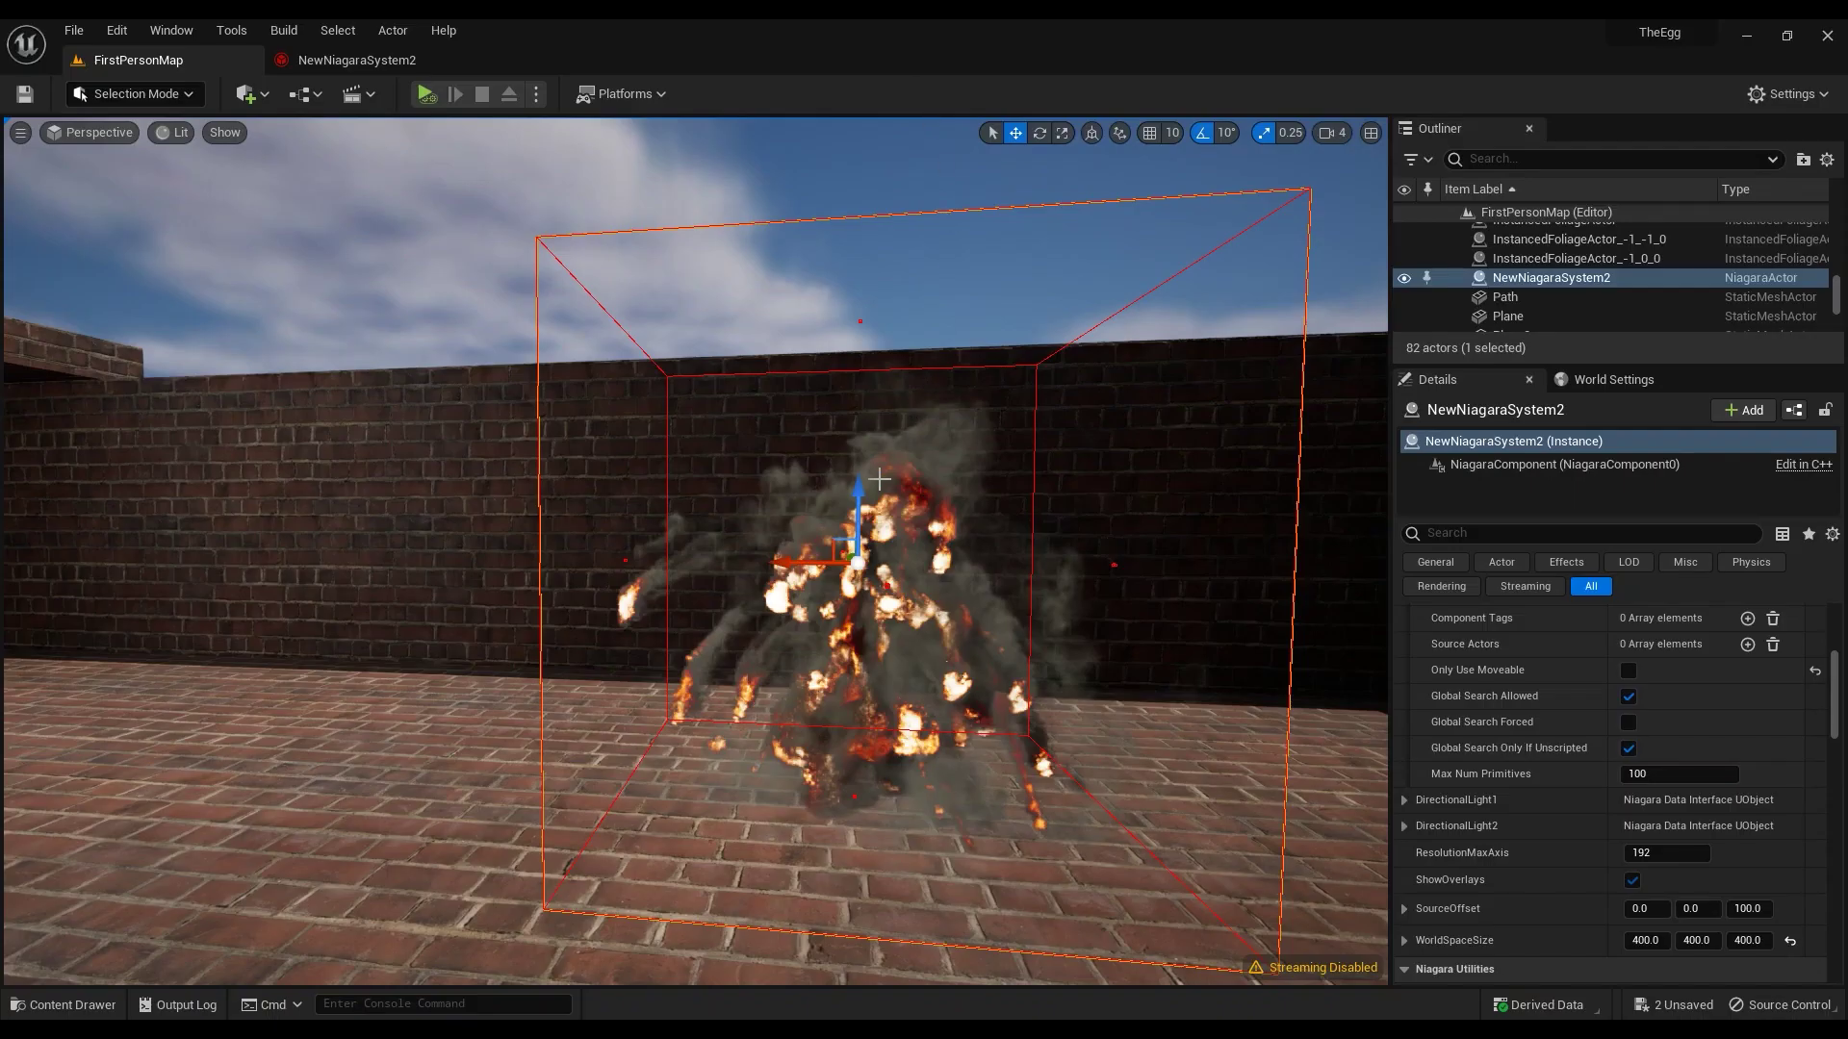
Orbit and fly the camera closer to inspect the fire effect in the level
right_drag(872, 485, 848, 494)
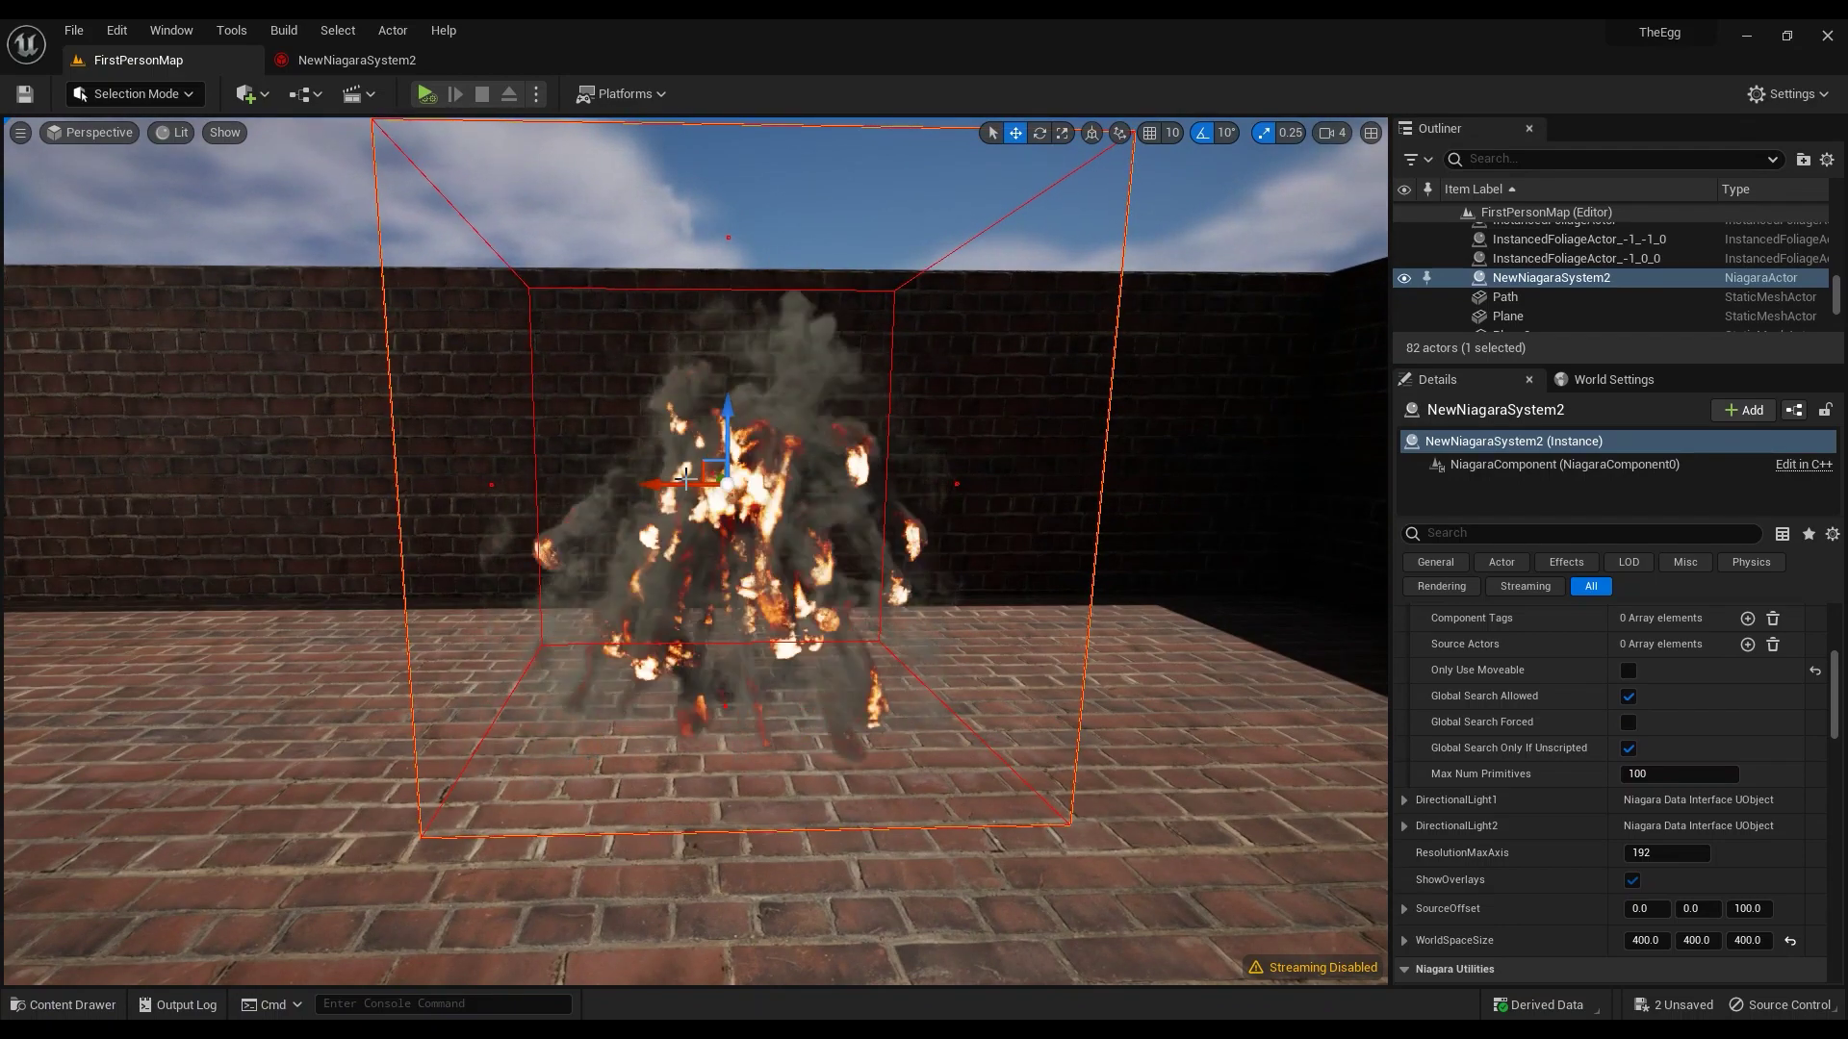
right_drag(981, 498, 1145, 582)
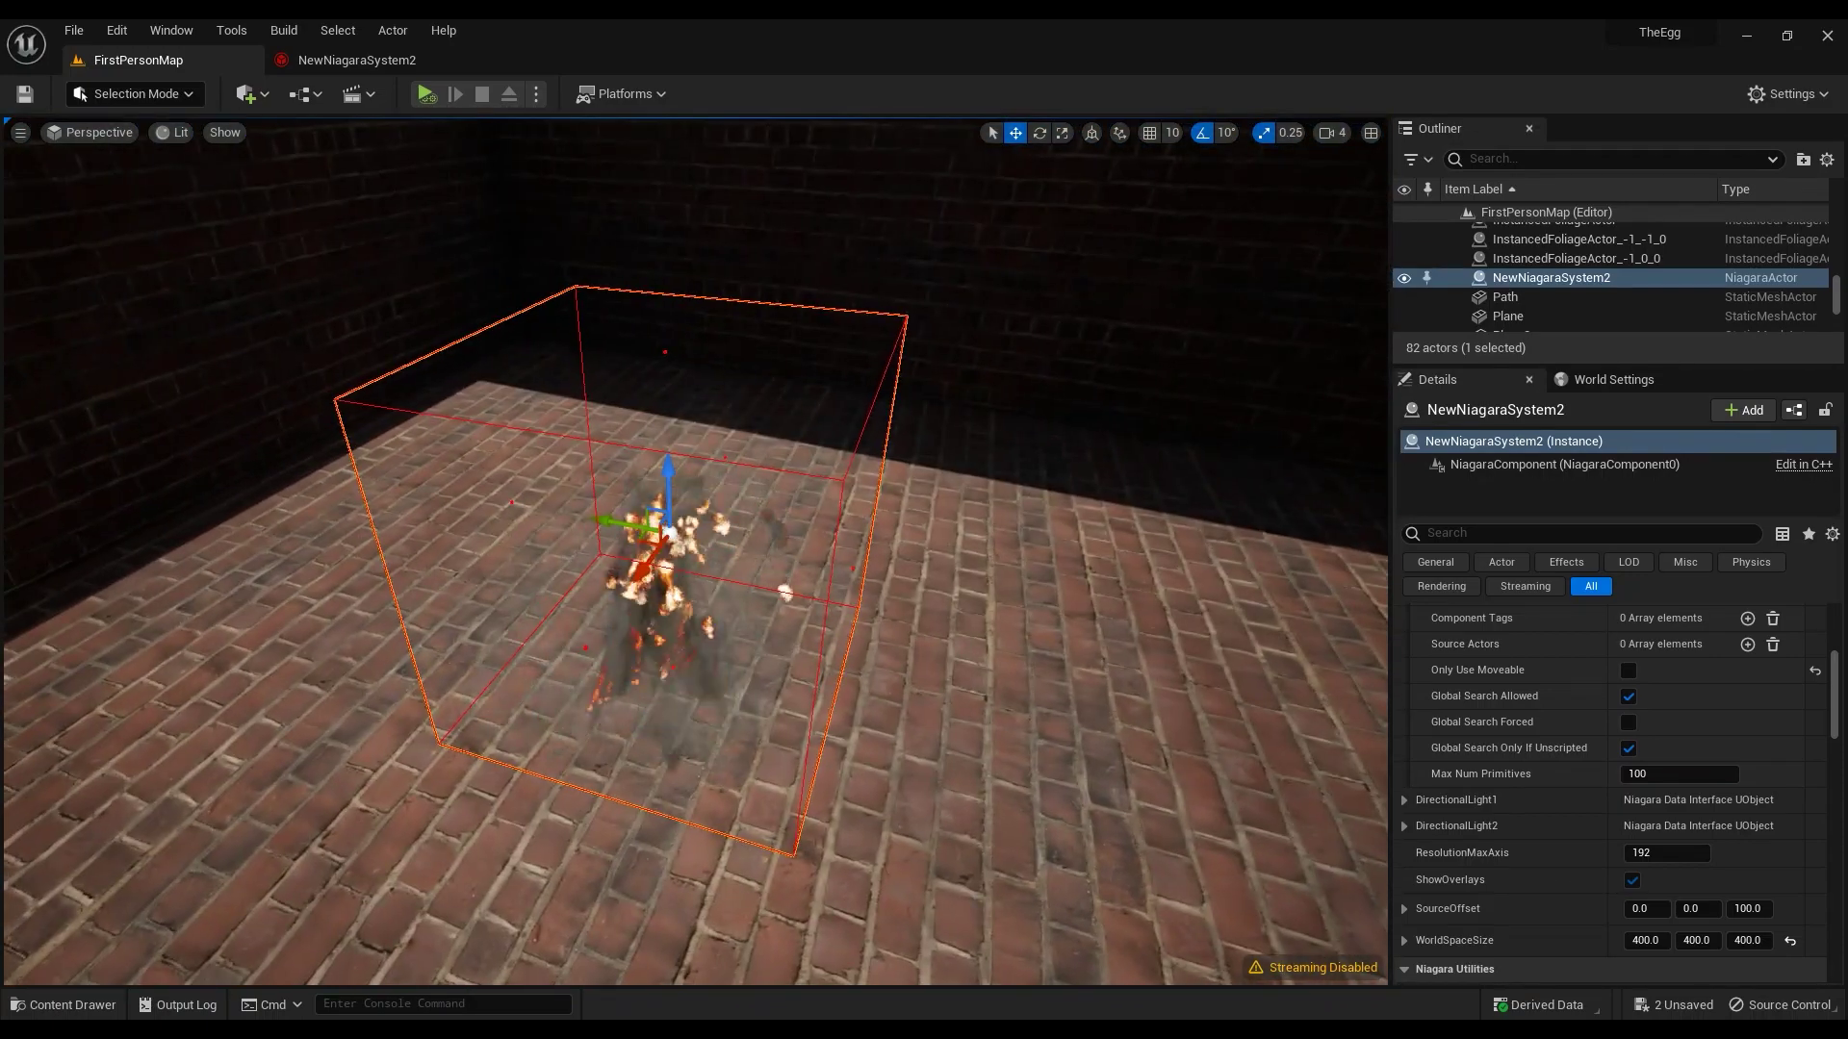
right_drag(720, 573, 843, 526)
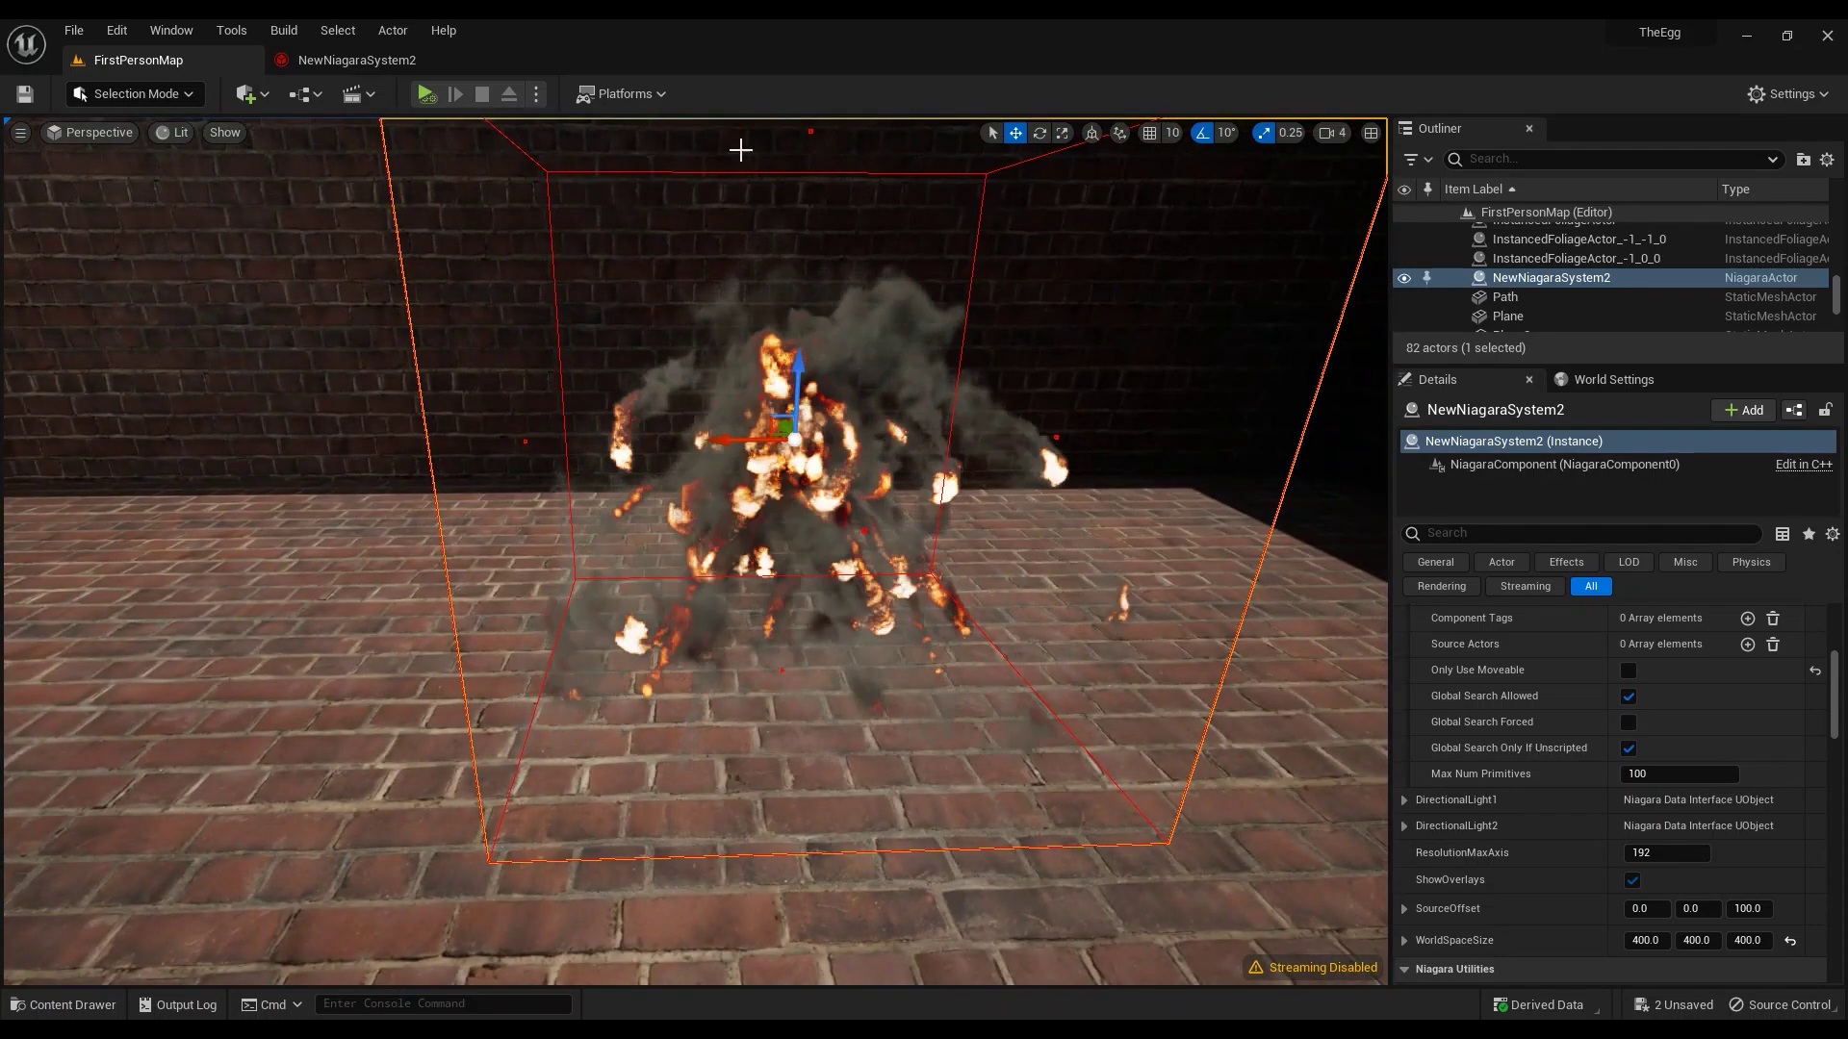
Search the Plugins browser for 'flui' to check the fluid plugins, then return to the level
click(117, 30)
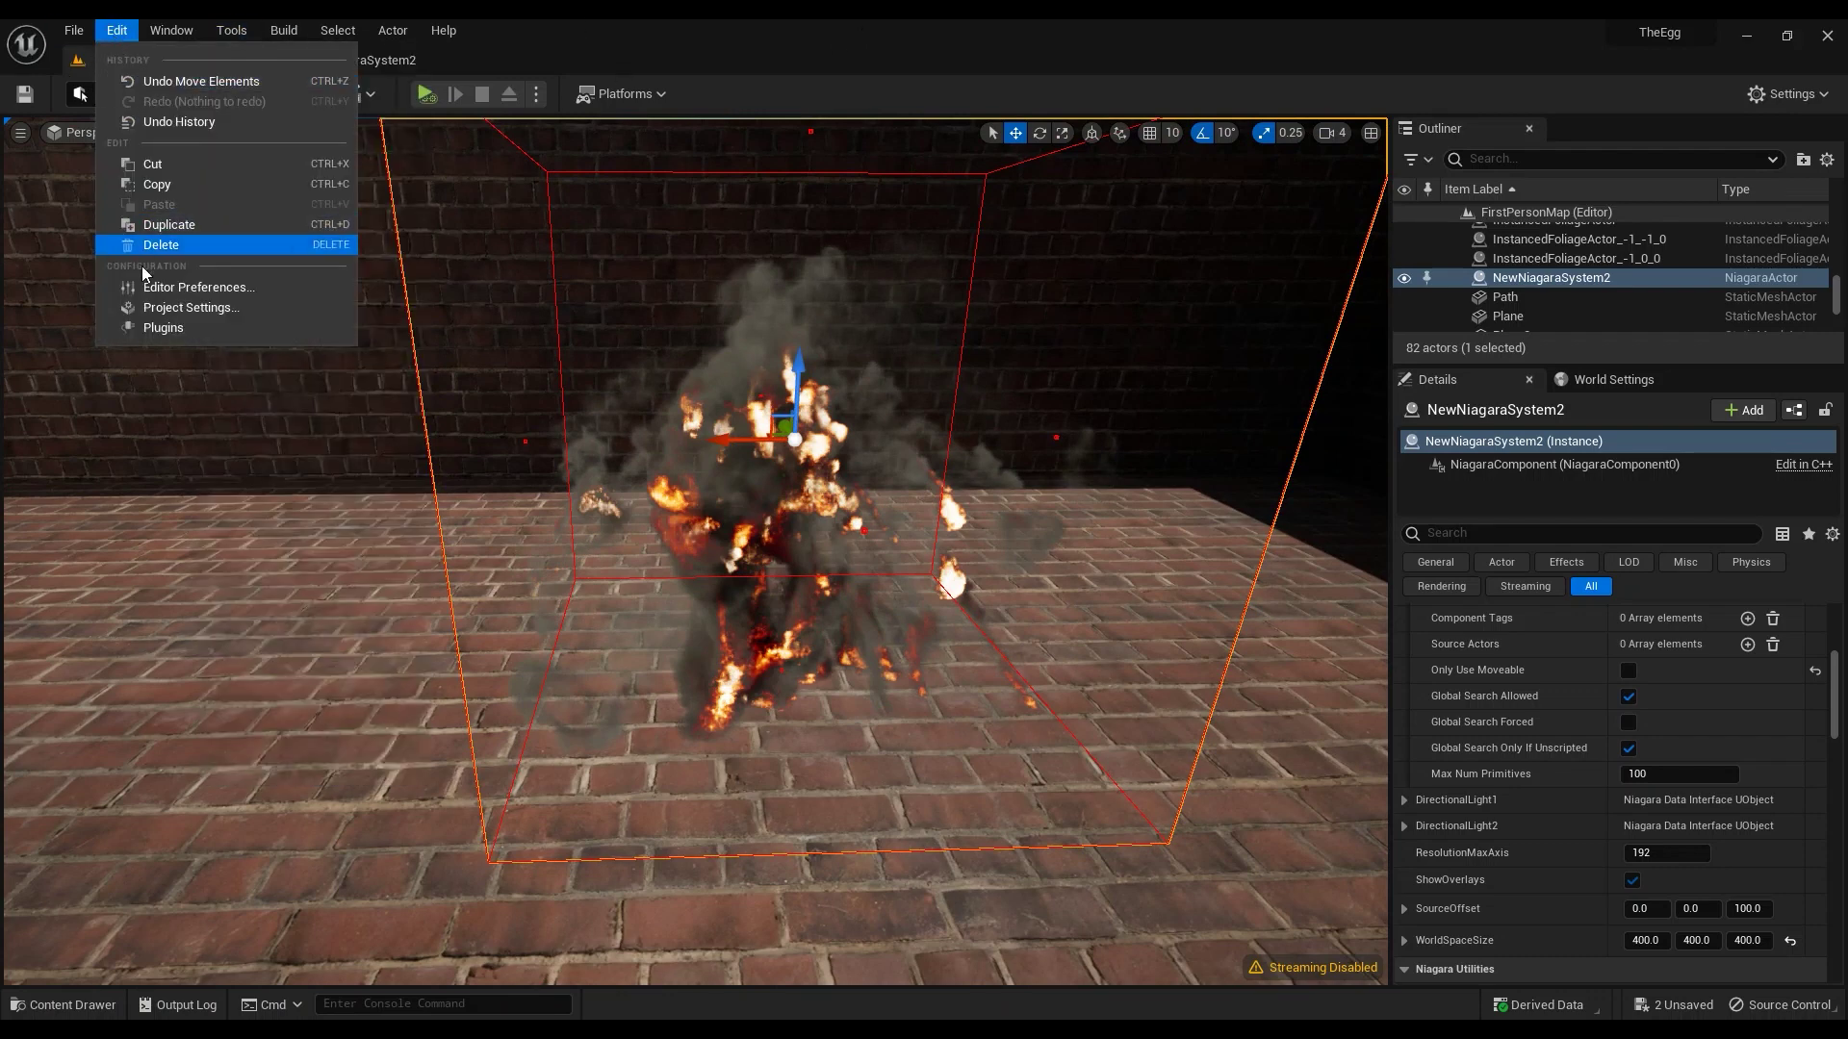
click(155, 327)
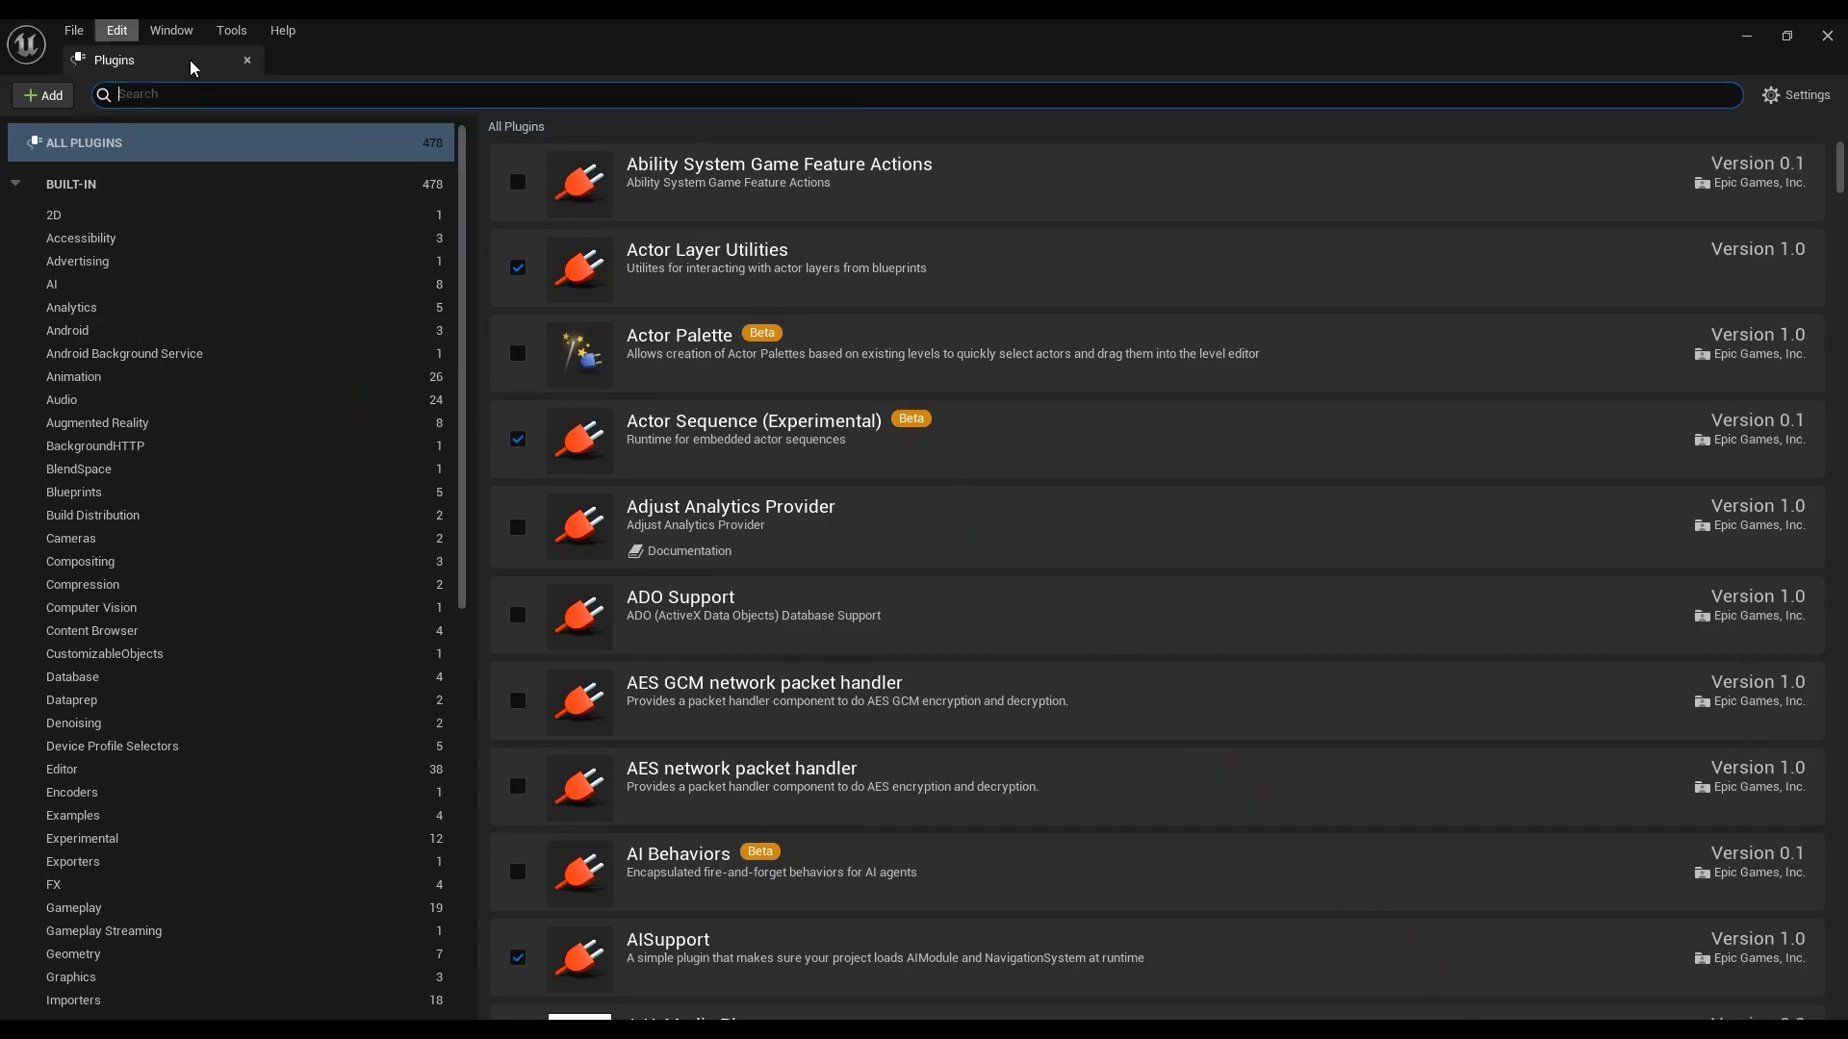
text(flui)
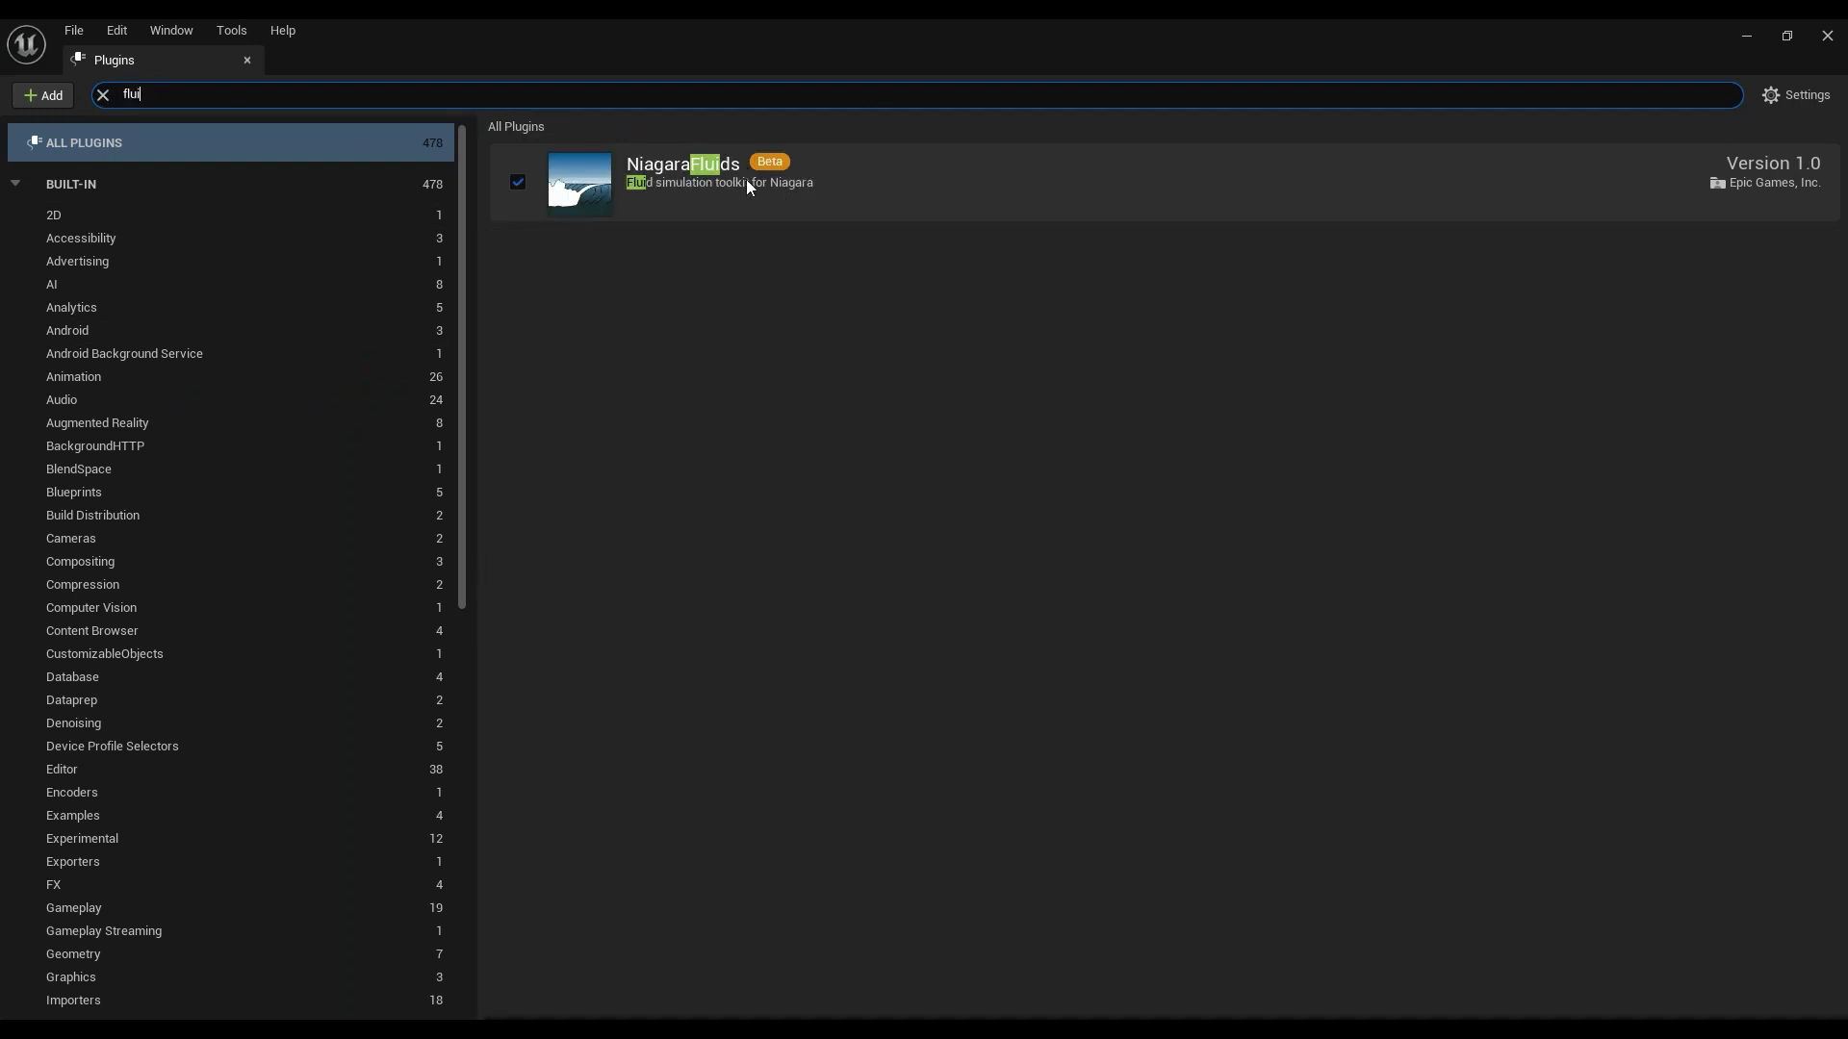
click(246, 60)
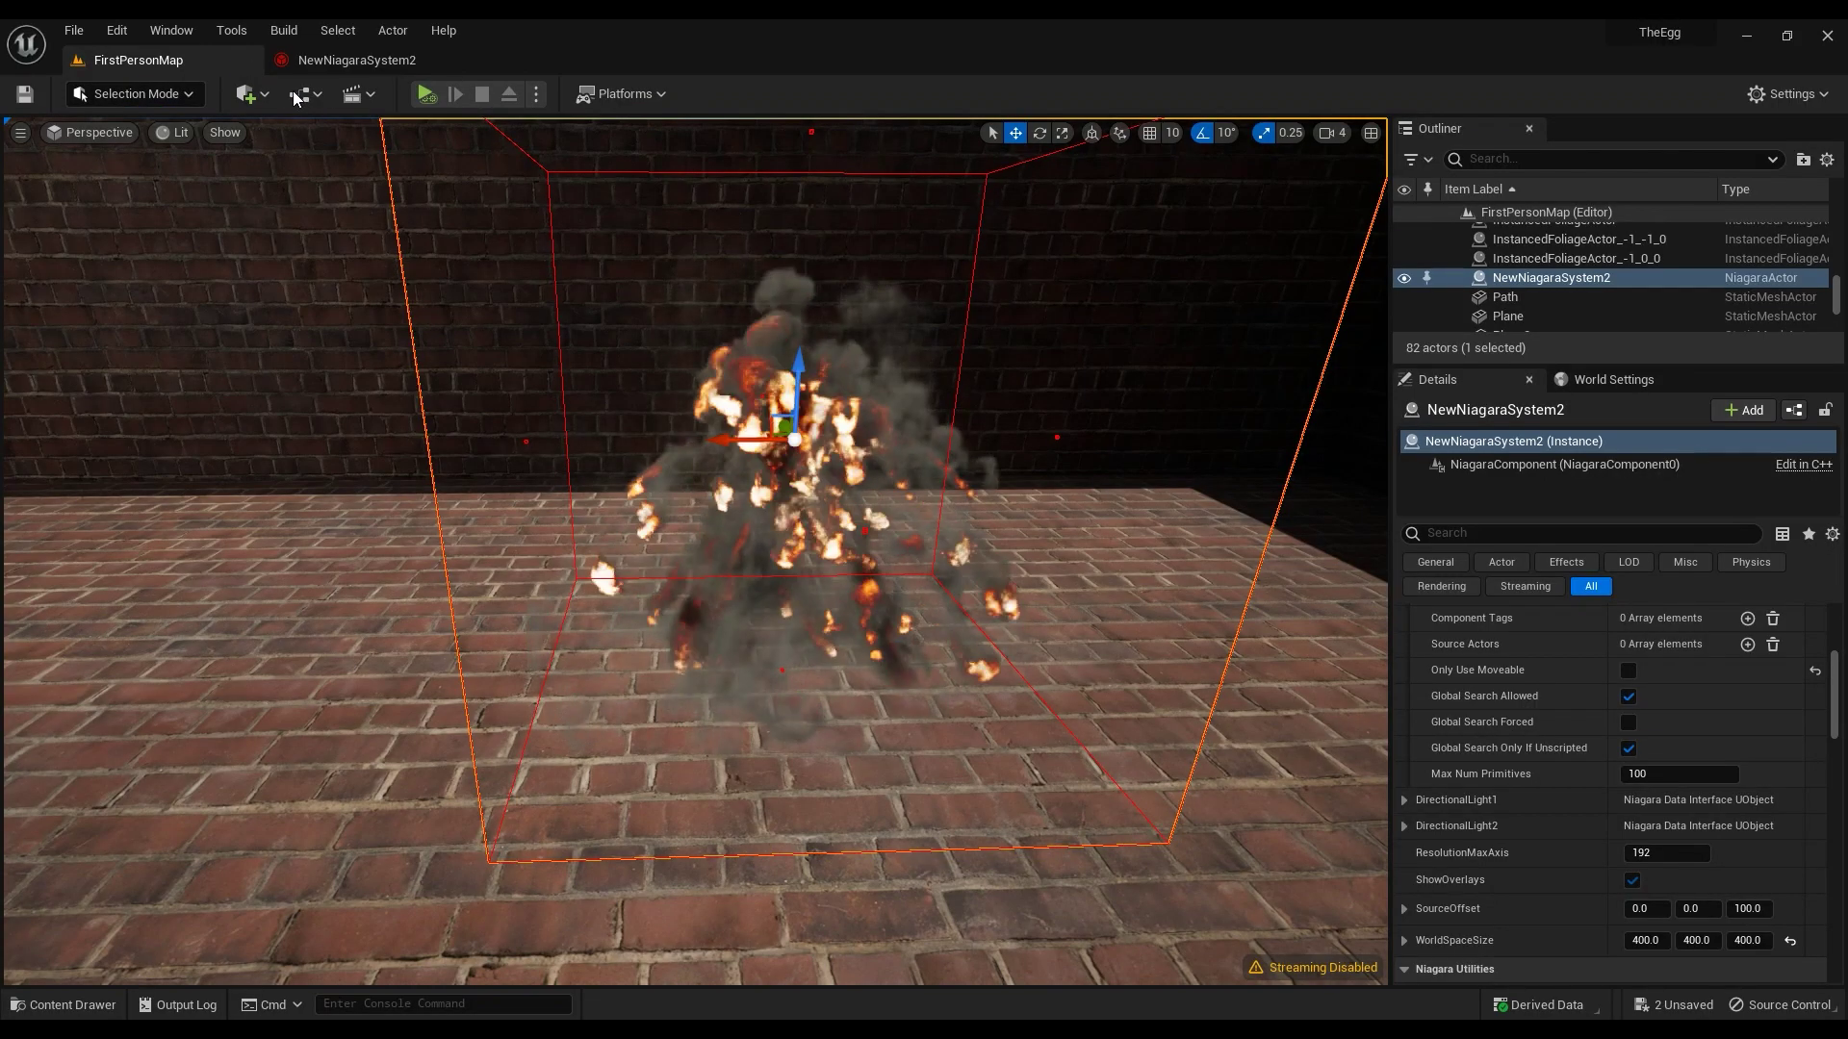
Browse the Niagara System wizard's Grid 3D Gas templates from the FX folder, then close the wizard
click(64, 1005)
right_click(622, 781)
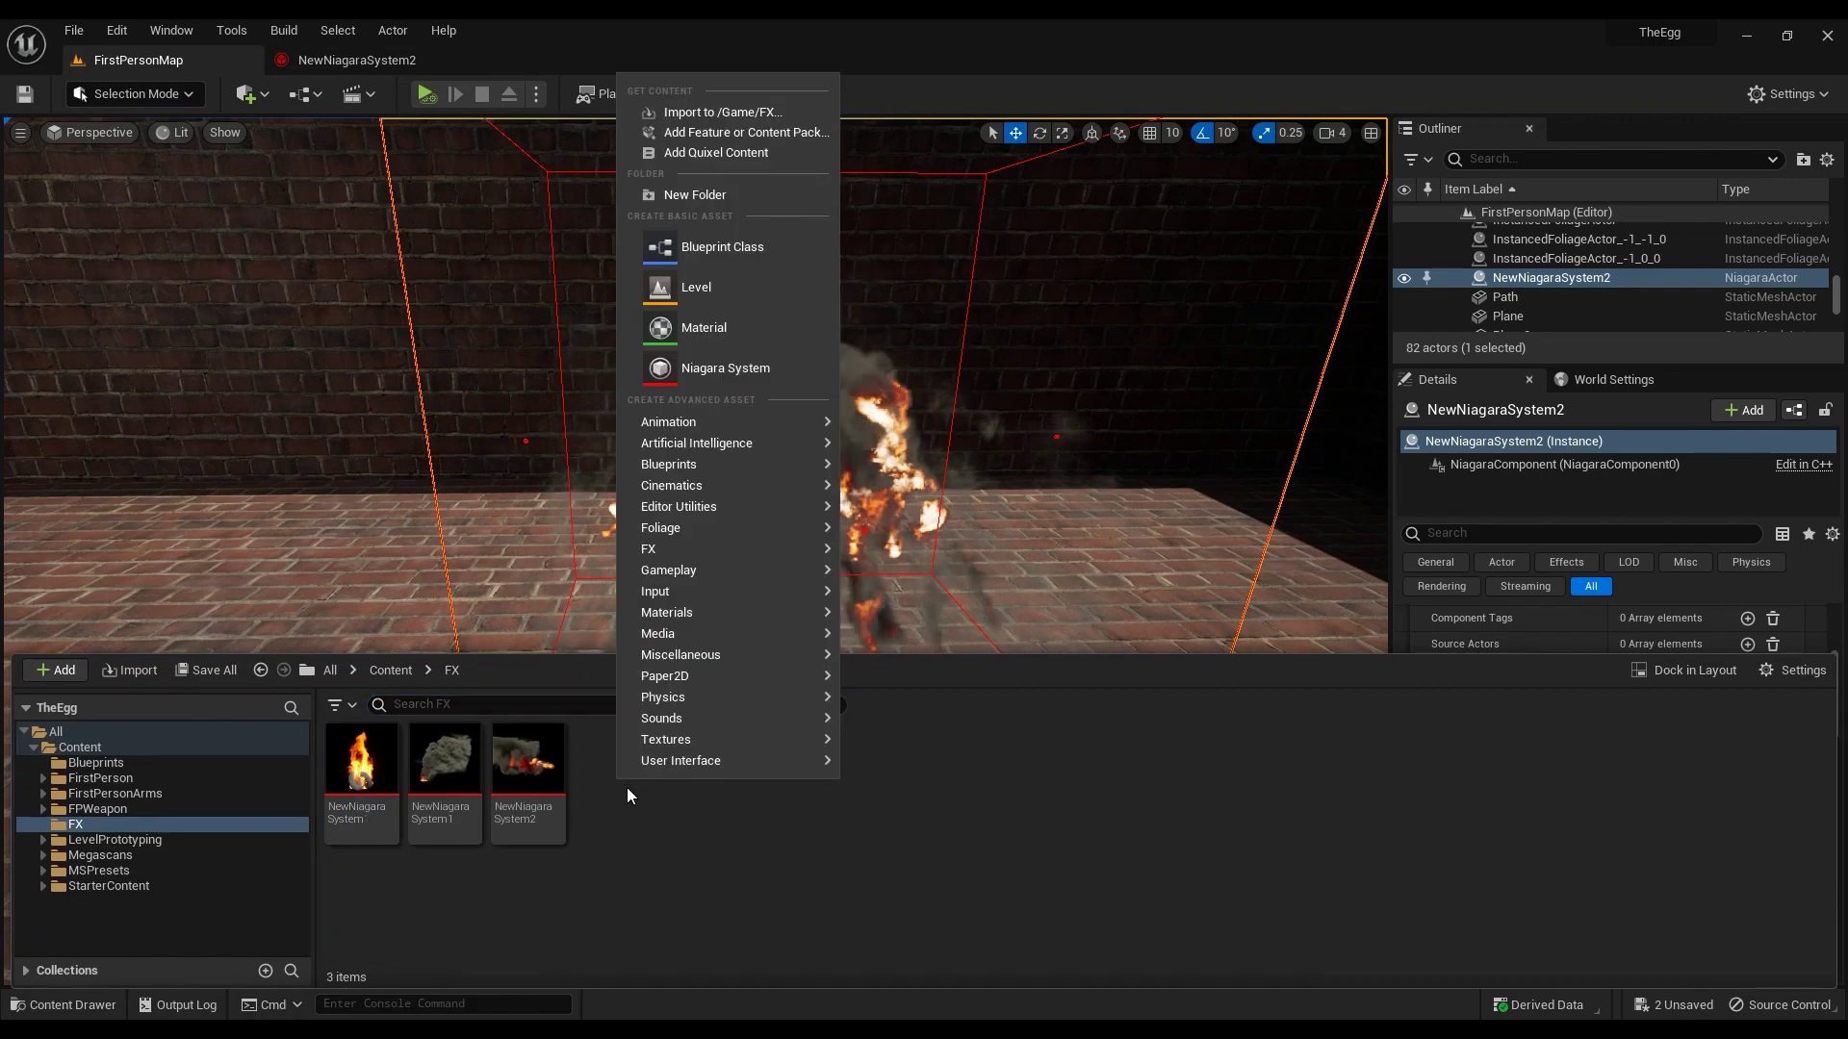
click(703, 368)
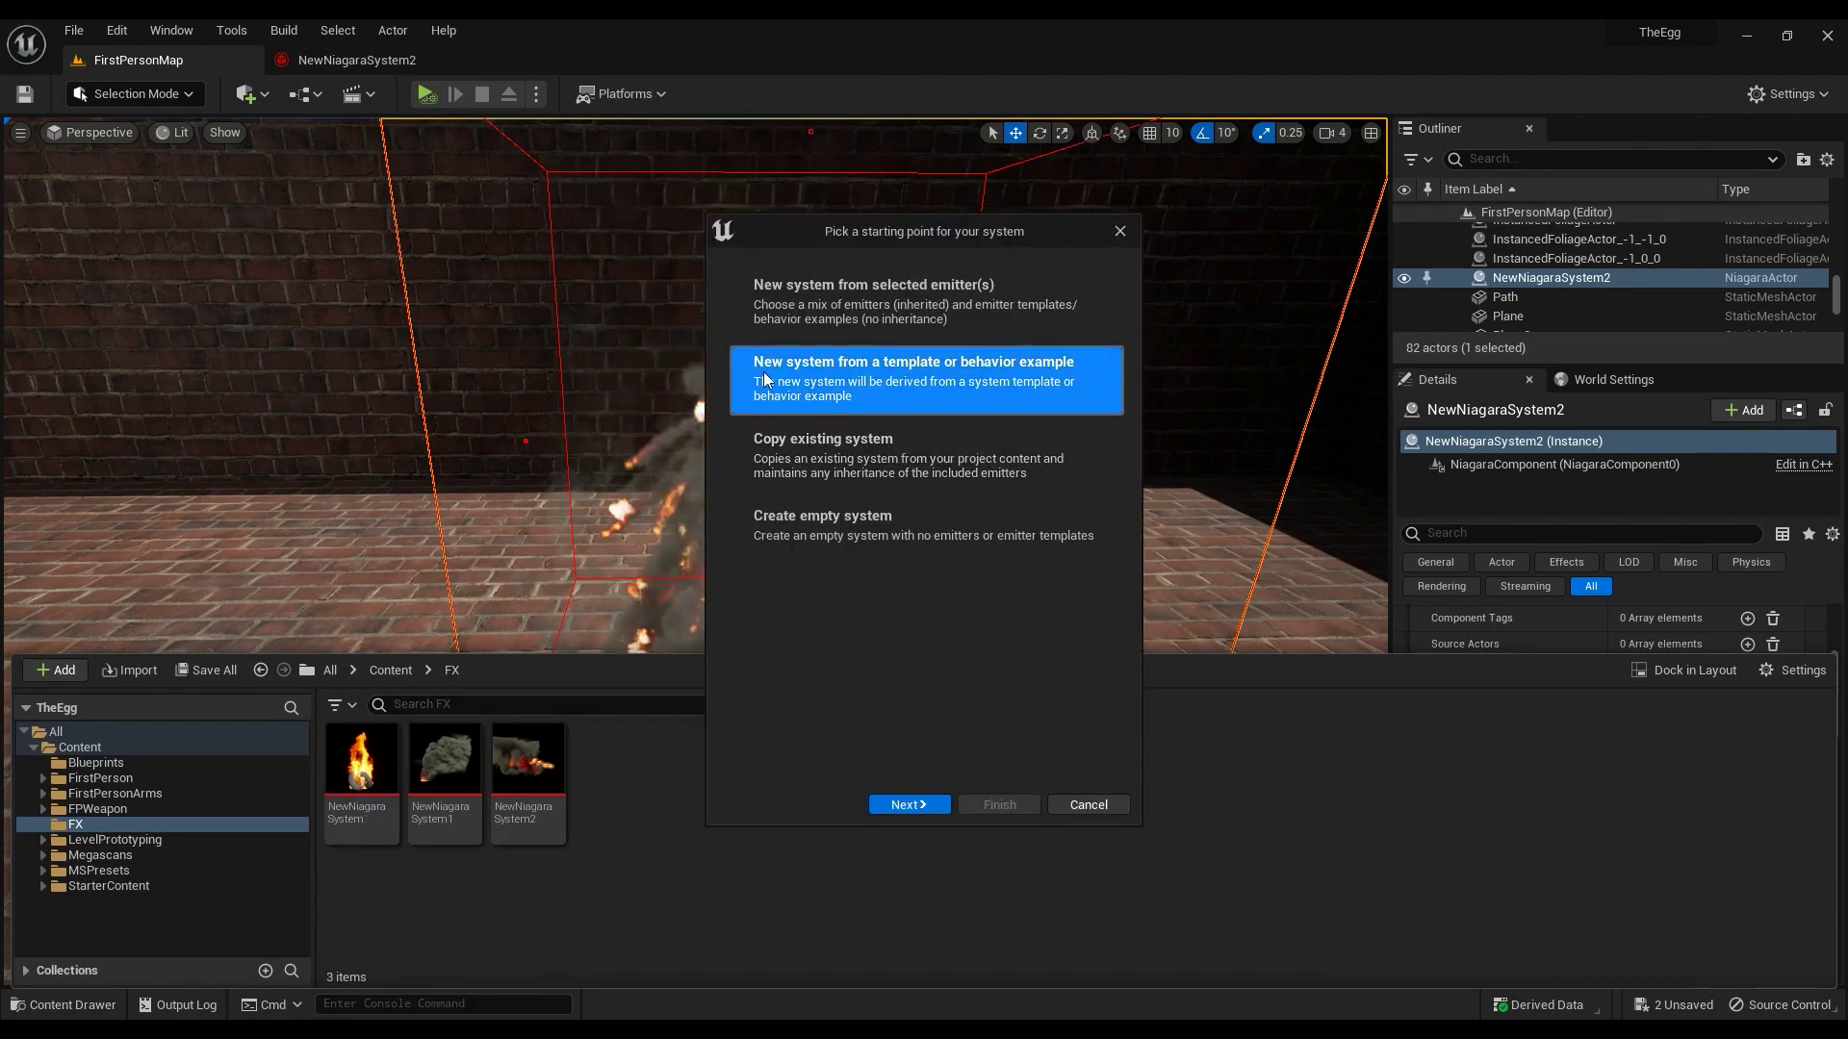
click(910, 804)
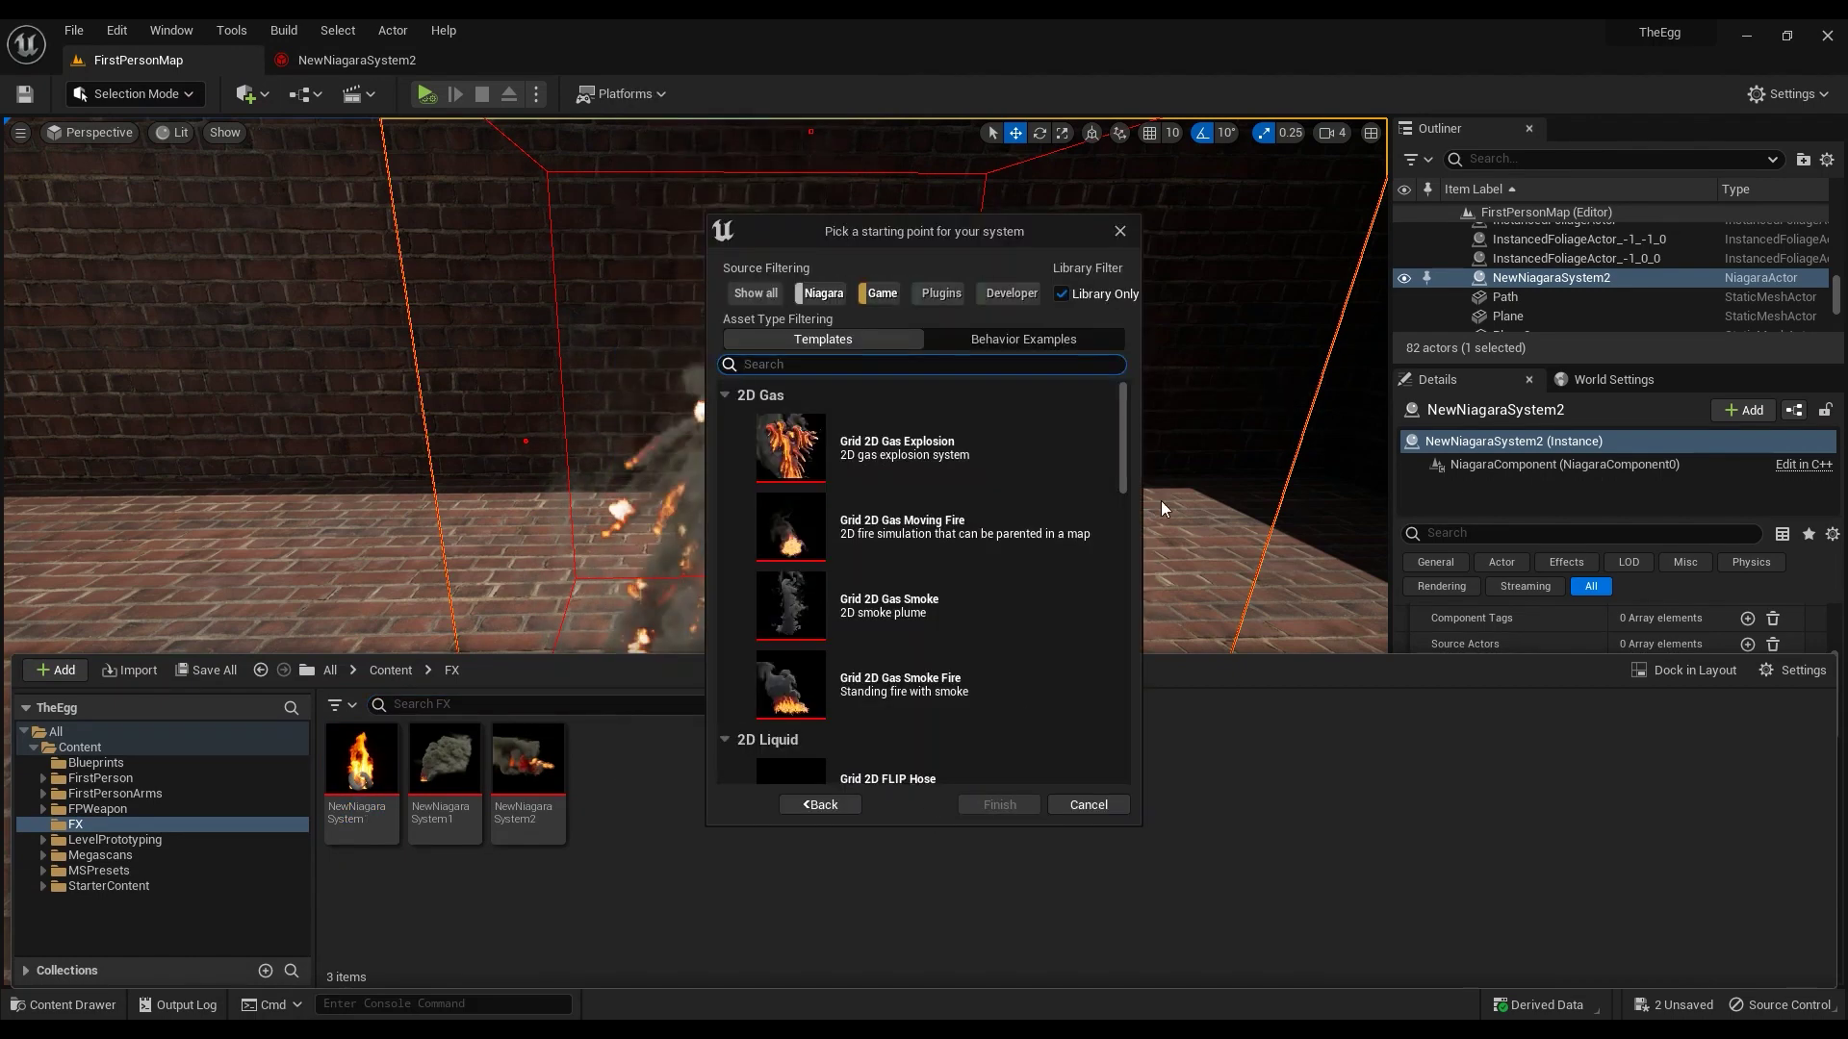
drag(1123, 459, 1105, 647)
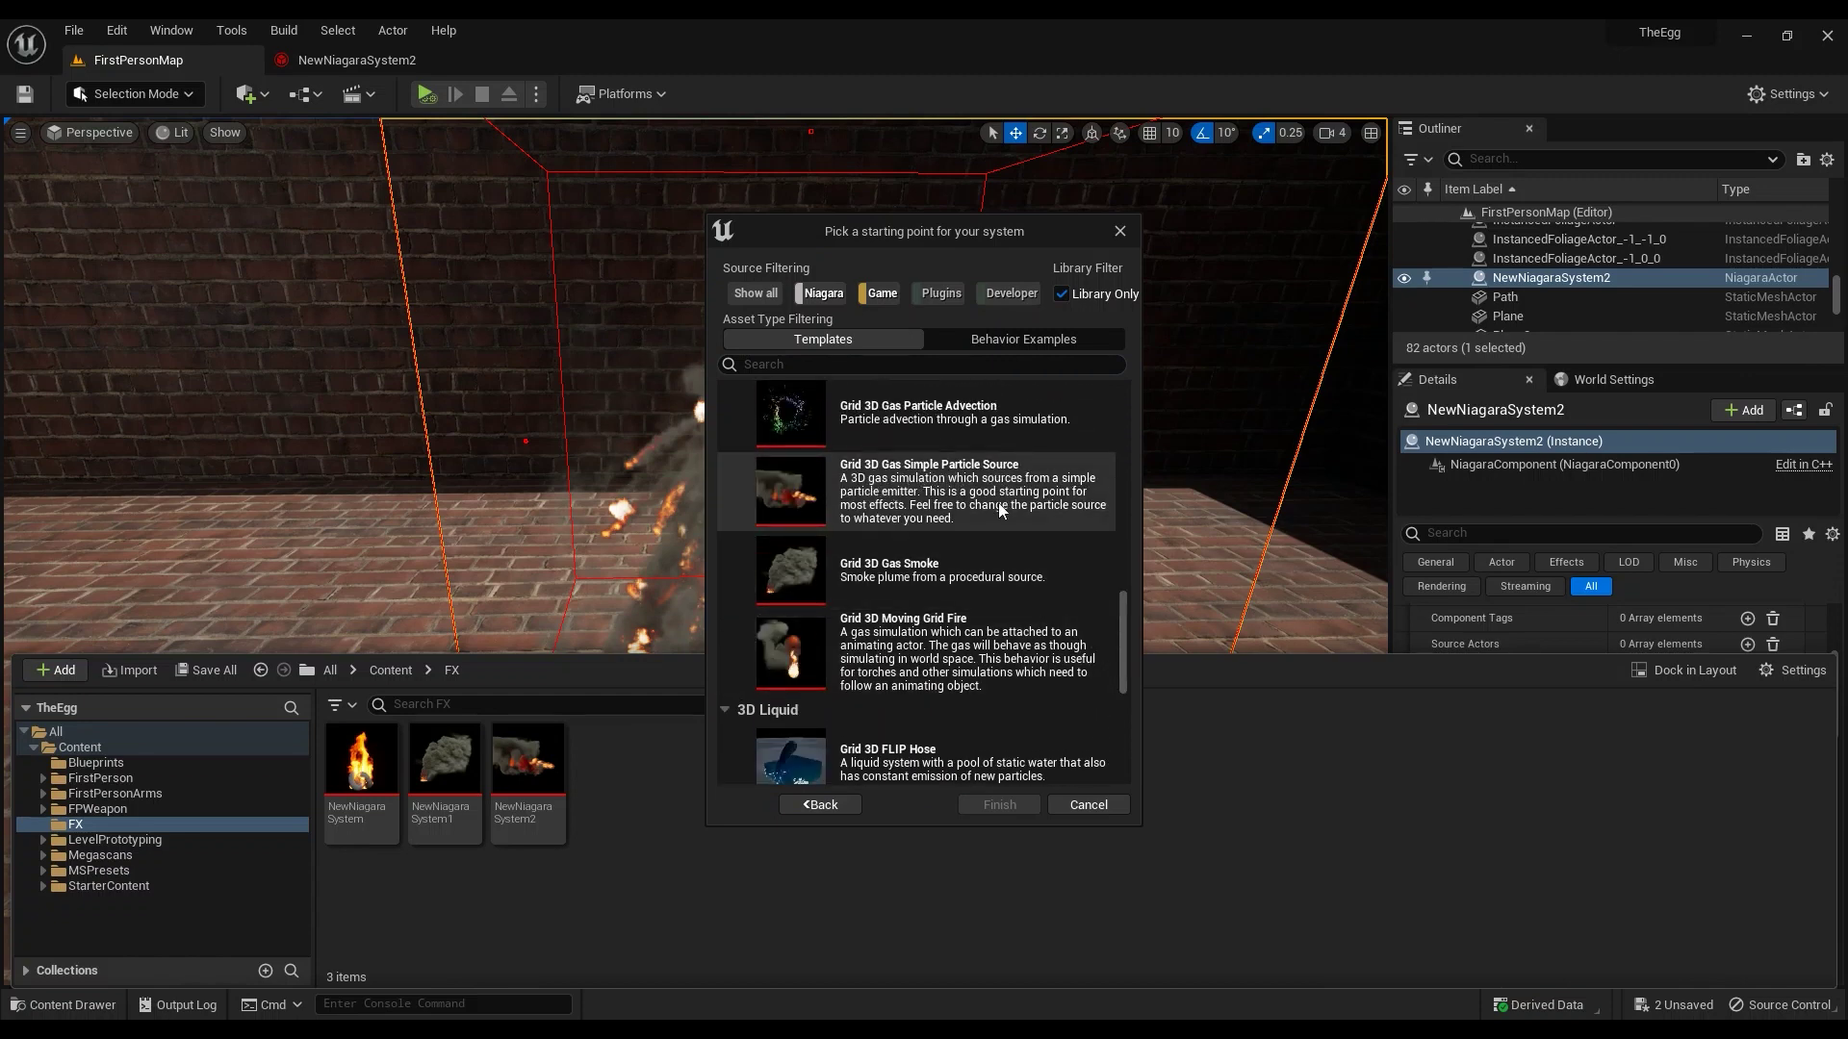
click(1085, 805)
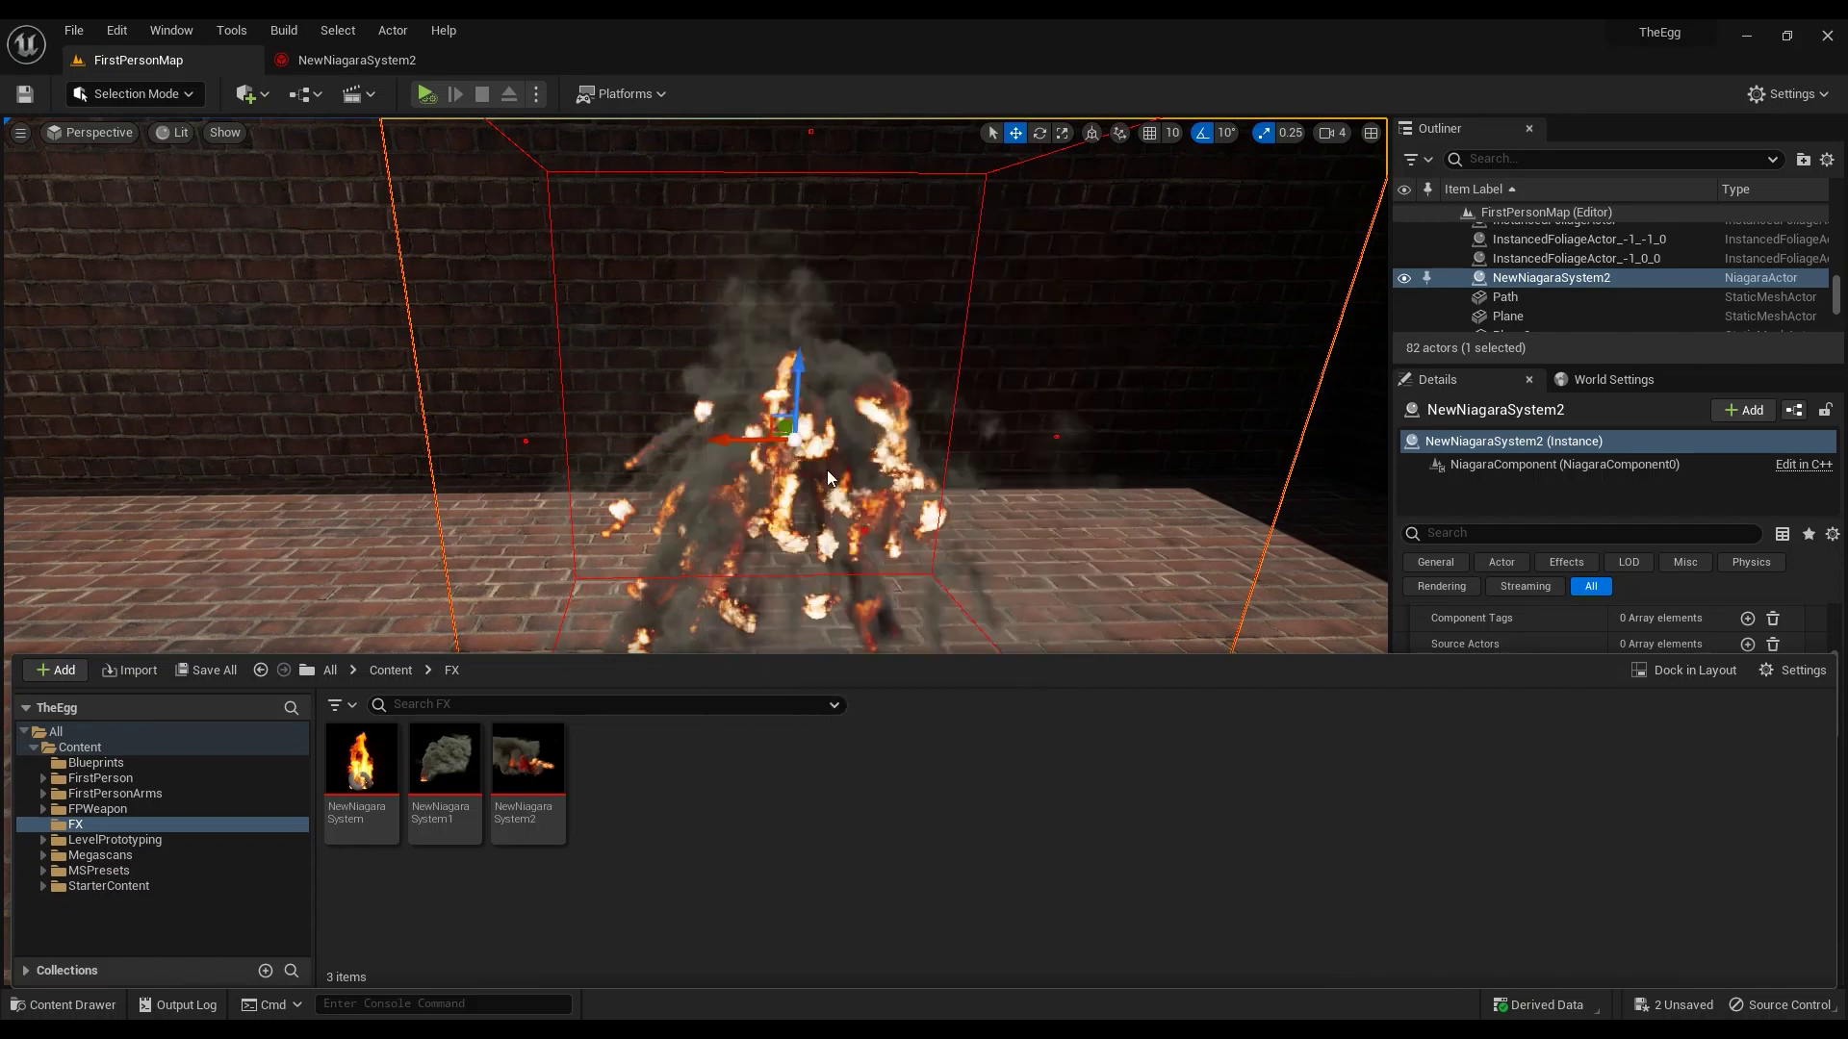
Open NewNiagaraSystem2 and view Grid3D_Gas_CONTROLS_Emitter's Emitter Summary under the Scalability and All filters
click(361, 62)
scroll(700, 587, down, 3)
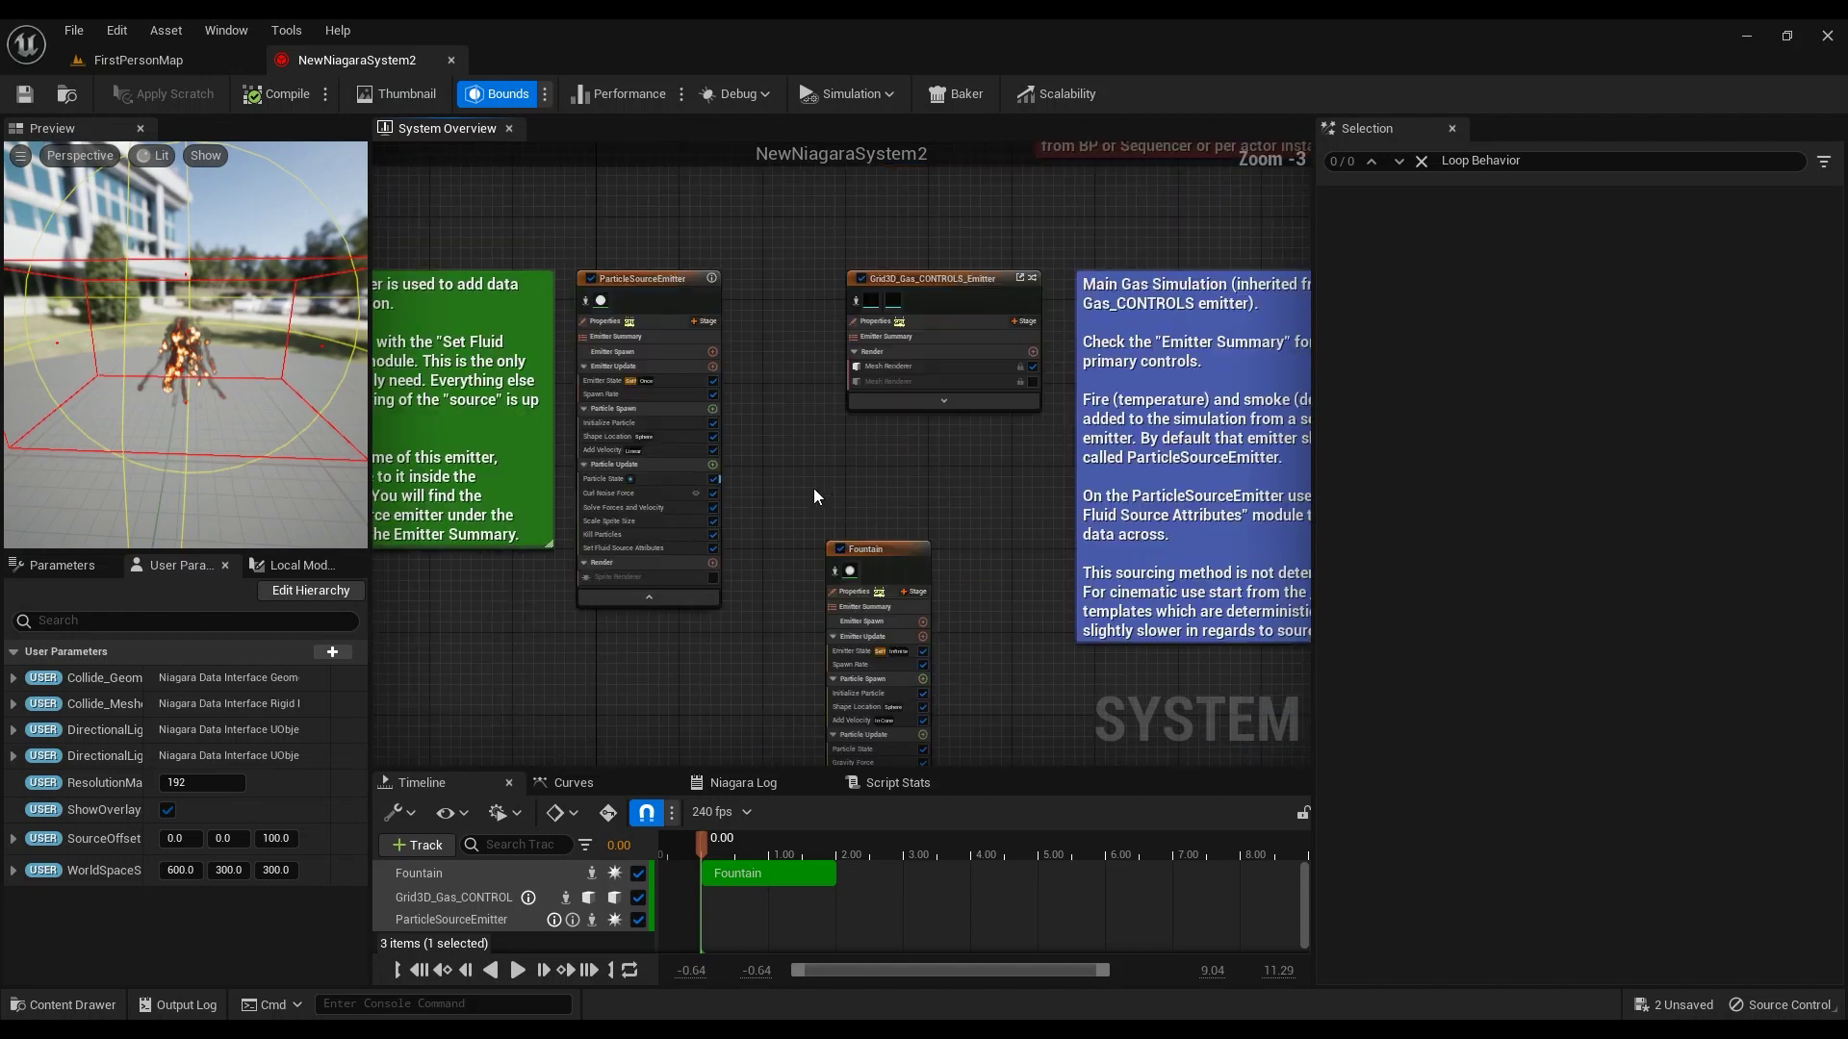
click(899, 336)
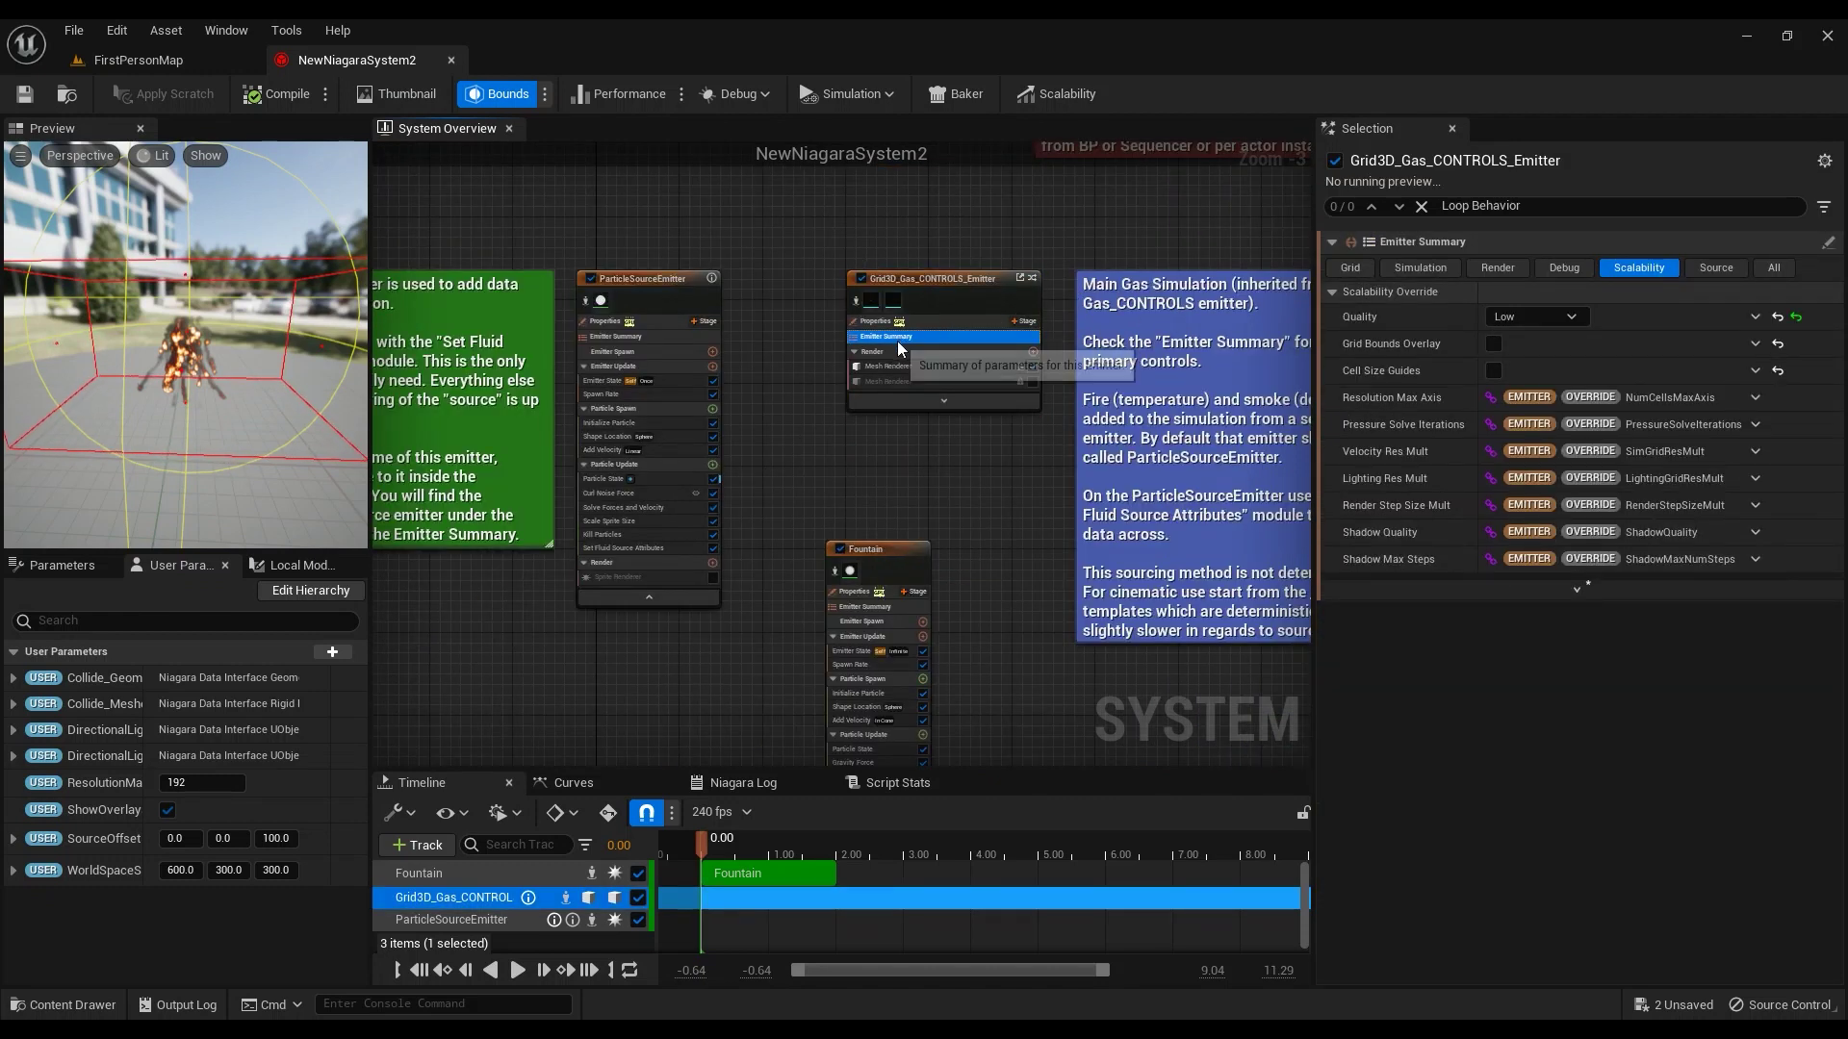
click(1772, 268)
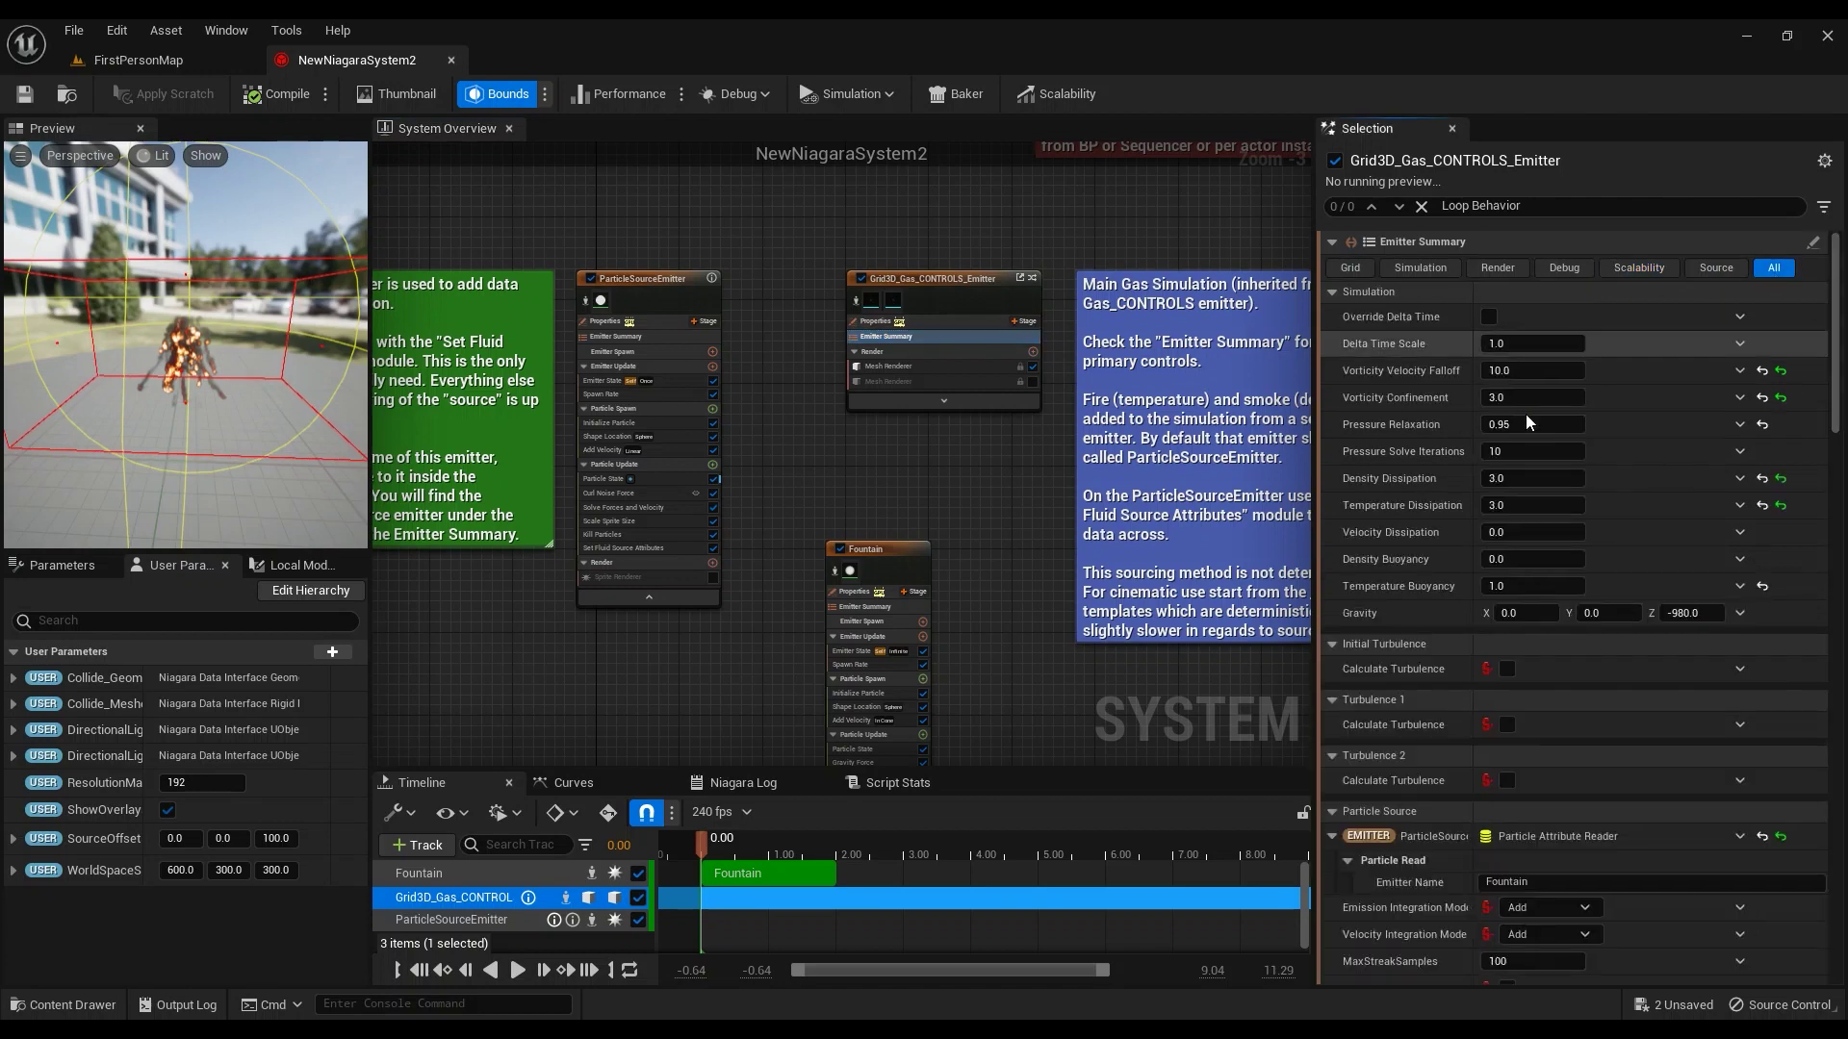
click(1639, 268)
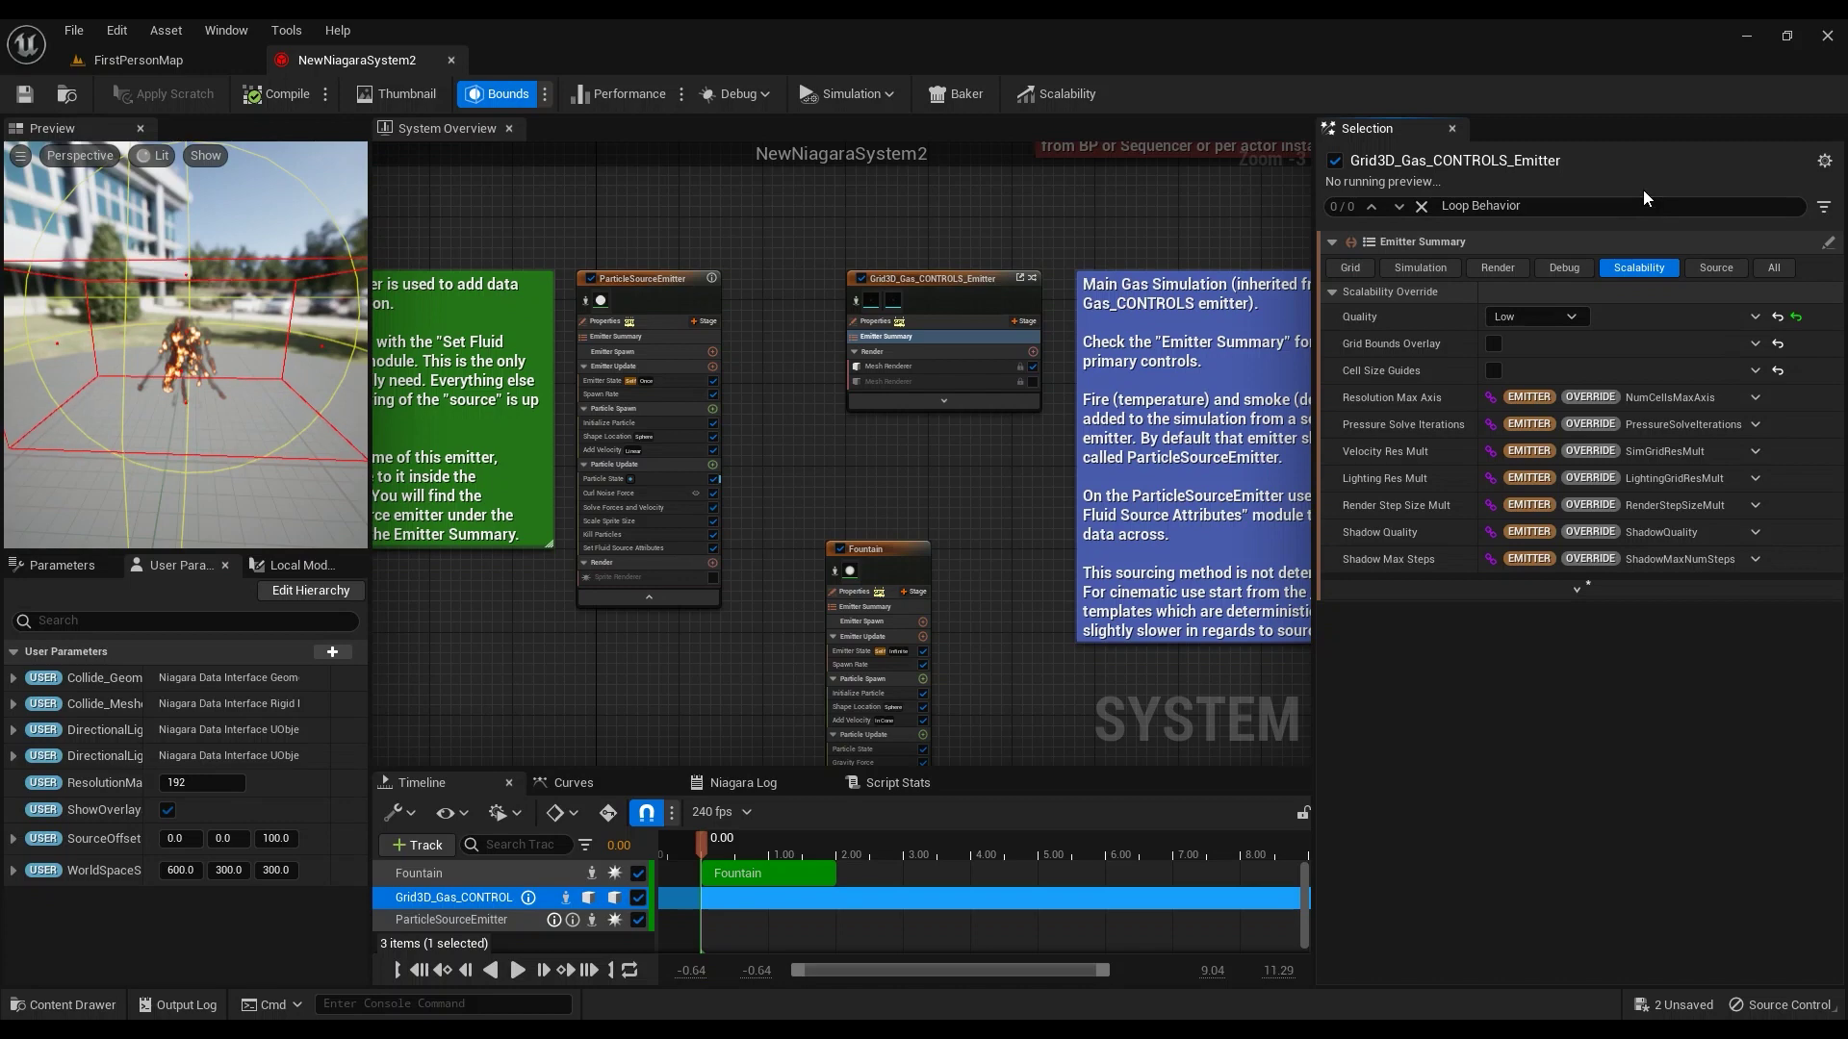
click(1773, 268)
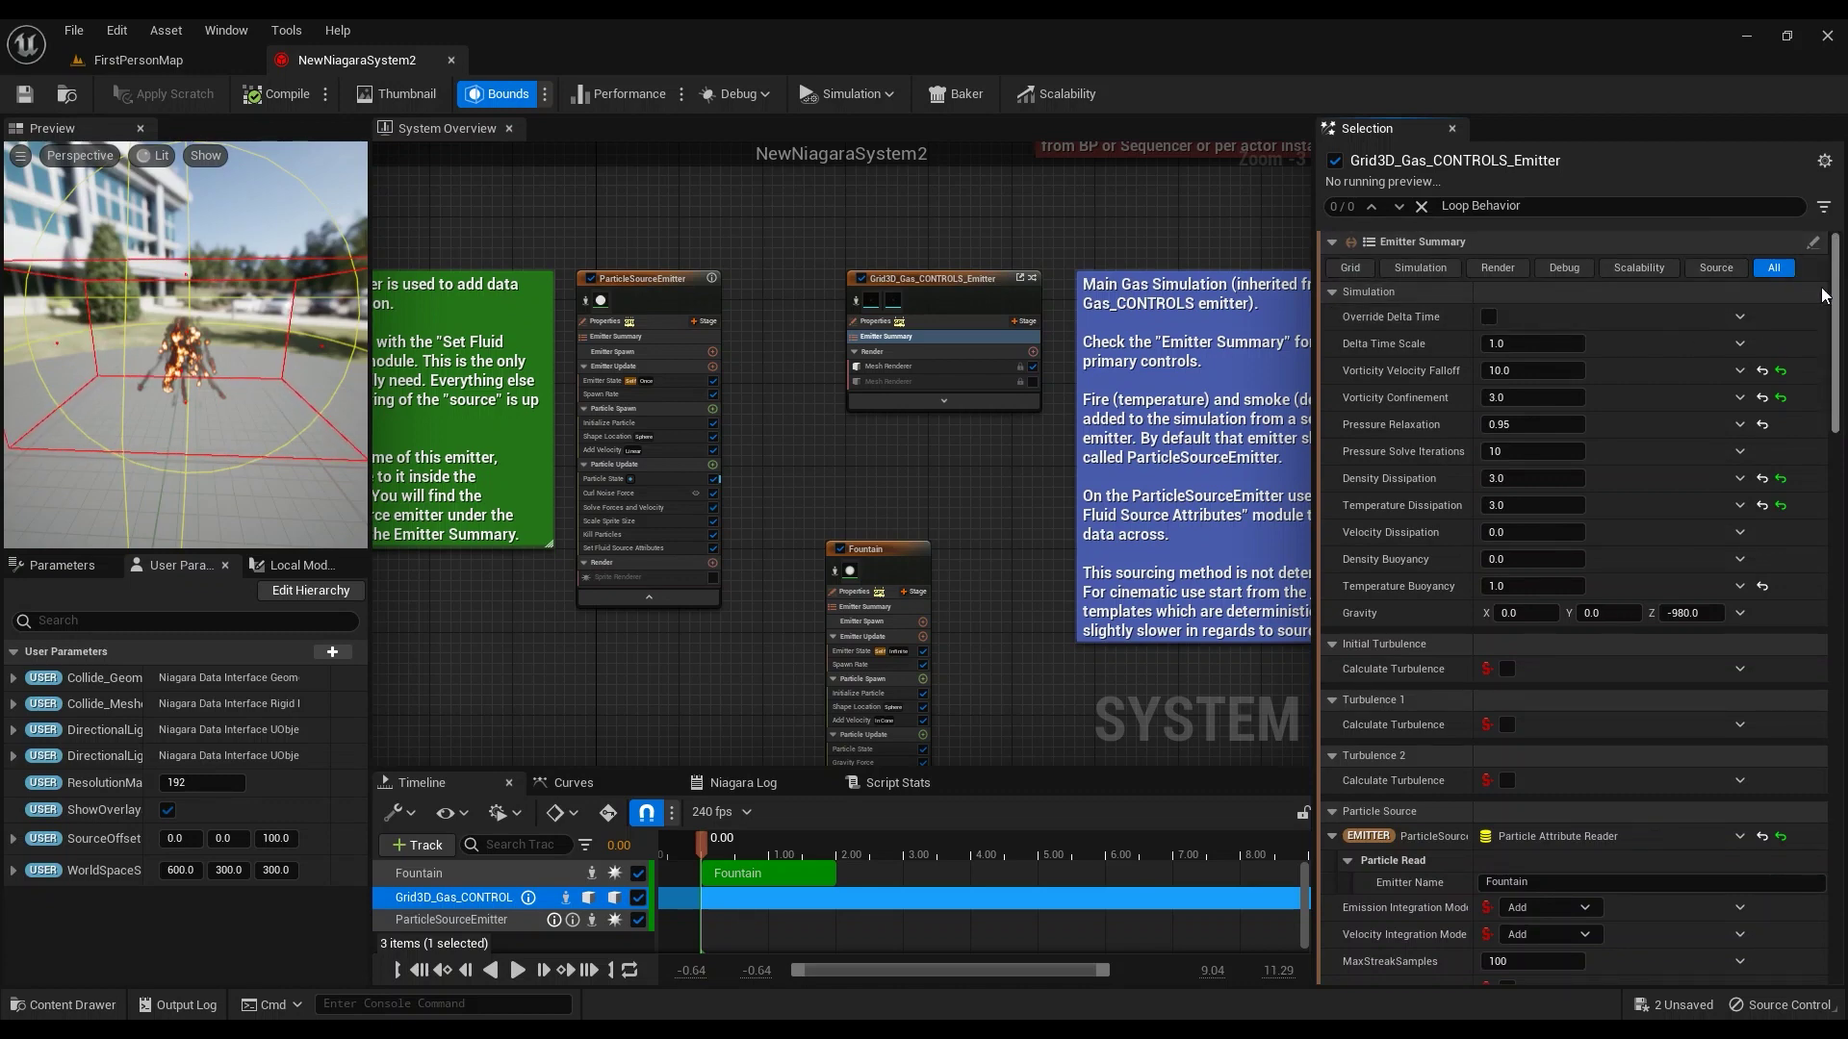
Set the Particle Source Emitter Name to ParticleSourceEmitter and recompile the system
scroll(1636, 530, down, 5)
click(1545, 641)
text(p)
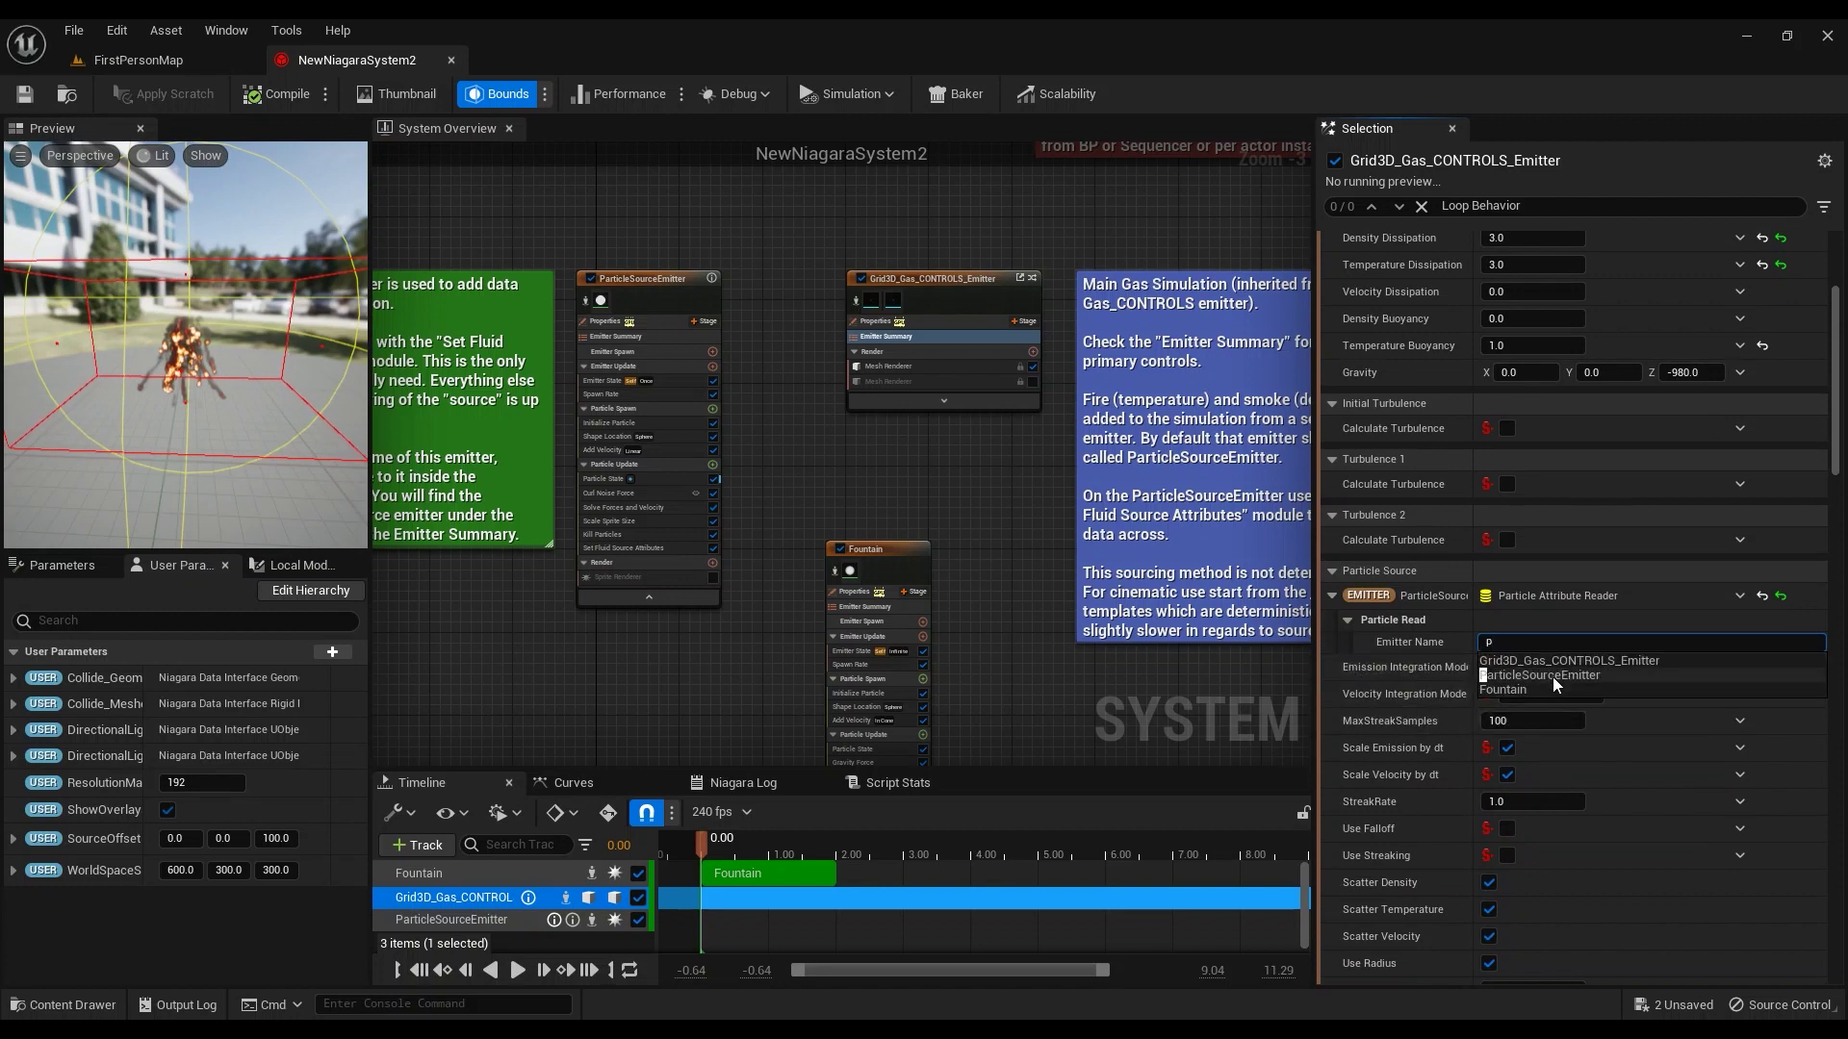
click(1556, 676)
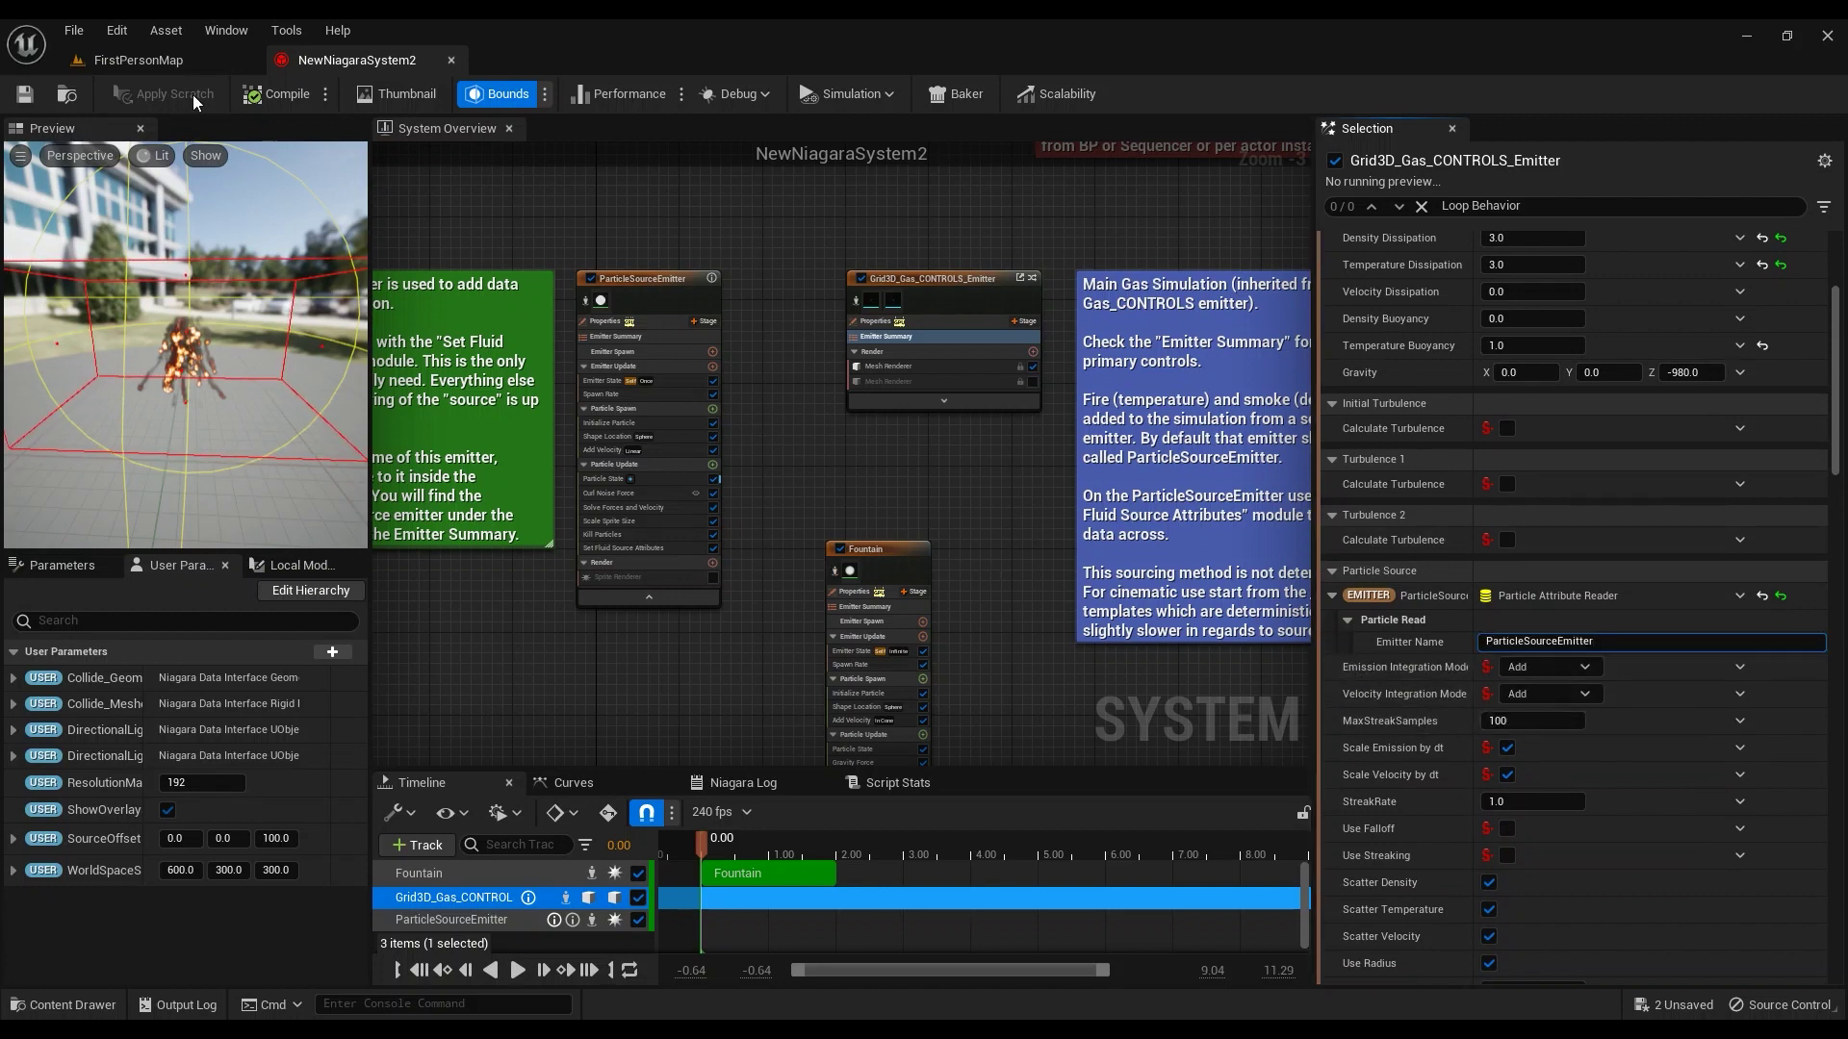
click(274, 96)
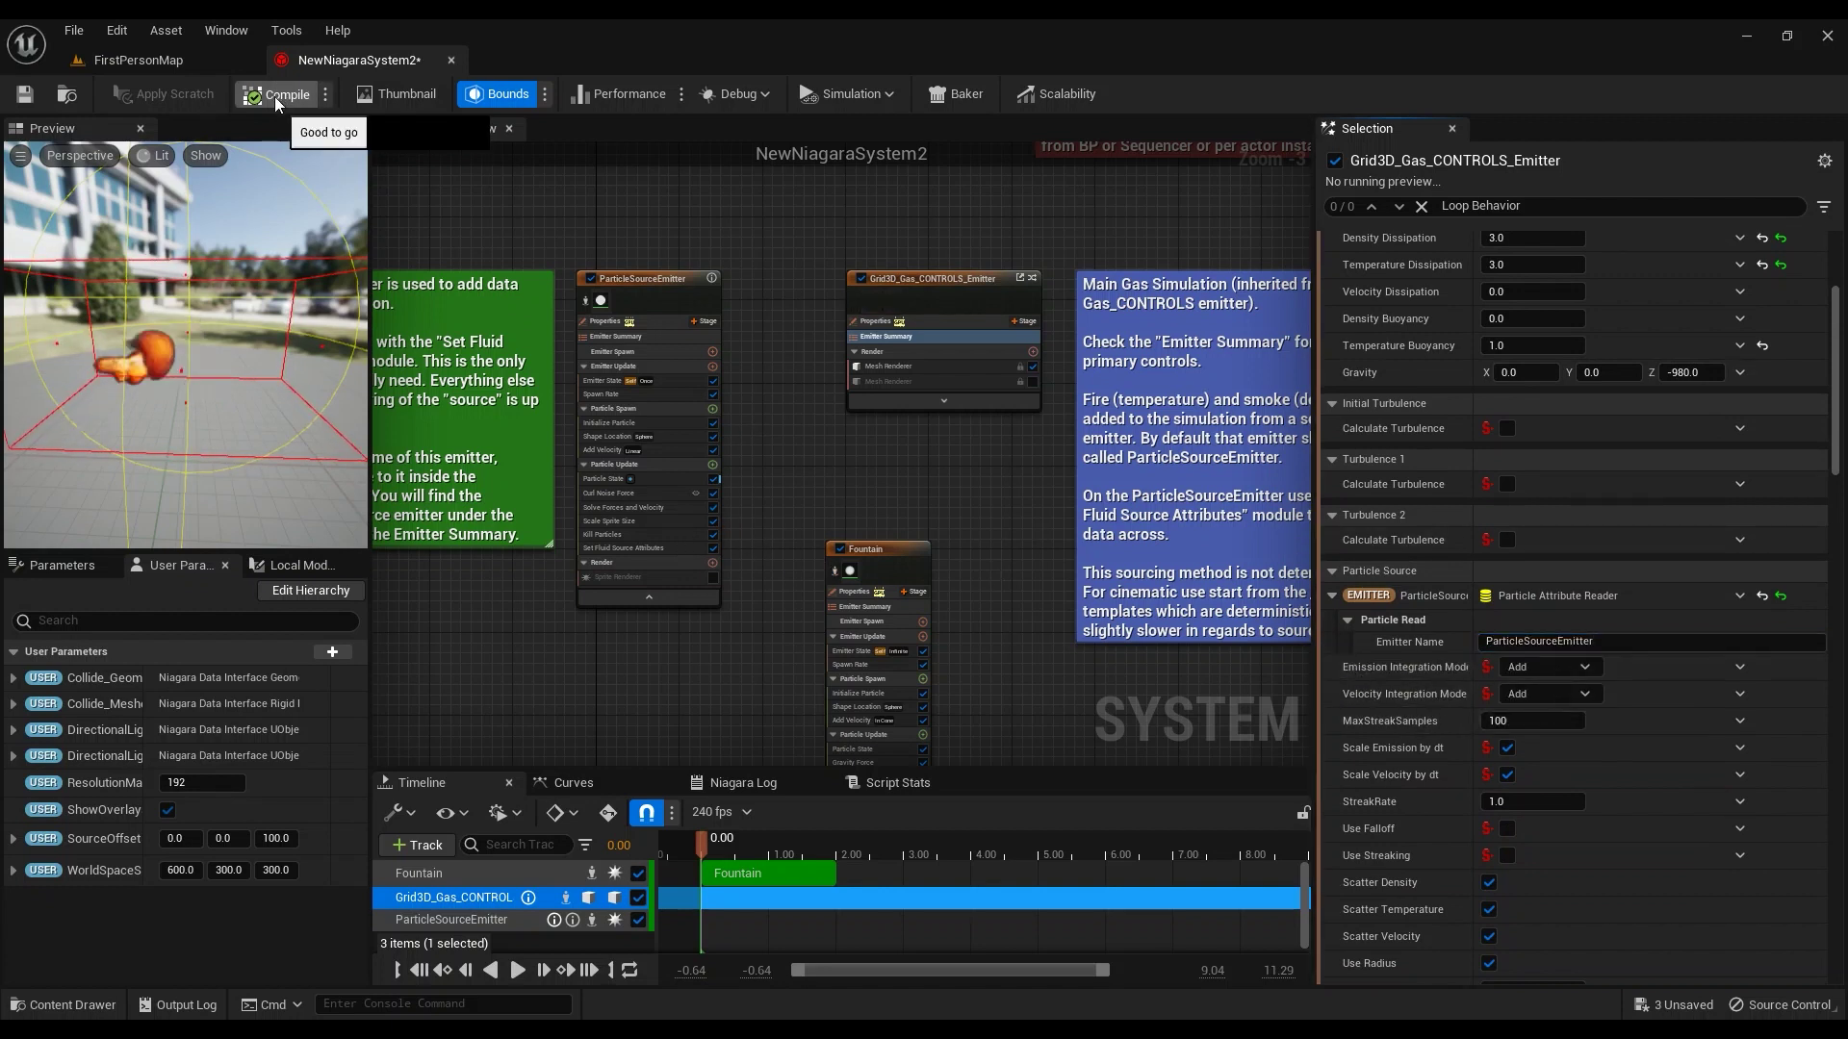
Fly around the fire in the level to check the result, then return to NewNiagaraSystem2
click(205, 65)
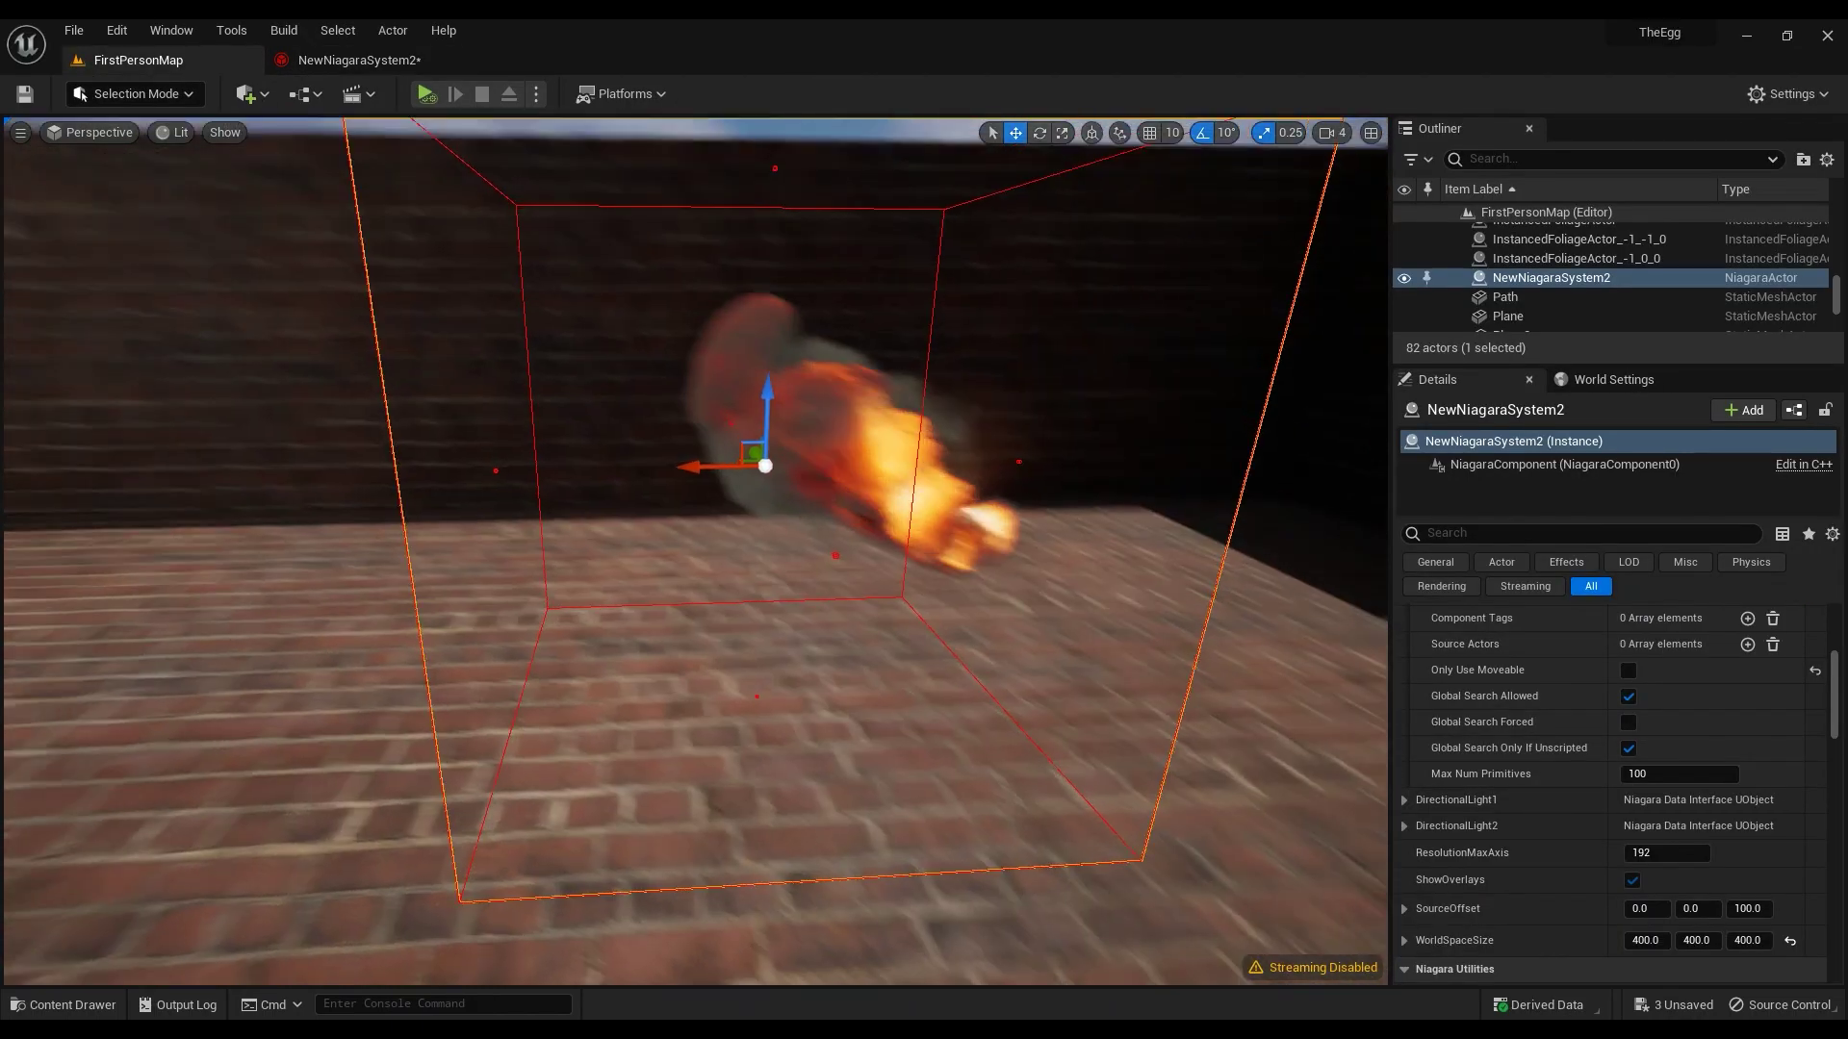
key(s)
right_drag(695, 550, 728, 531)
key(w)
click(64, 1005)
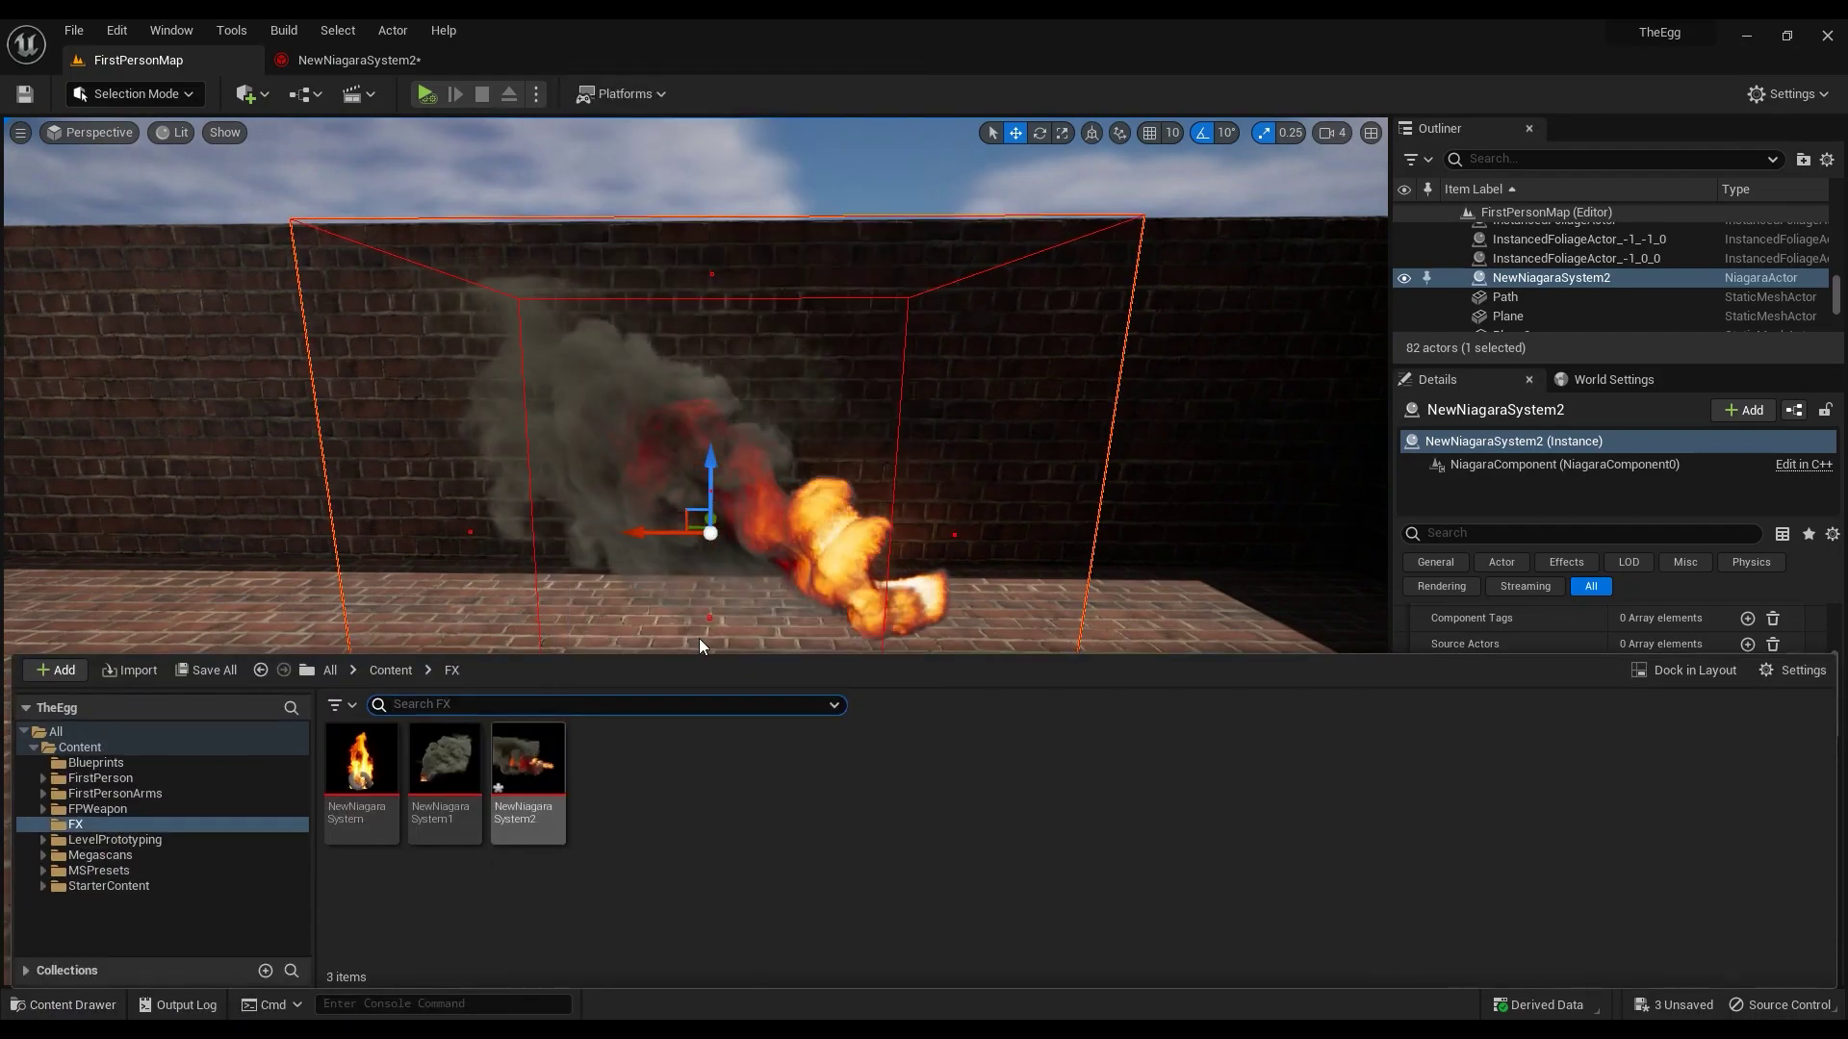
right_drag(670, 558, 875, 525)
click(361, 64)
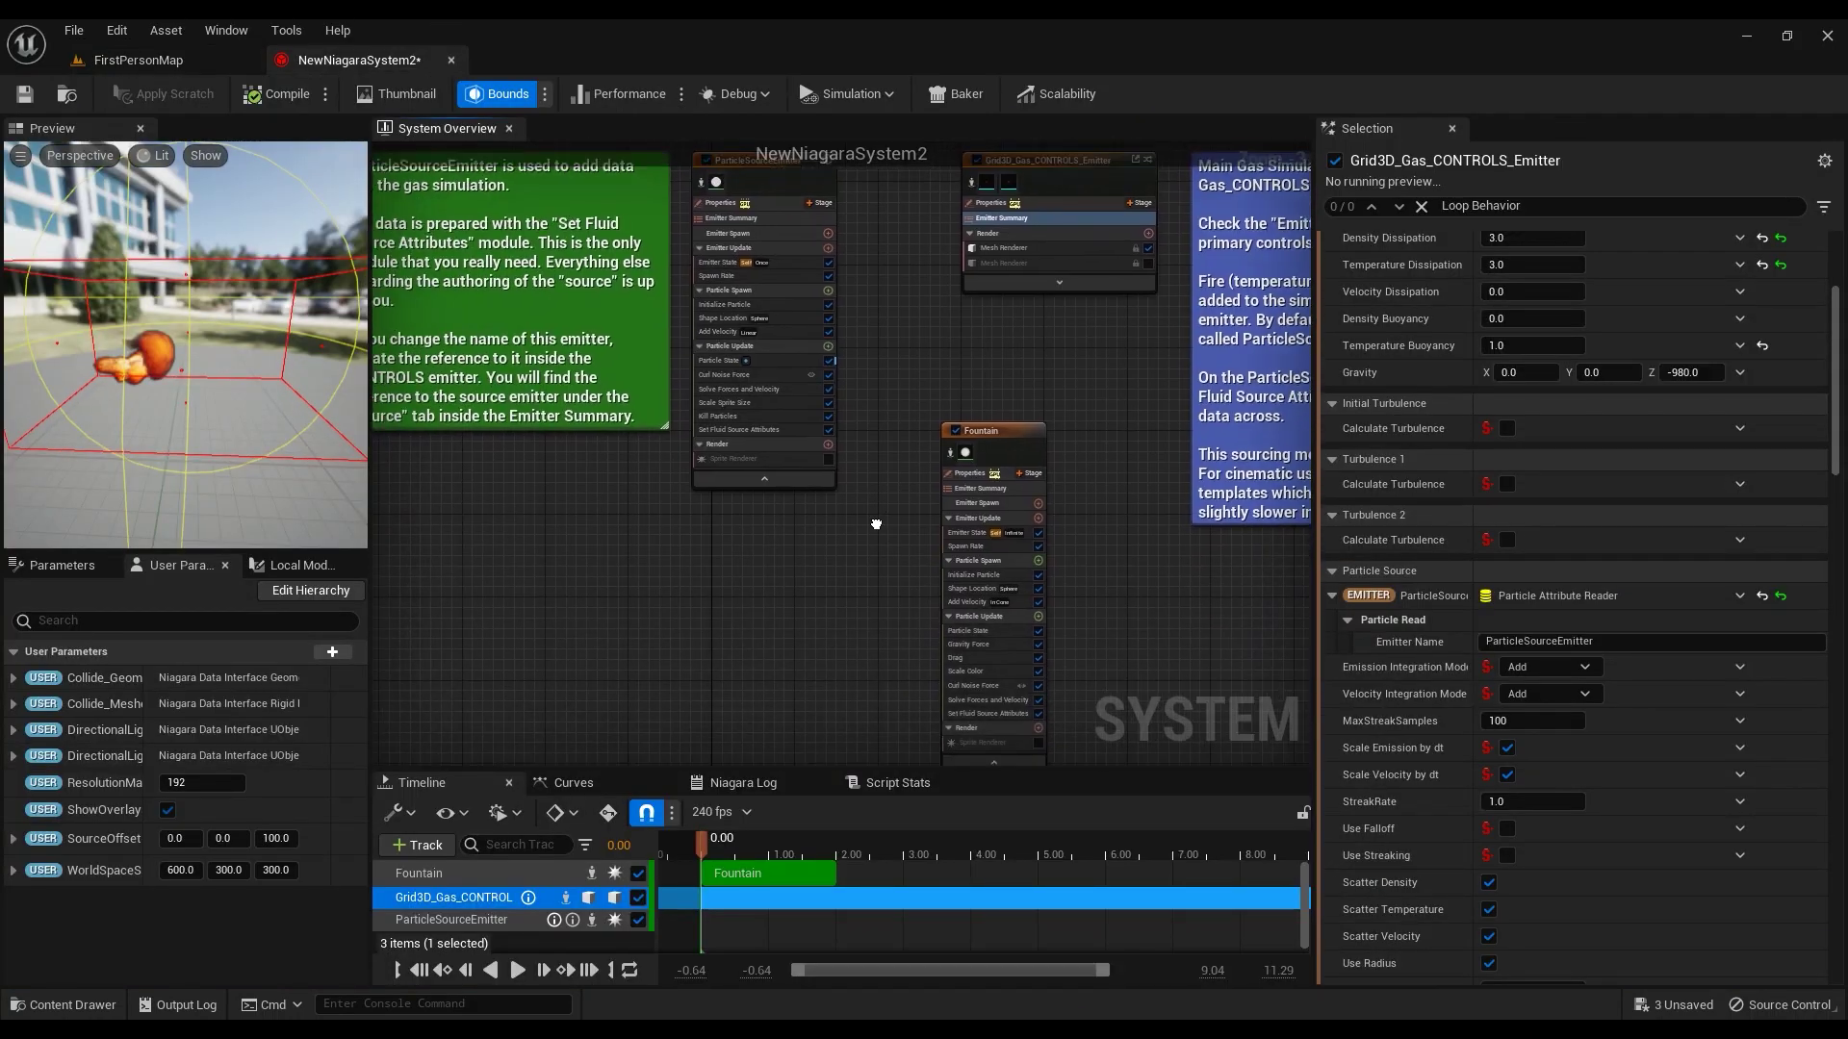
Add a Fountain emitter from its template to the NewNiagaraSystem2 graph
right_click(541, 610)
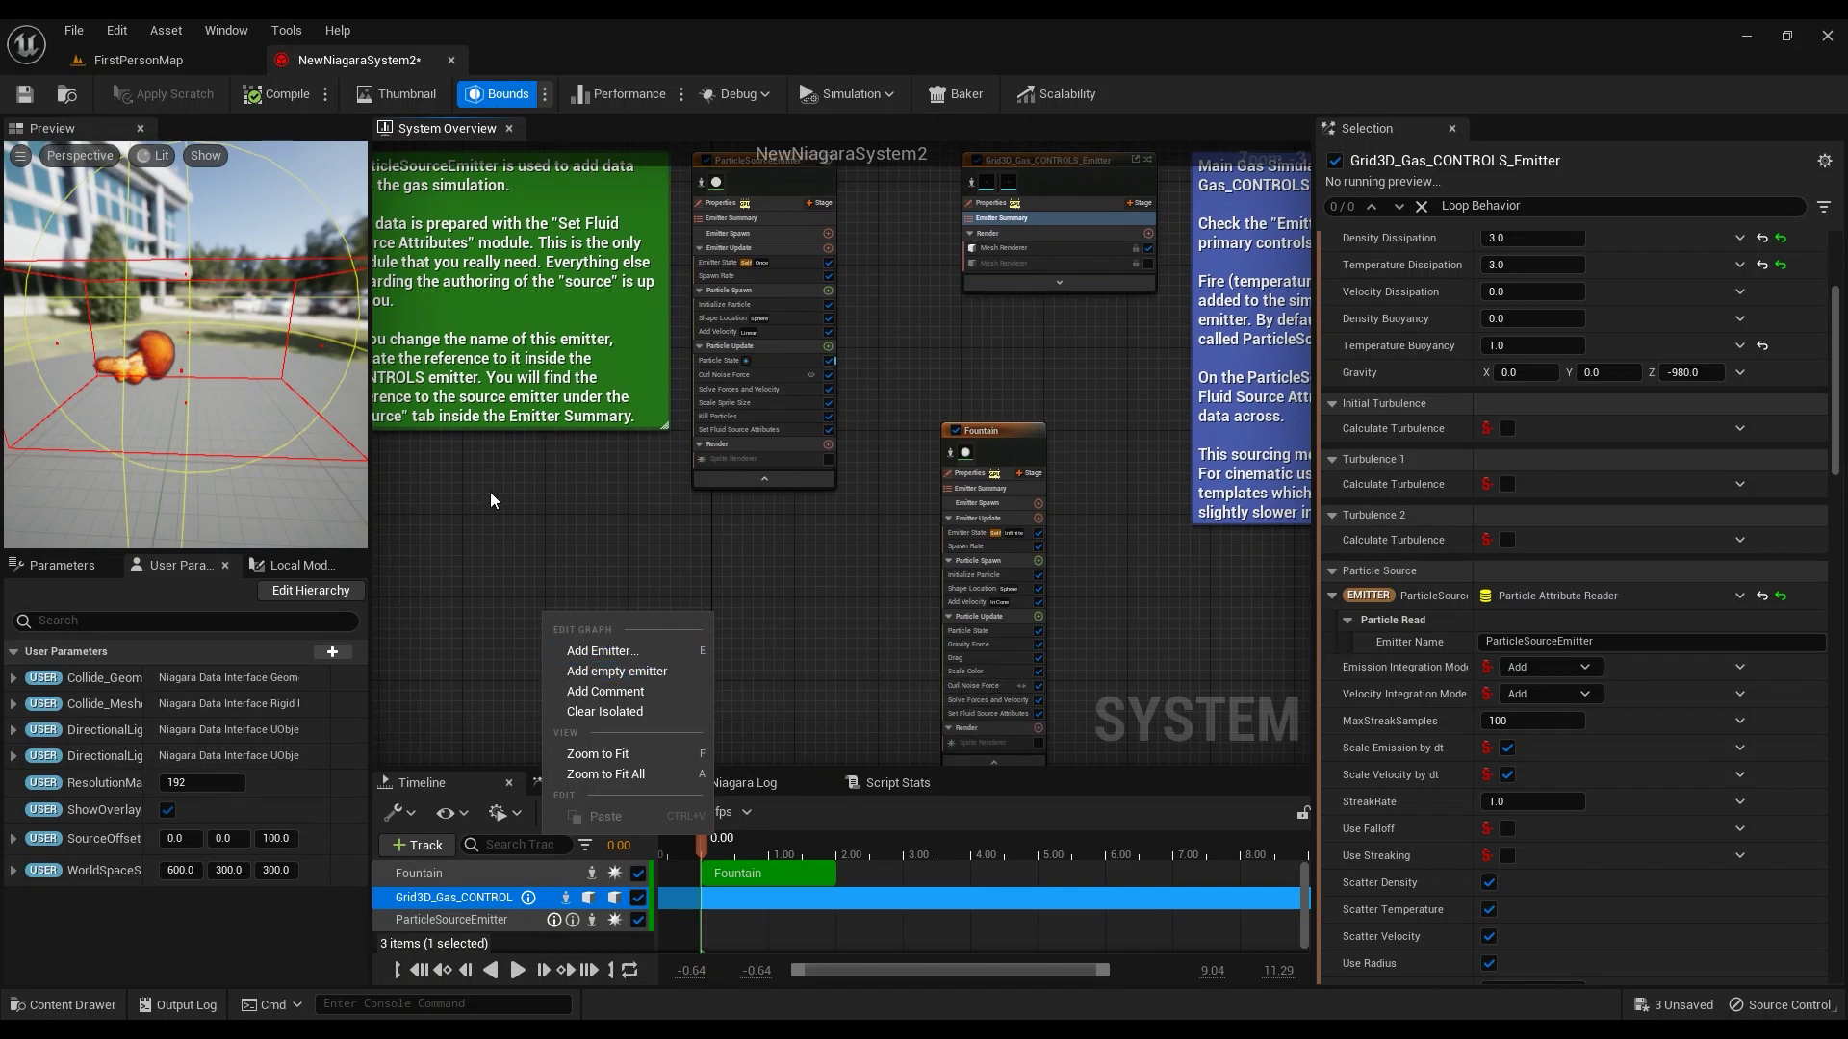
click(175, 60)
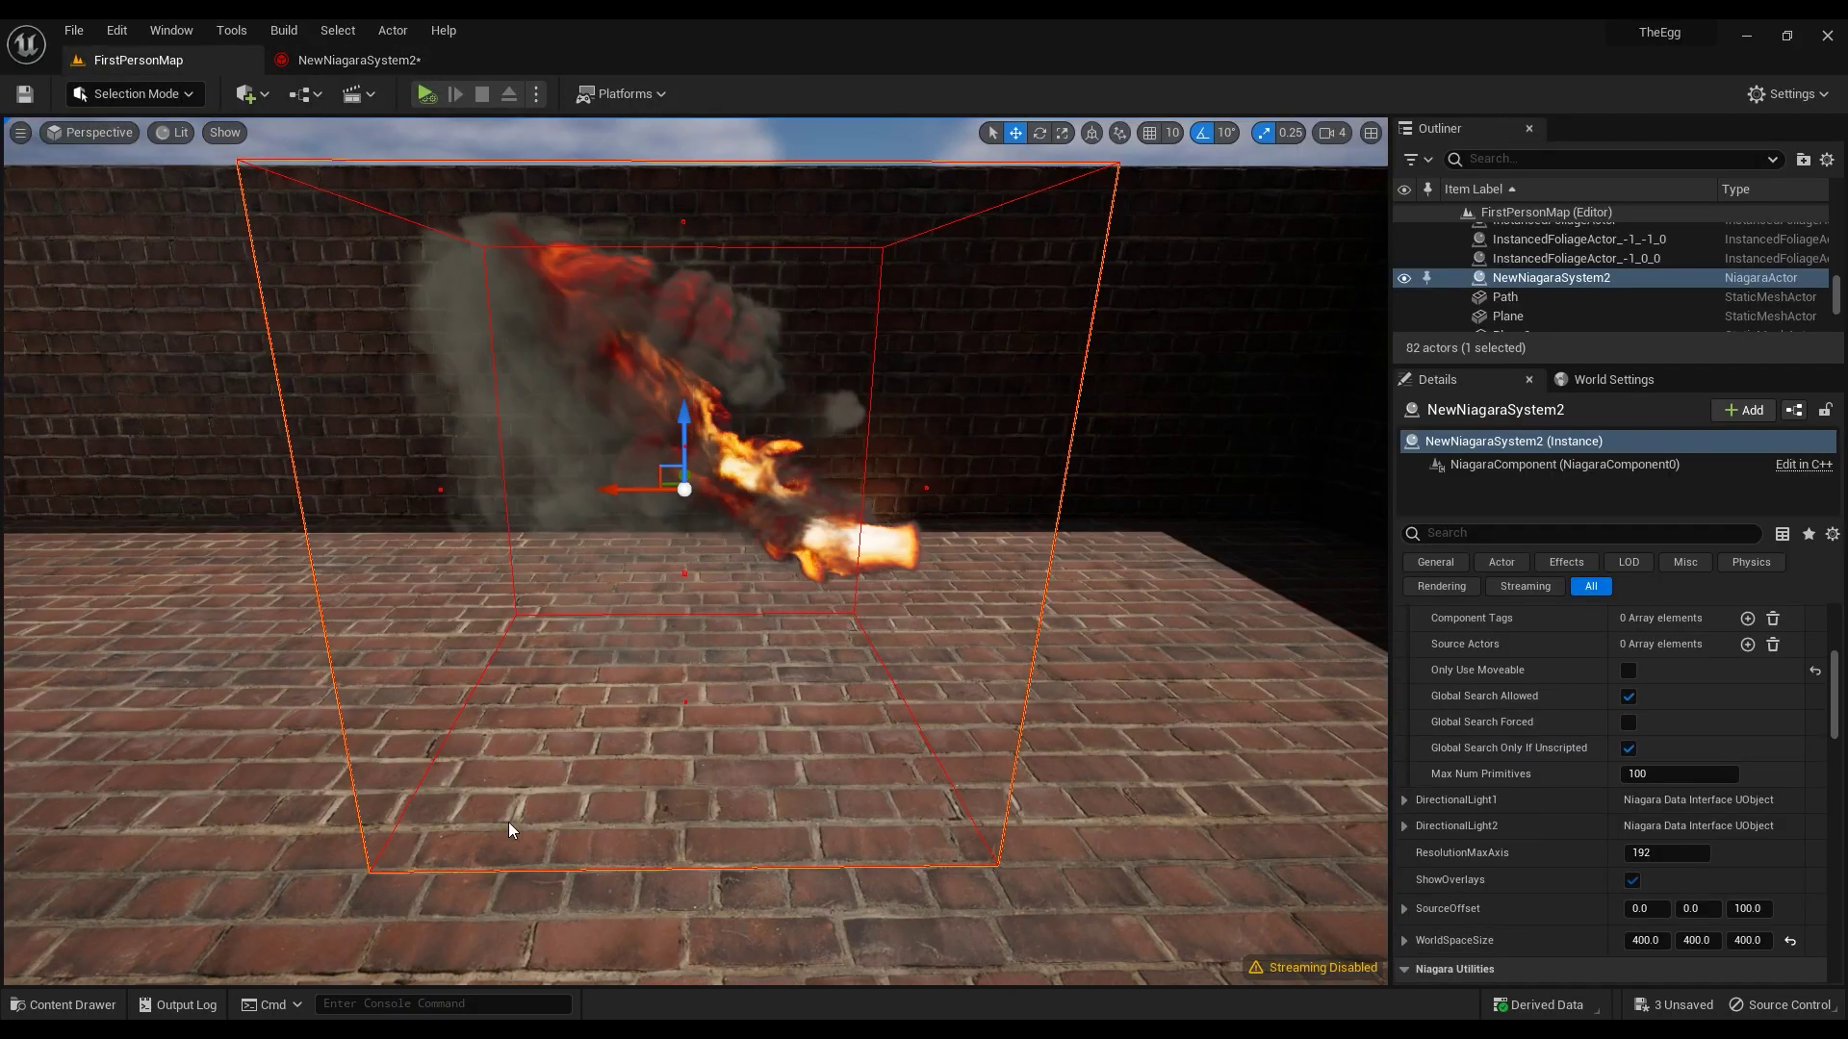
click(68, 1005)
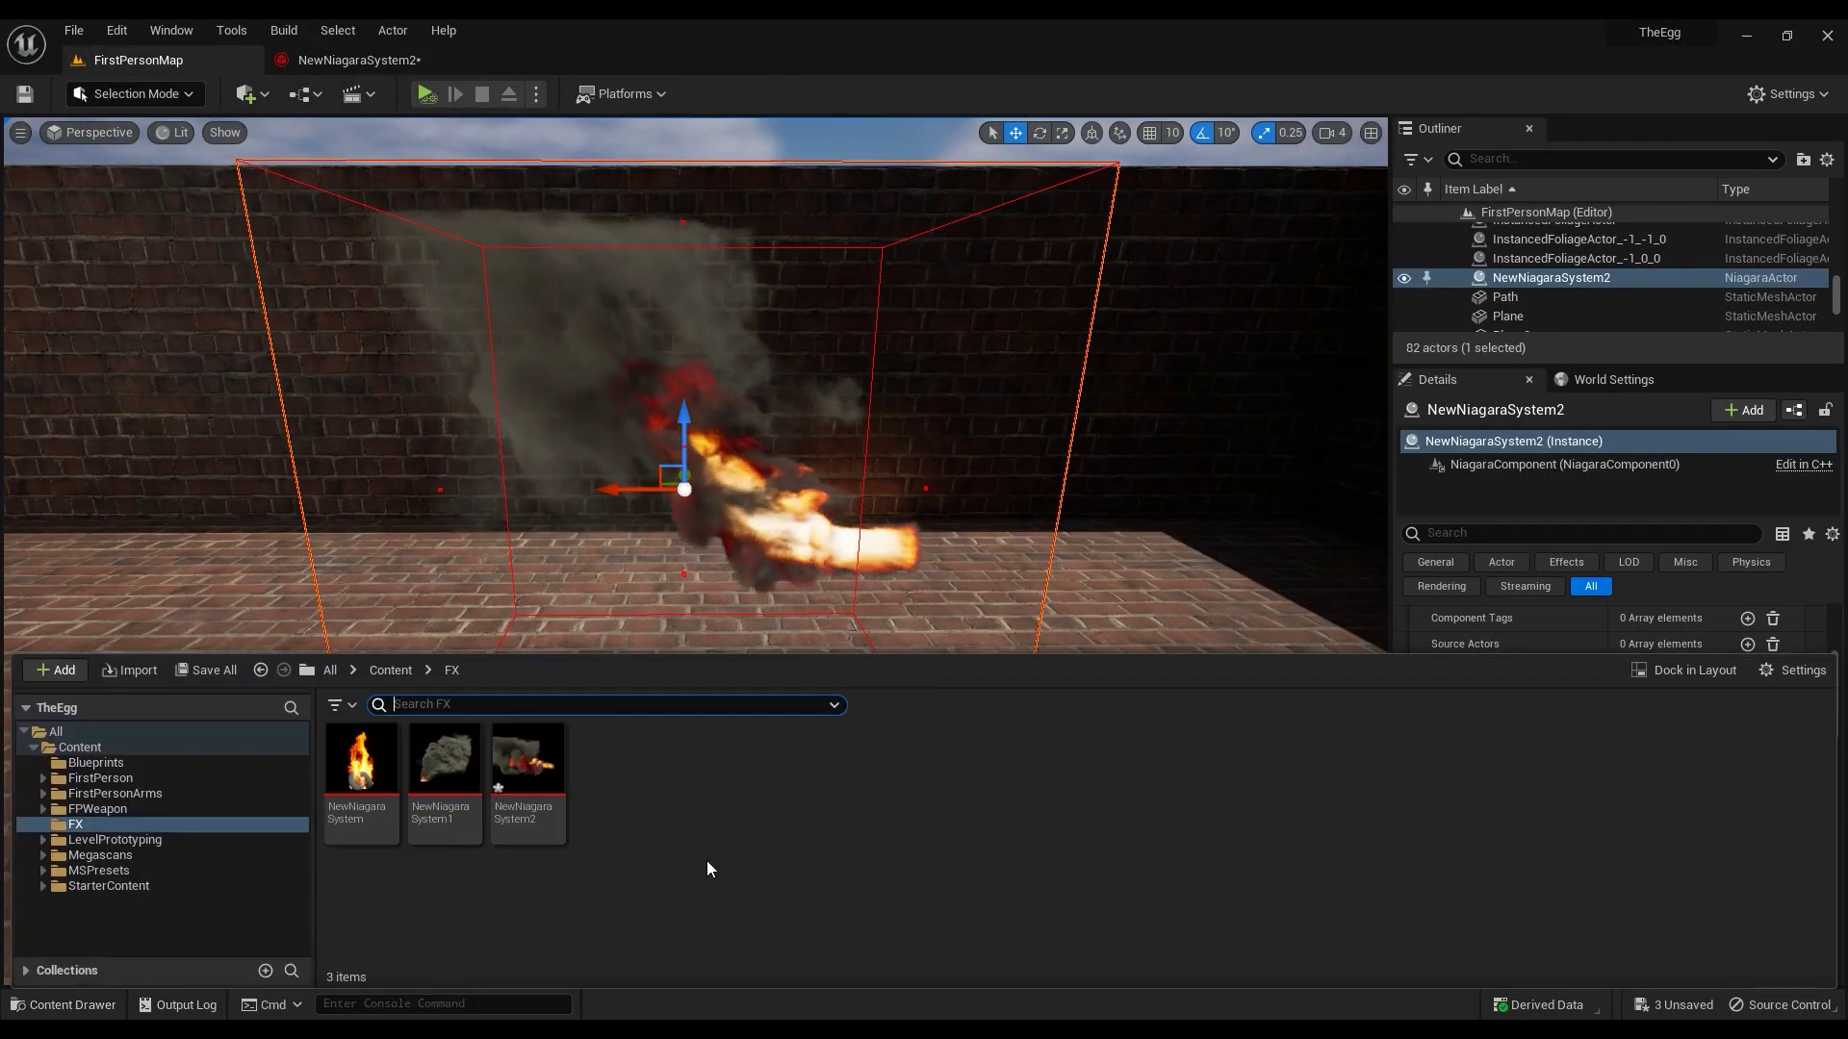
click(385, 60)
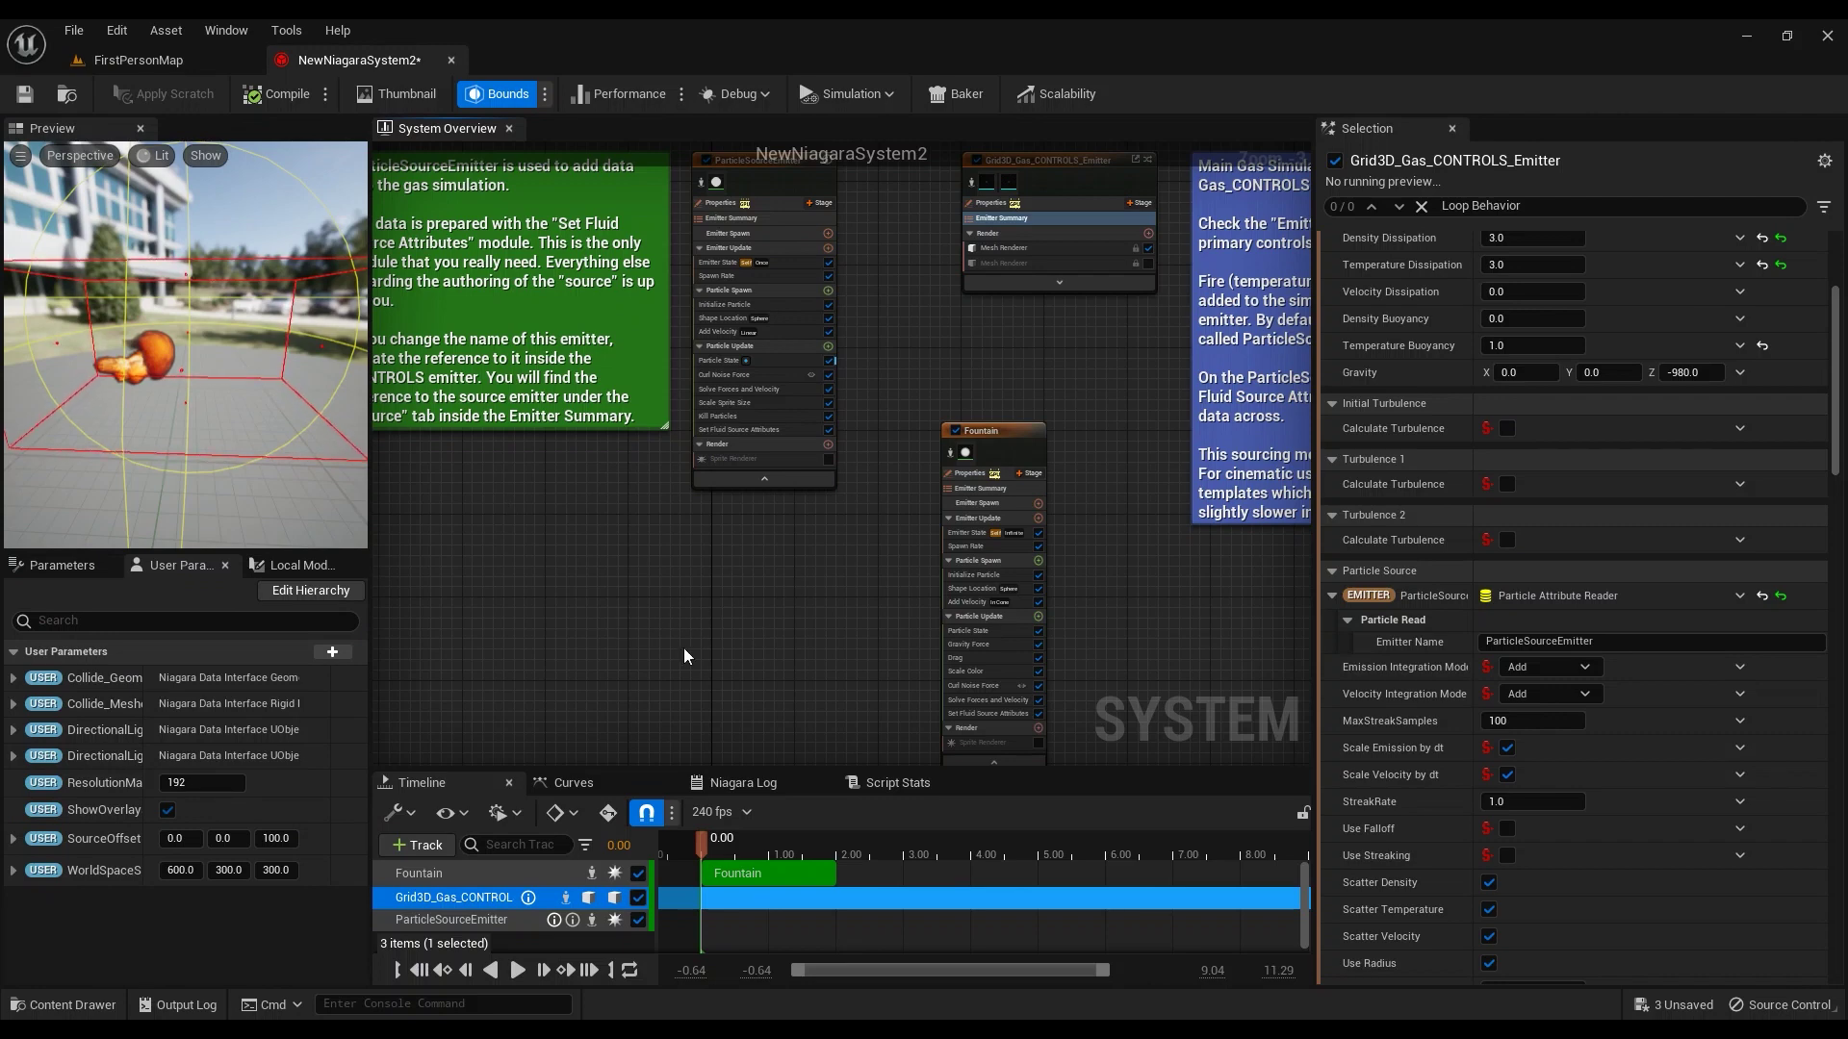
right_click(570, 575)
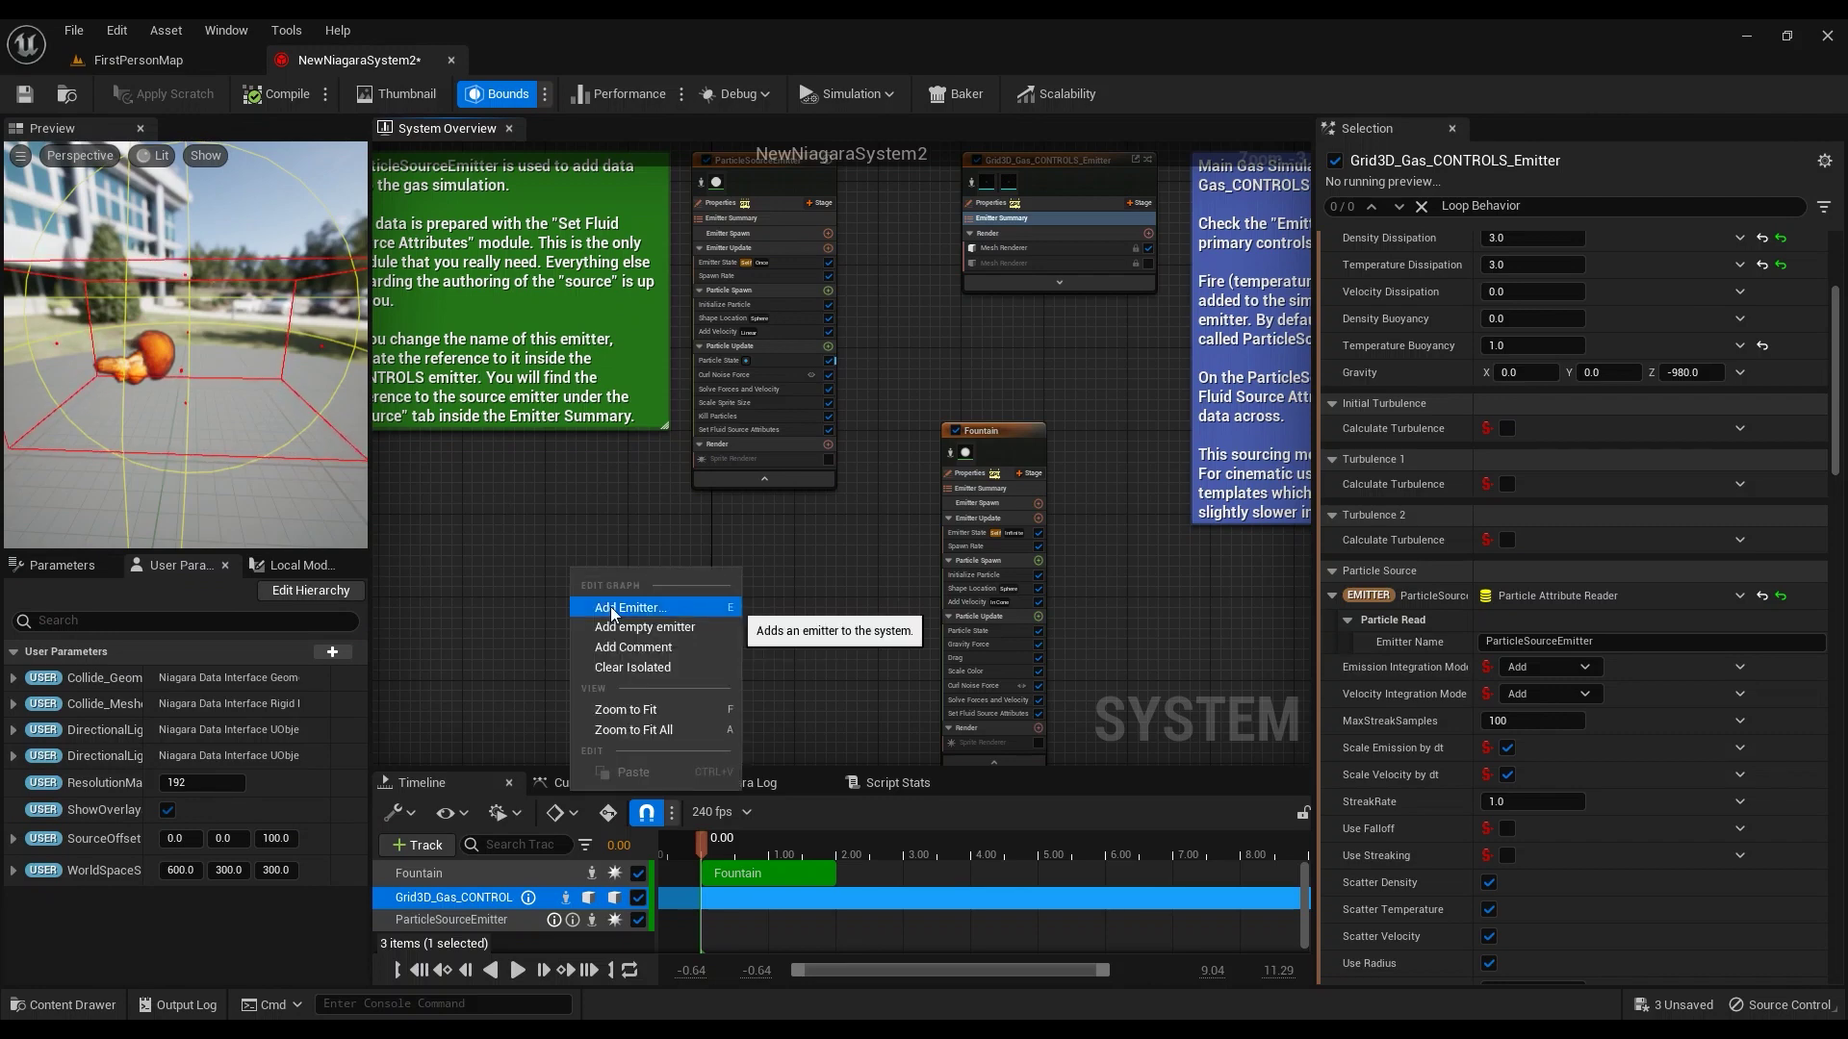
click(610, 606)
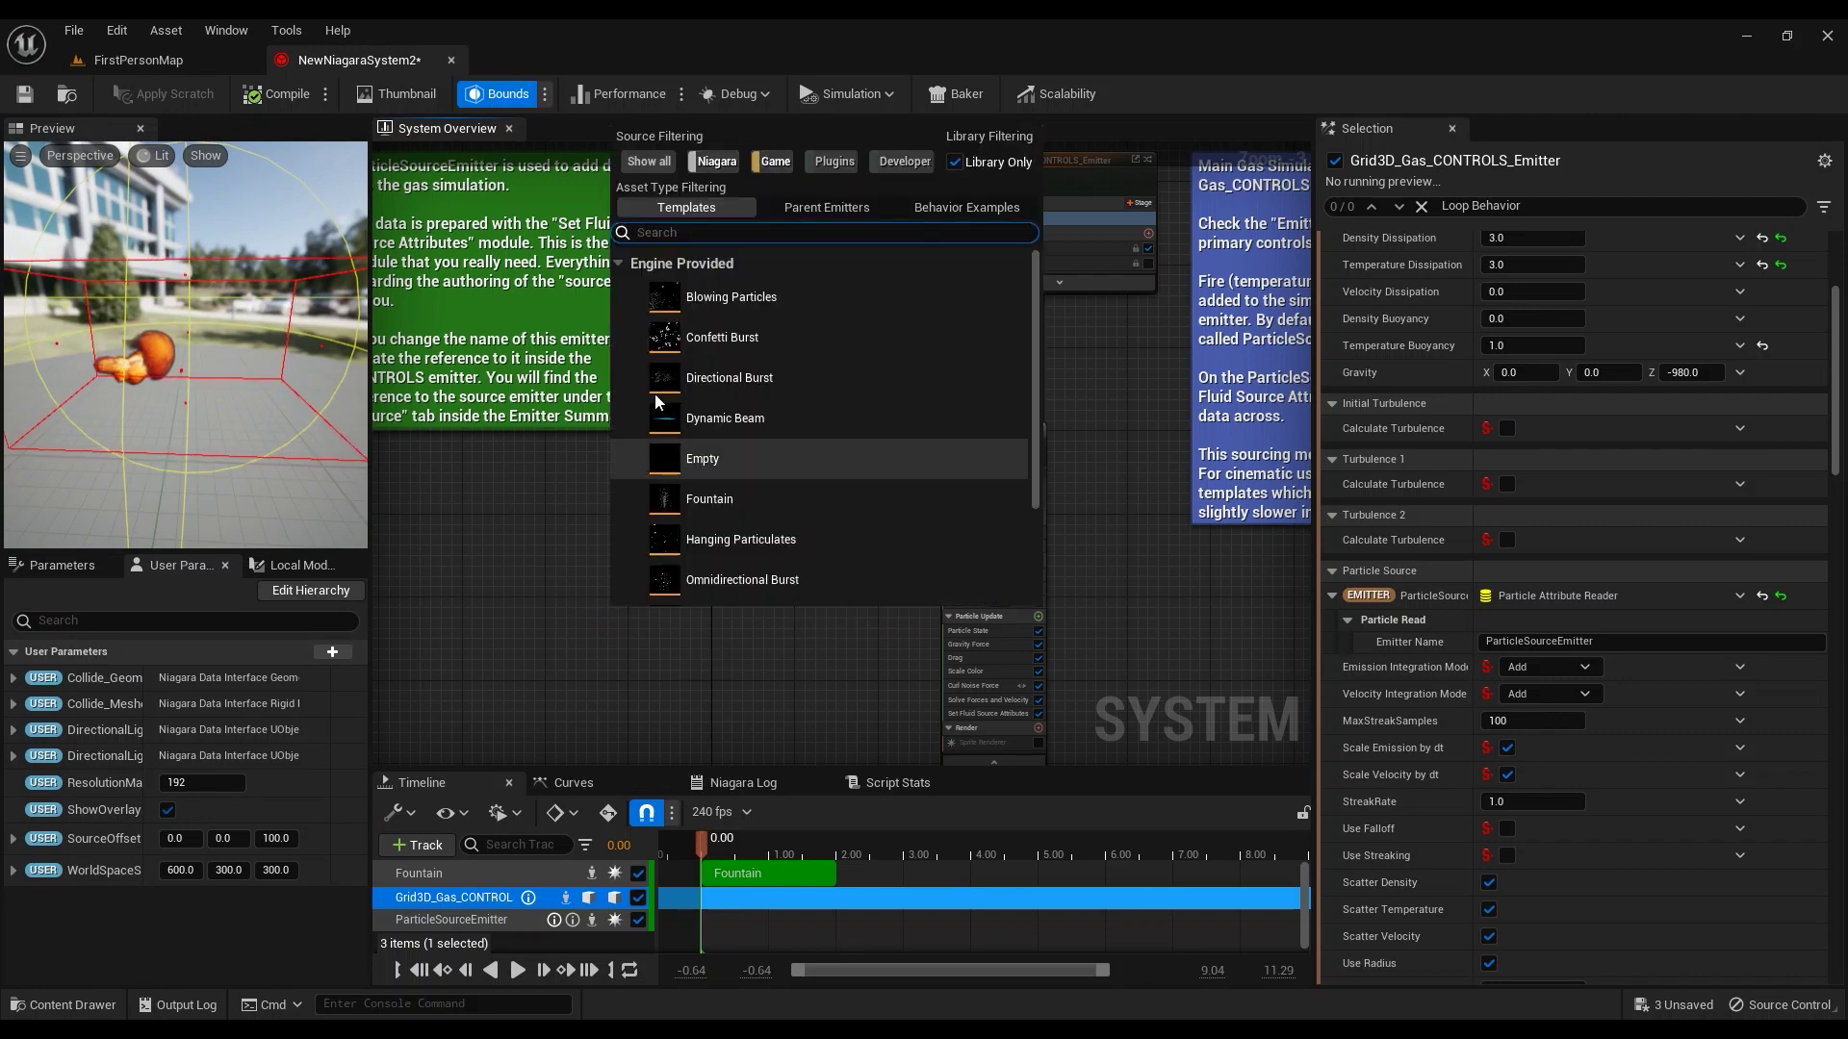
click(722, 502)
key(Return)
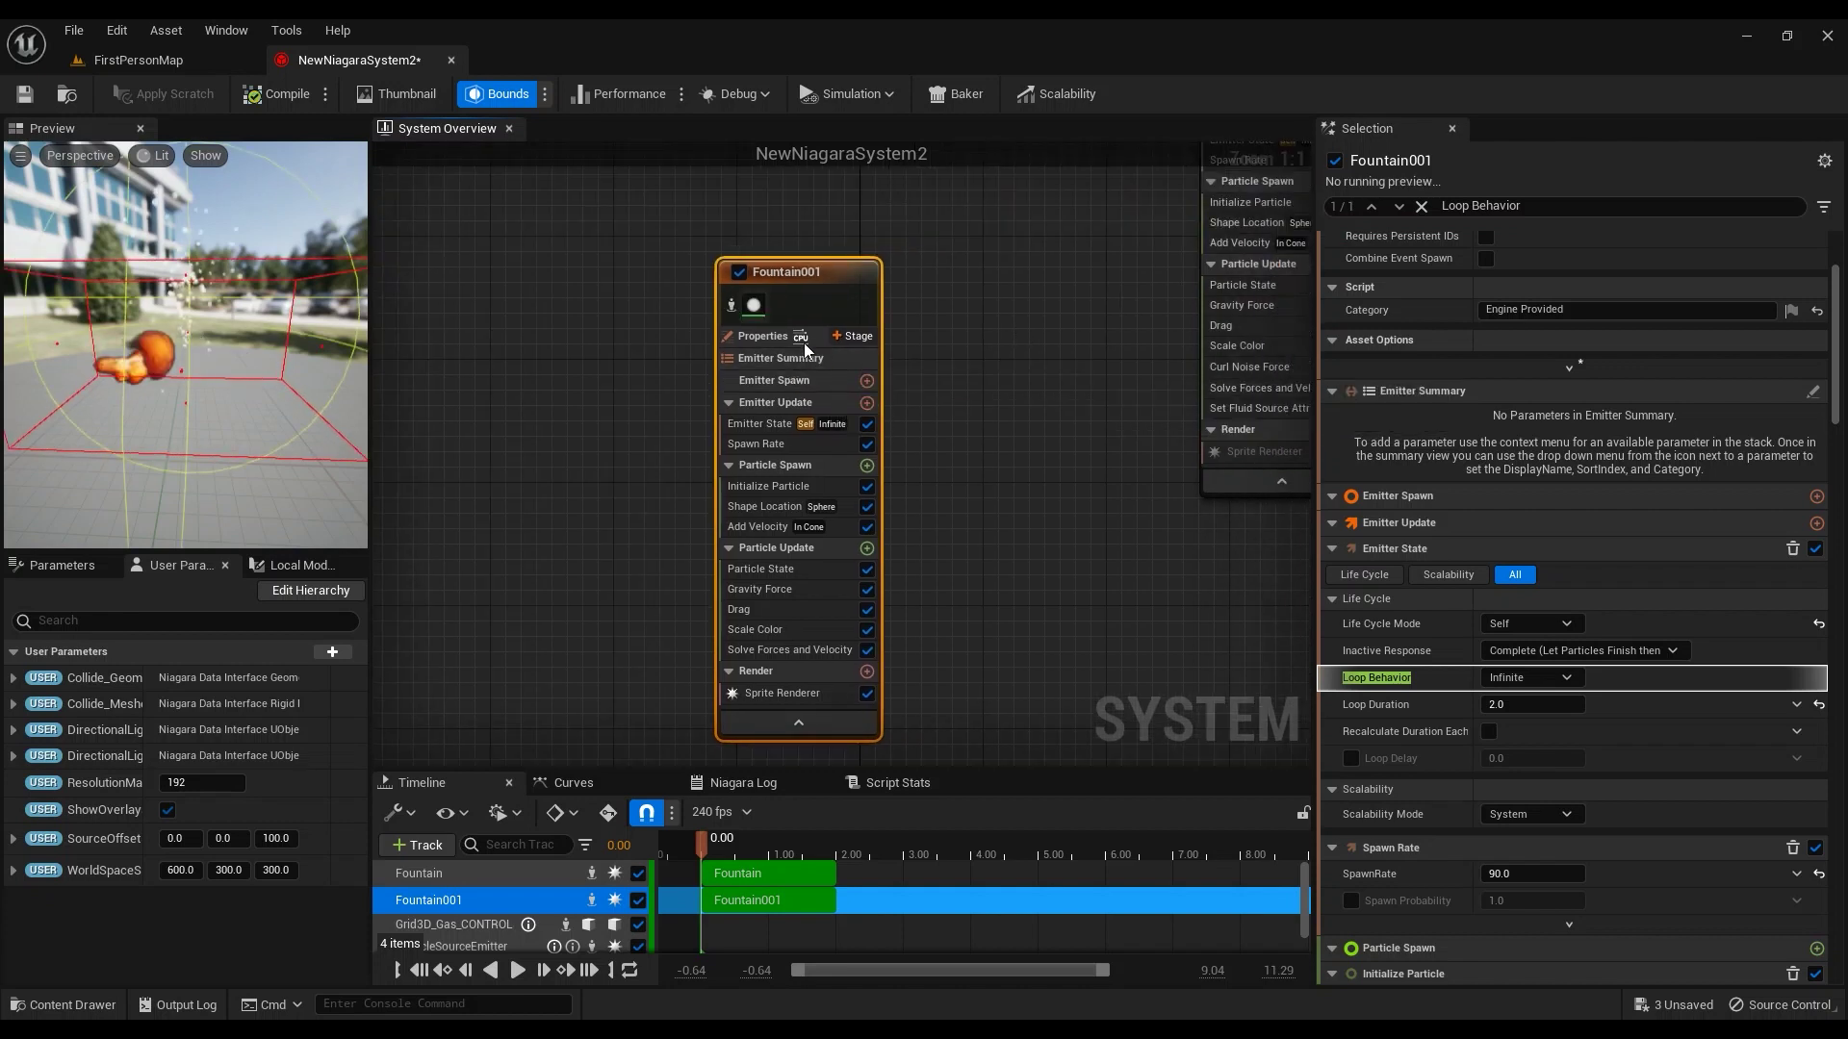
Set Fountain001's Sim Target to GPUCompute Sim and enable Local Space and Determinism
click(760, 336)
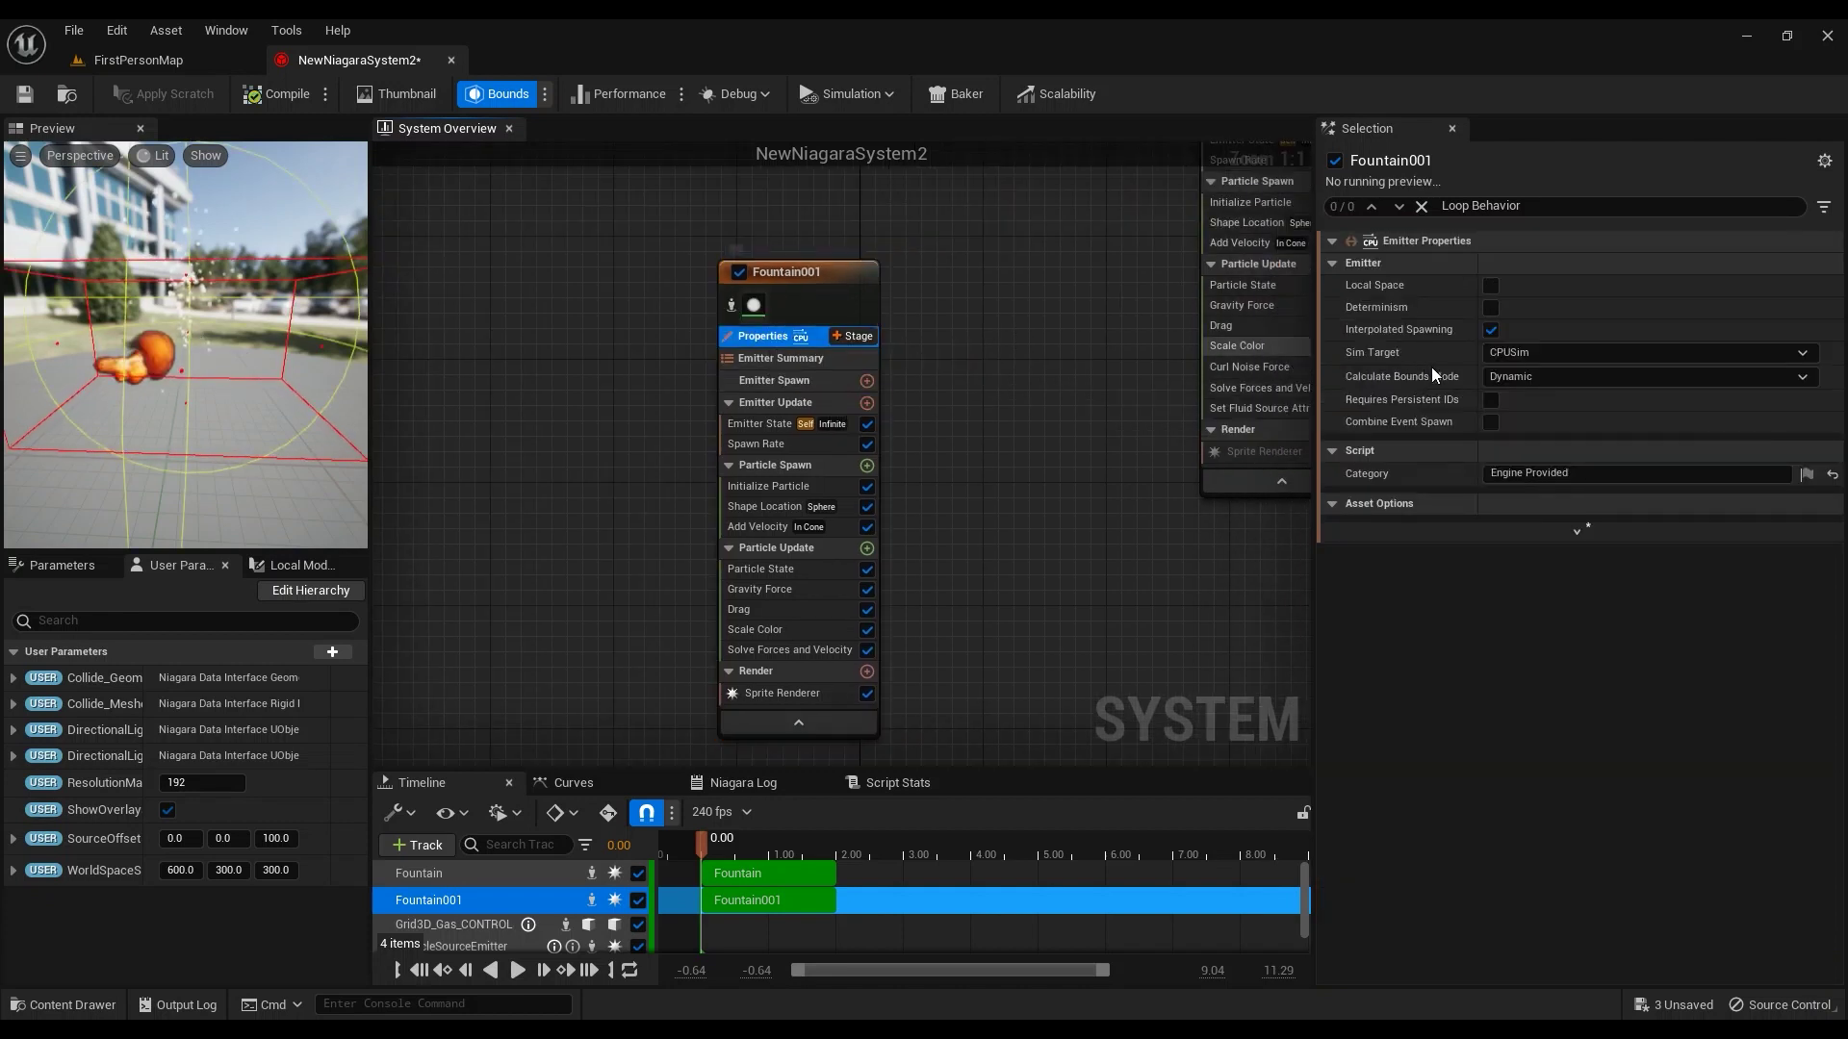
click(1536, 354)
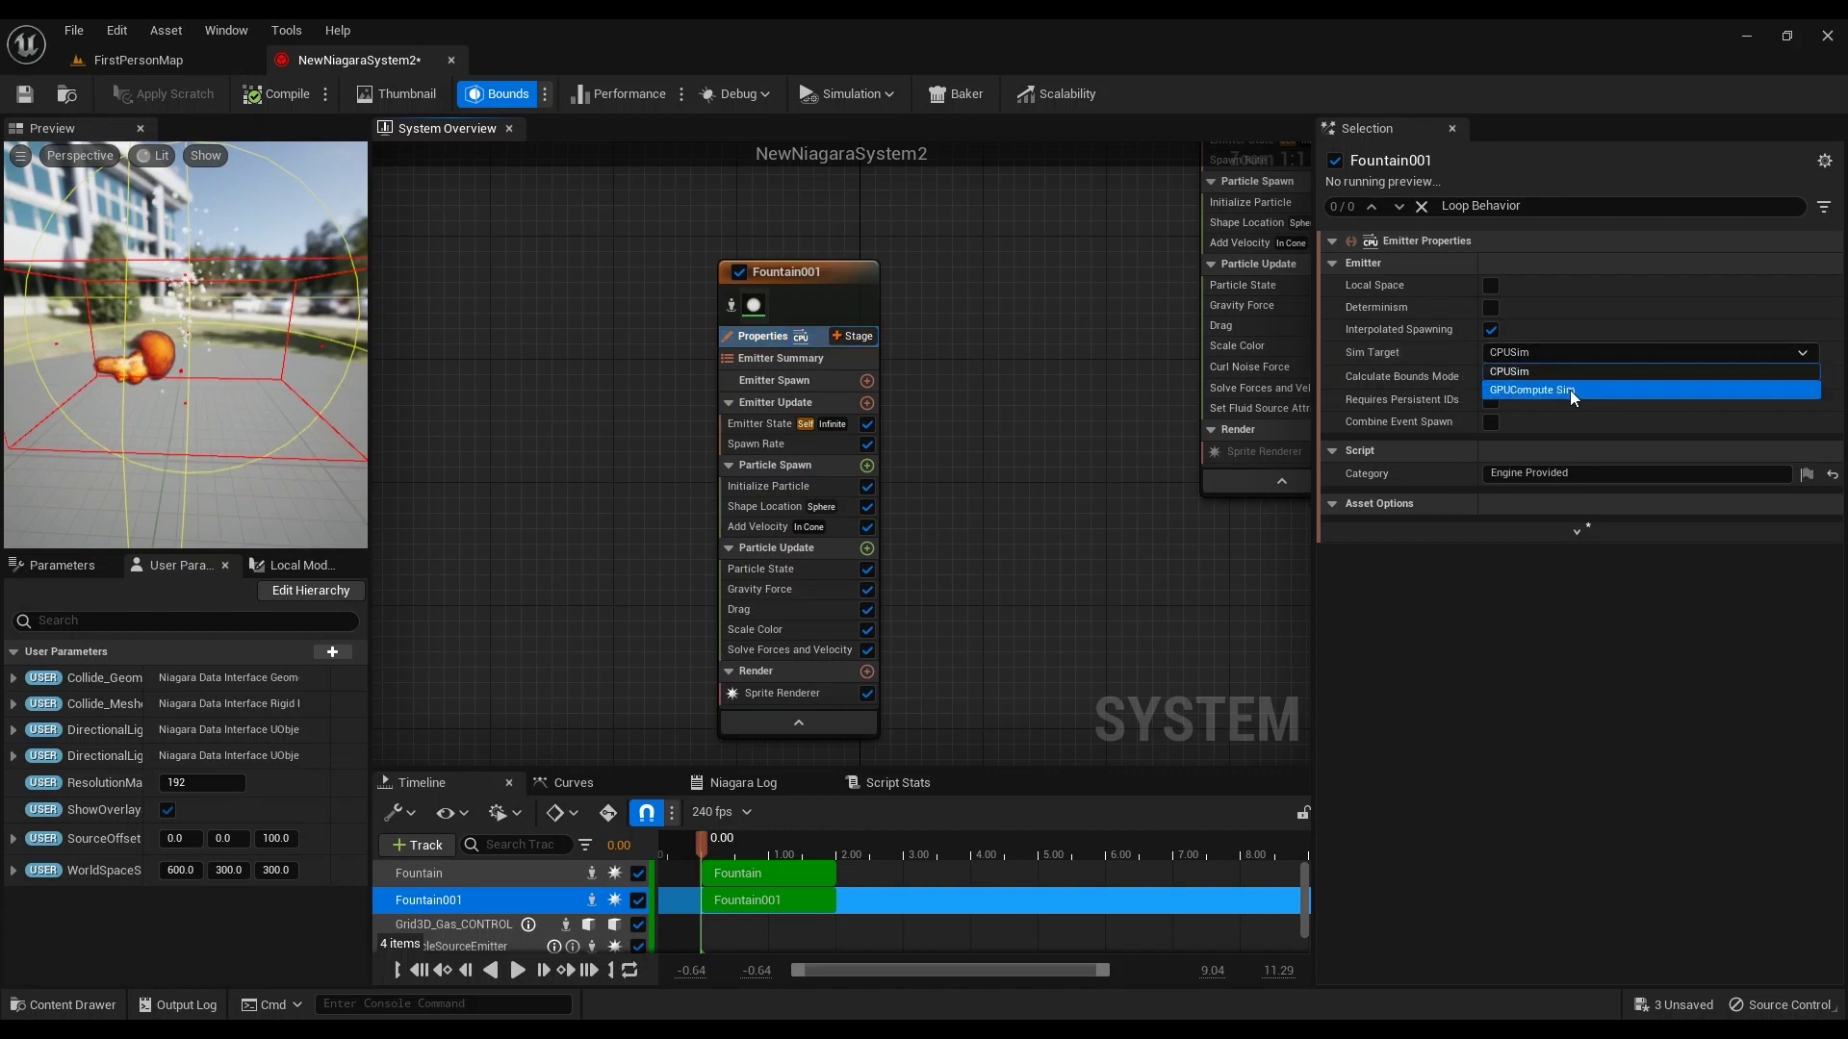
click(1545, 391)
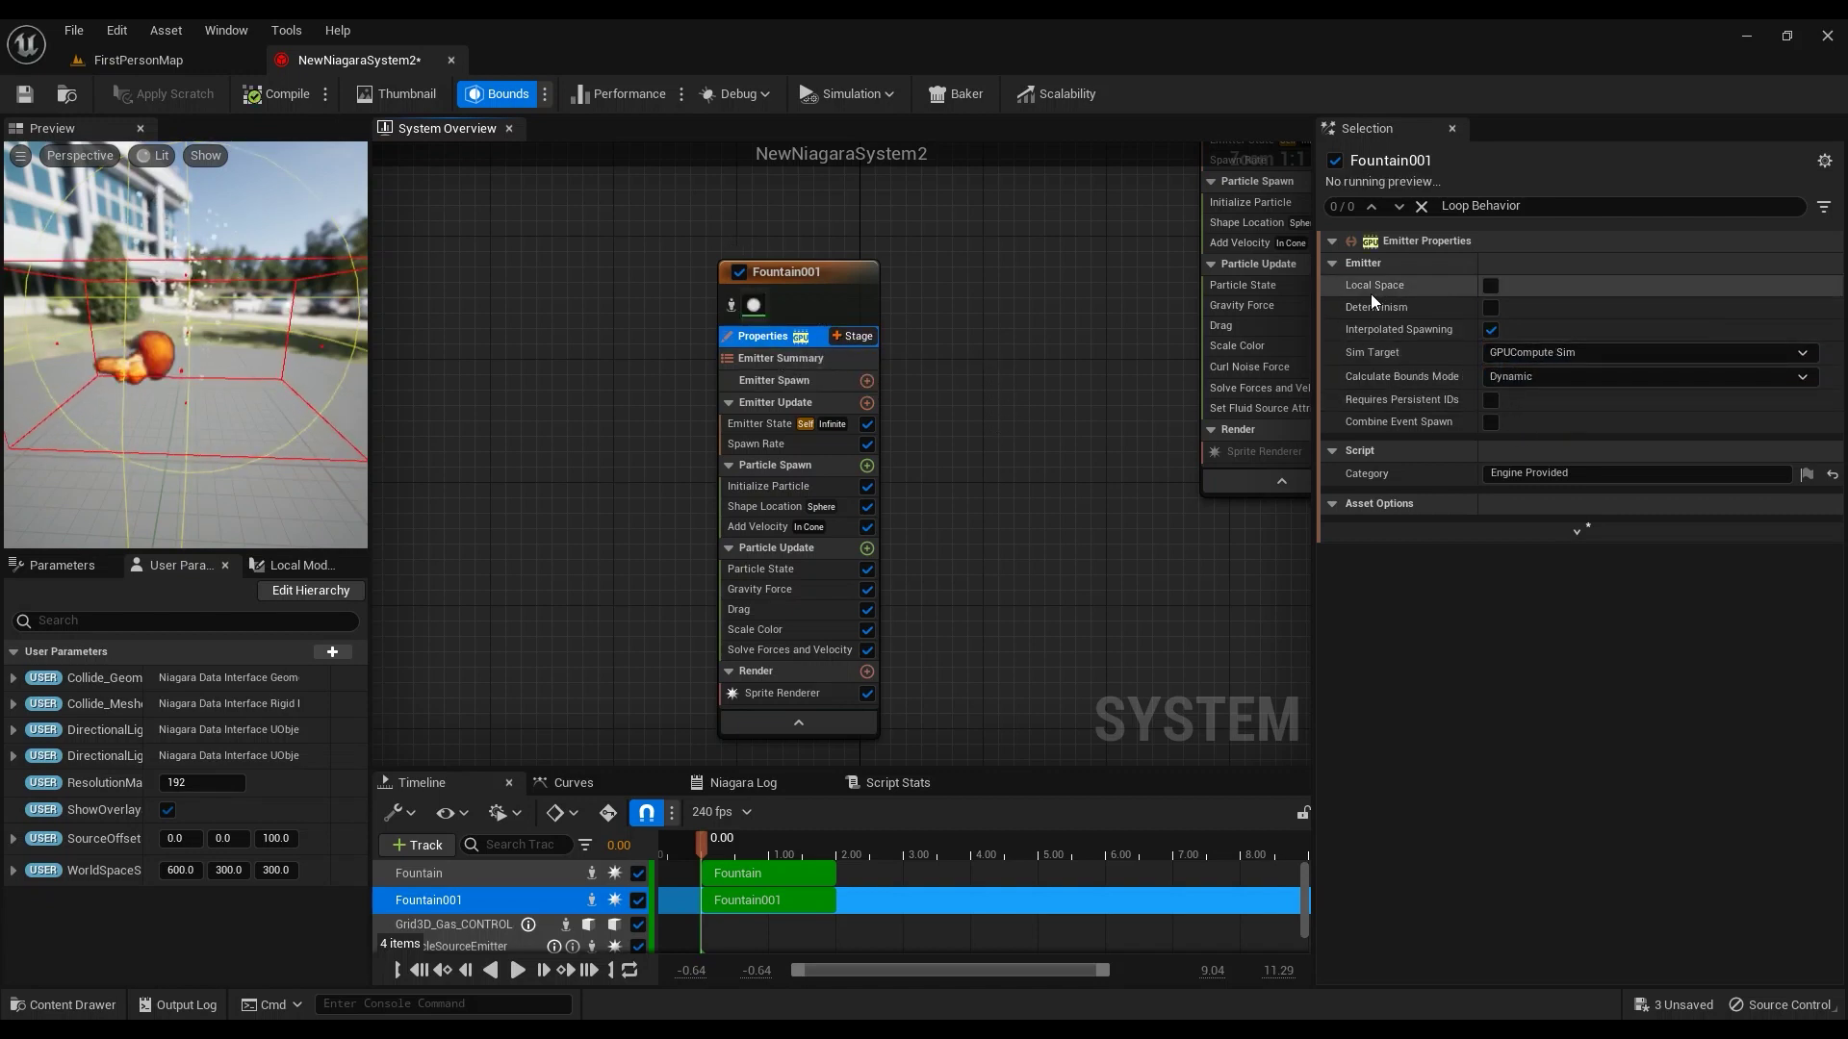
click(1489, 285)
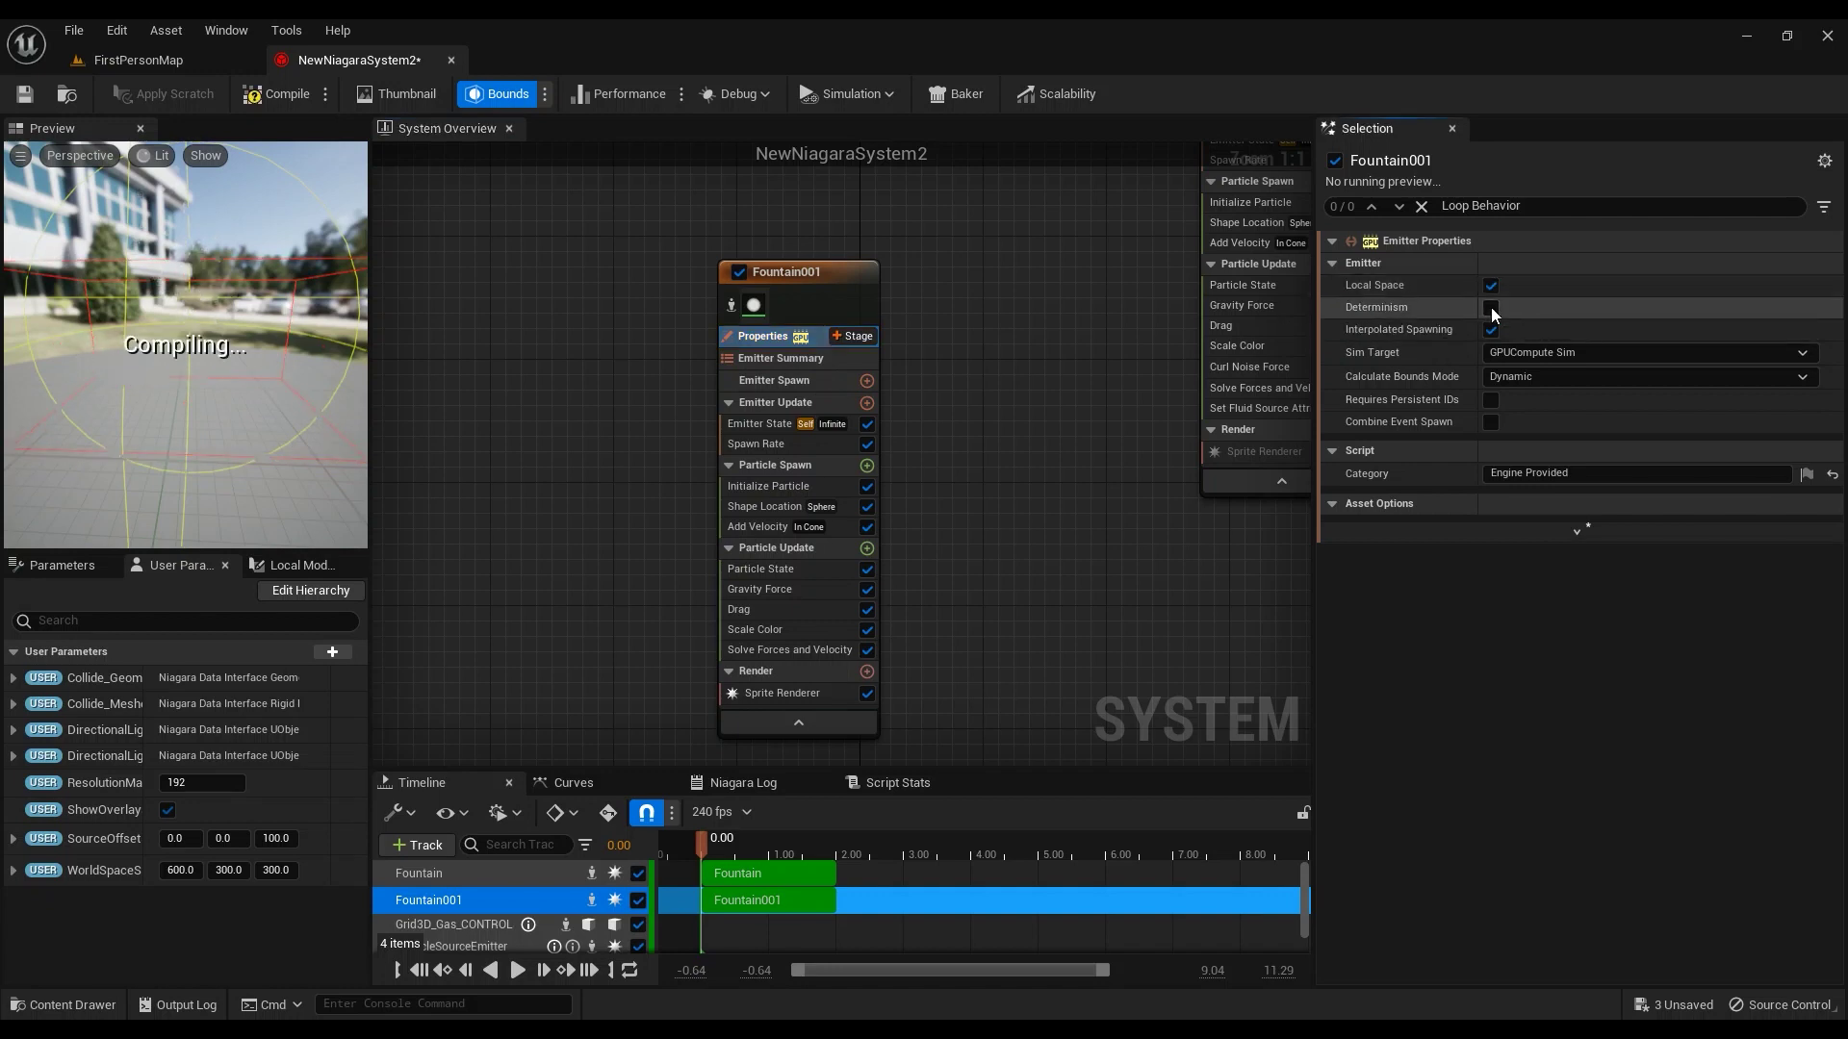
click(1492, 308)
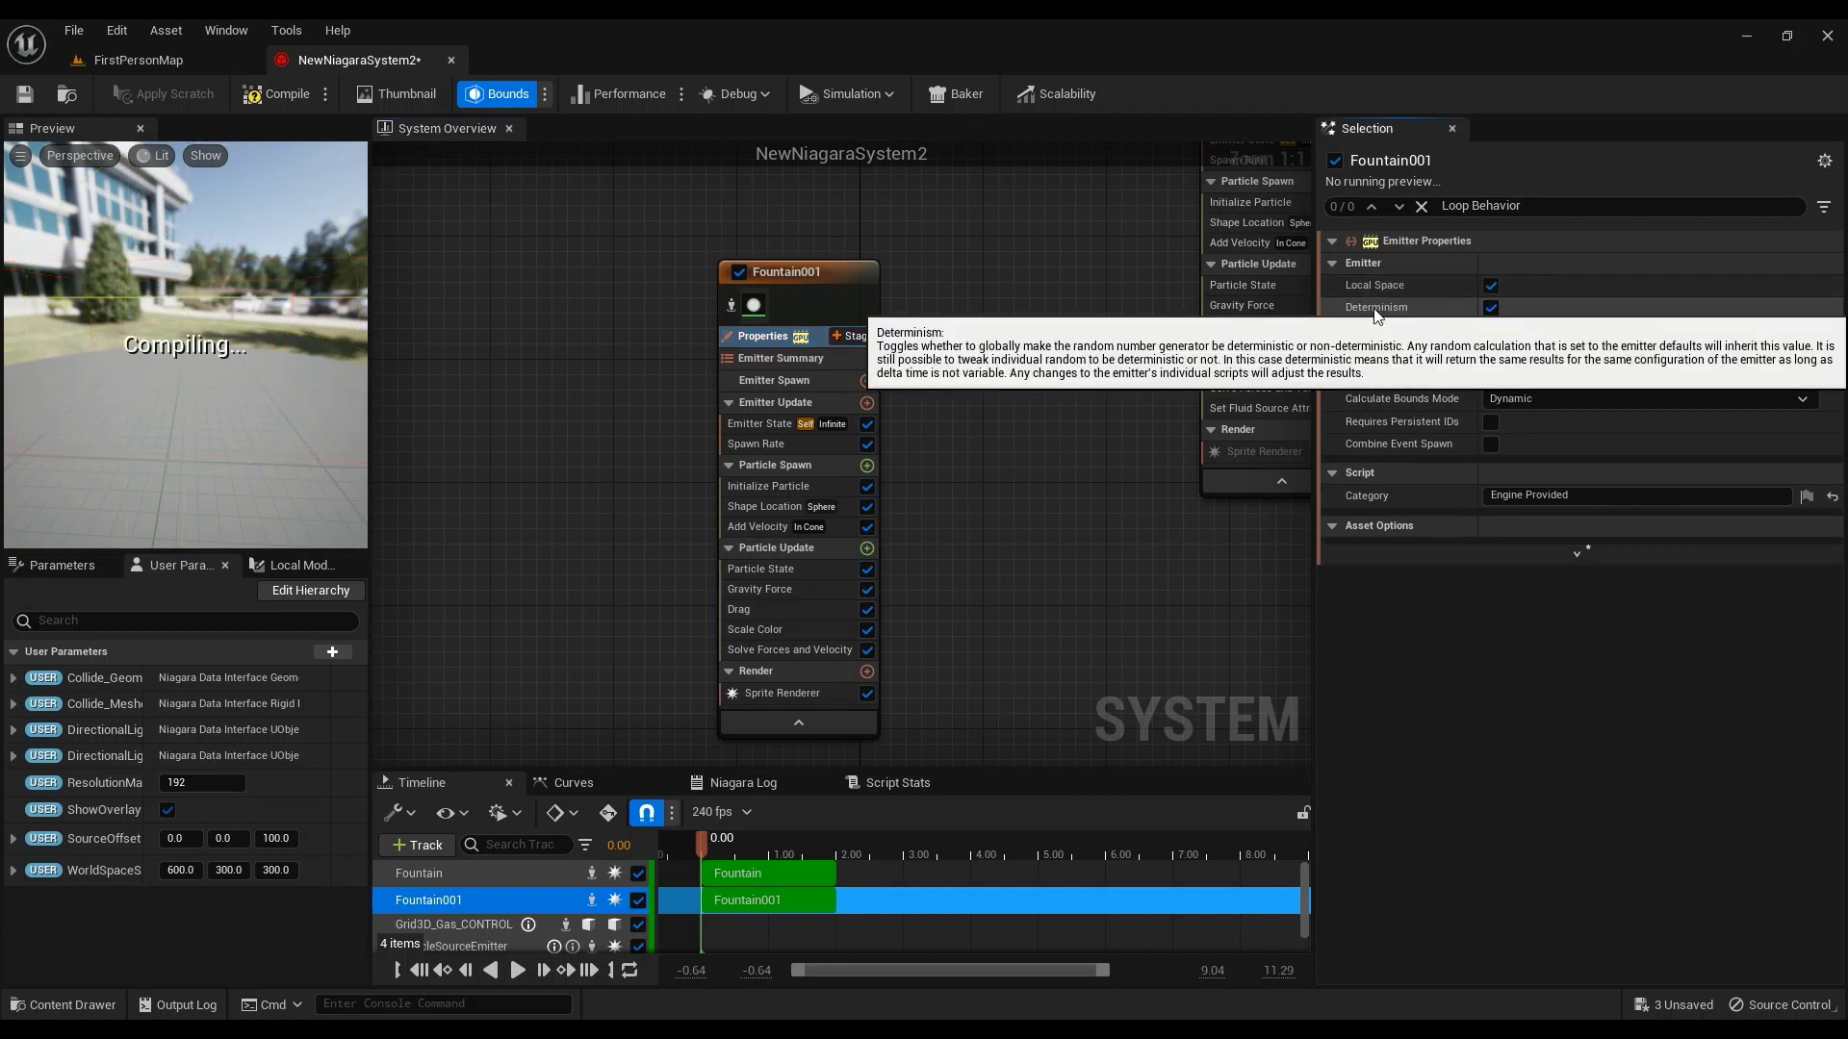
right_drag(945, 388, 939, 490)
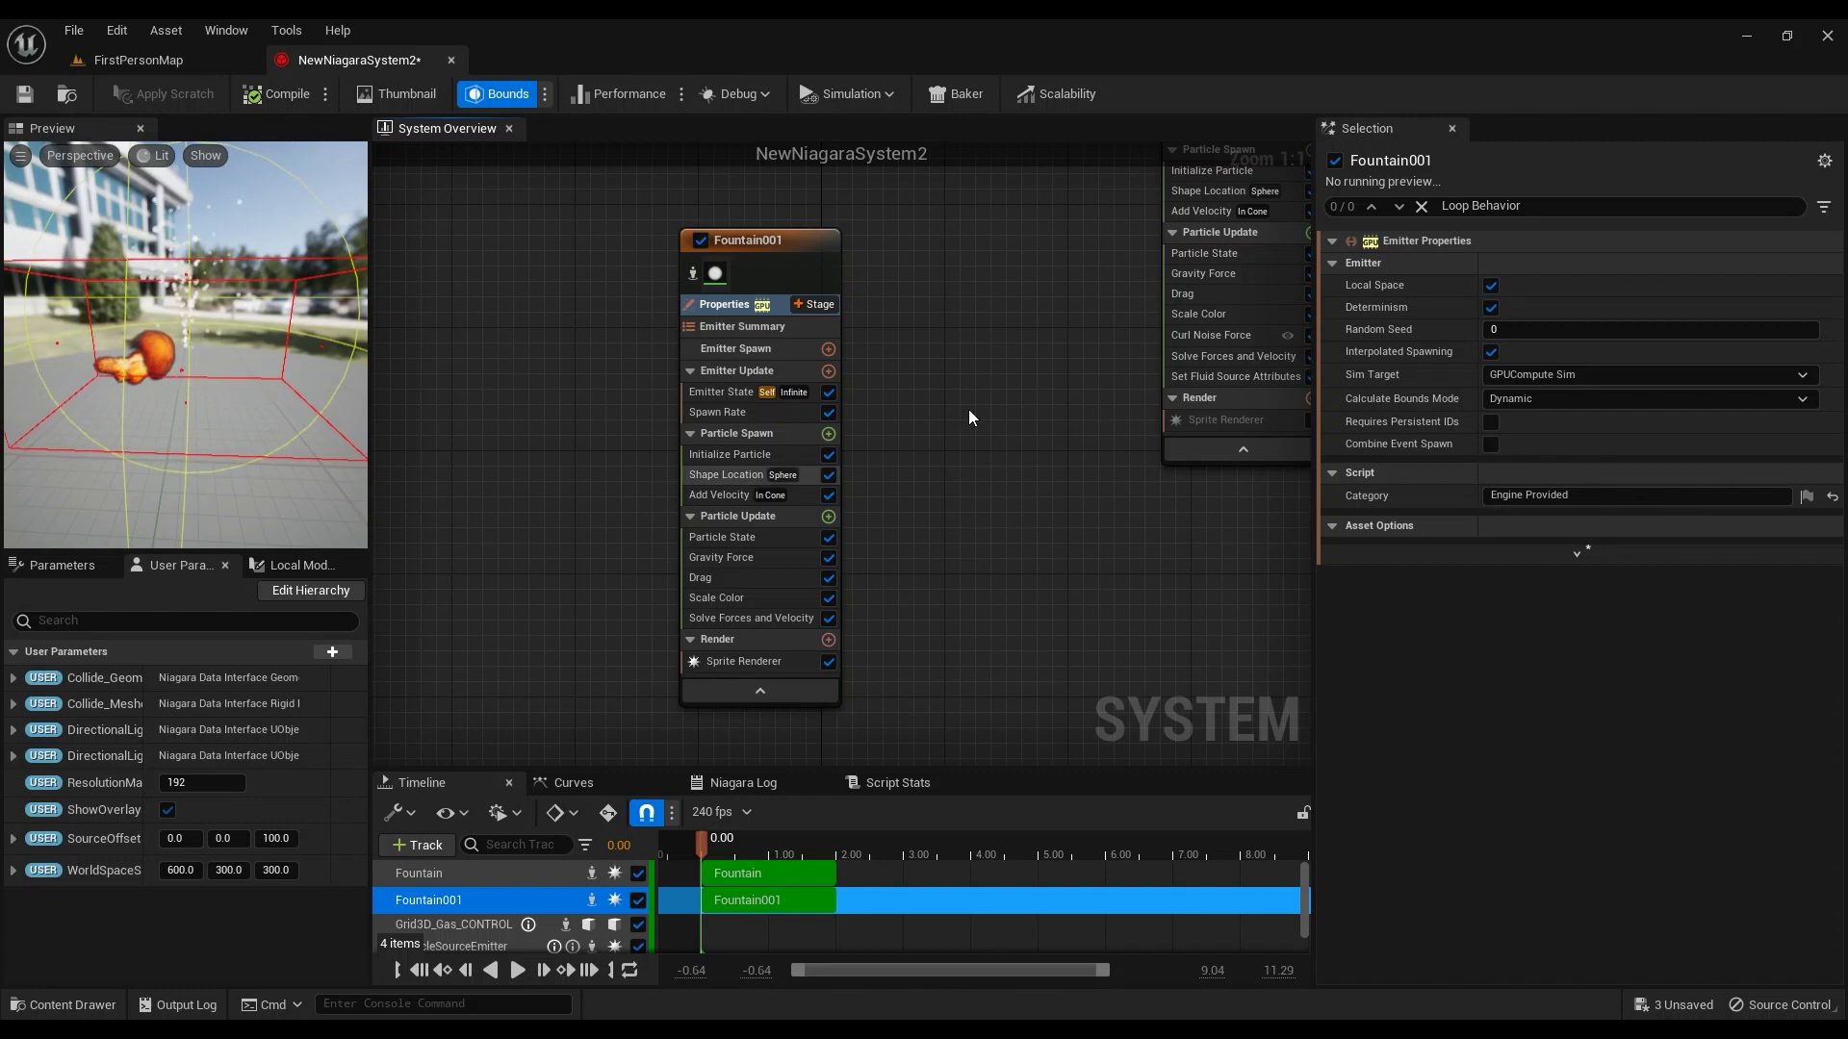
scroll(968, 408, down, 3)
Select Fountain001, untick Grid3D_Gas_CONTROLS_Emitter, and scrub the preview to watch only fountain particles
right_drag(891, 292, 894, 412)
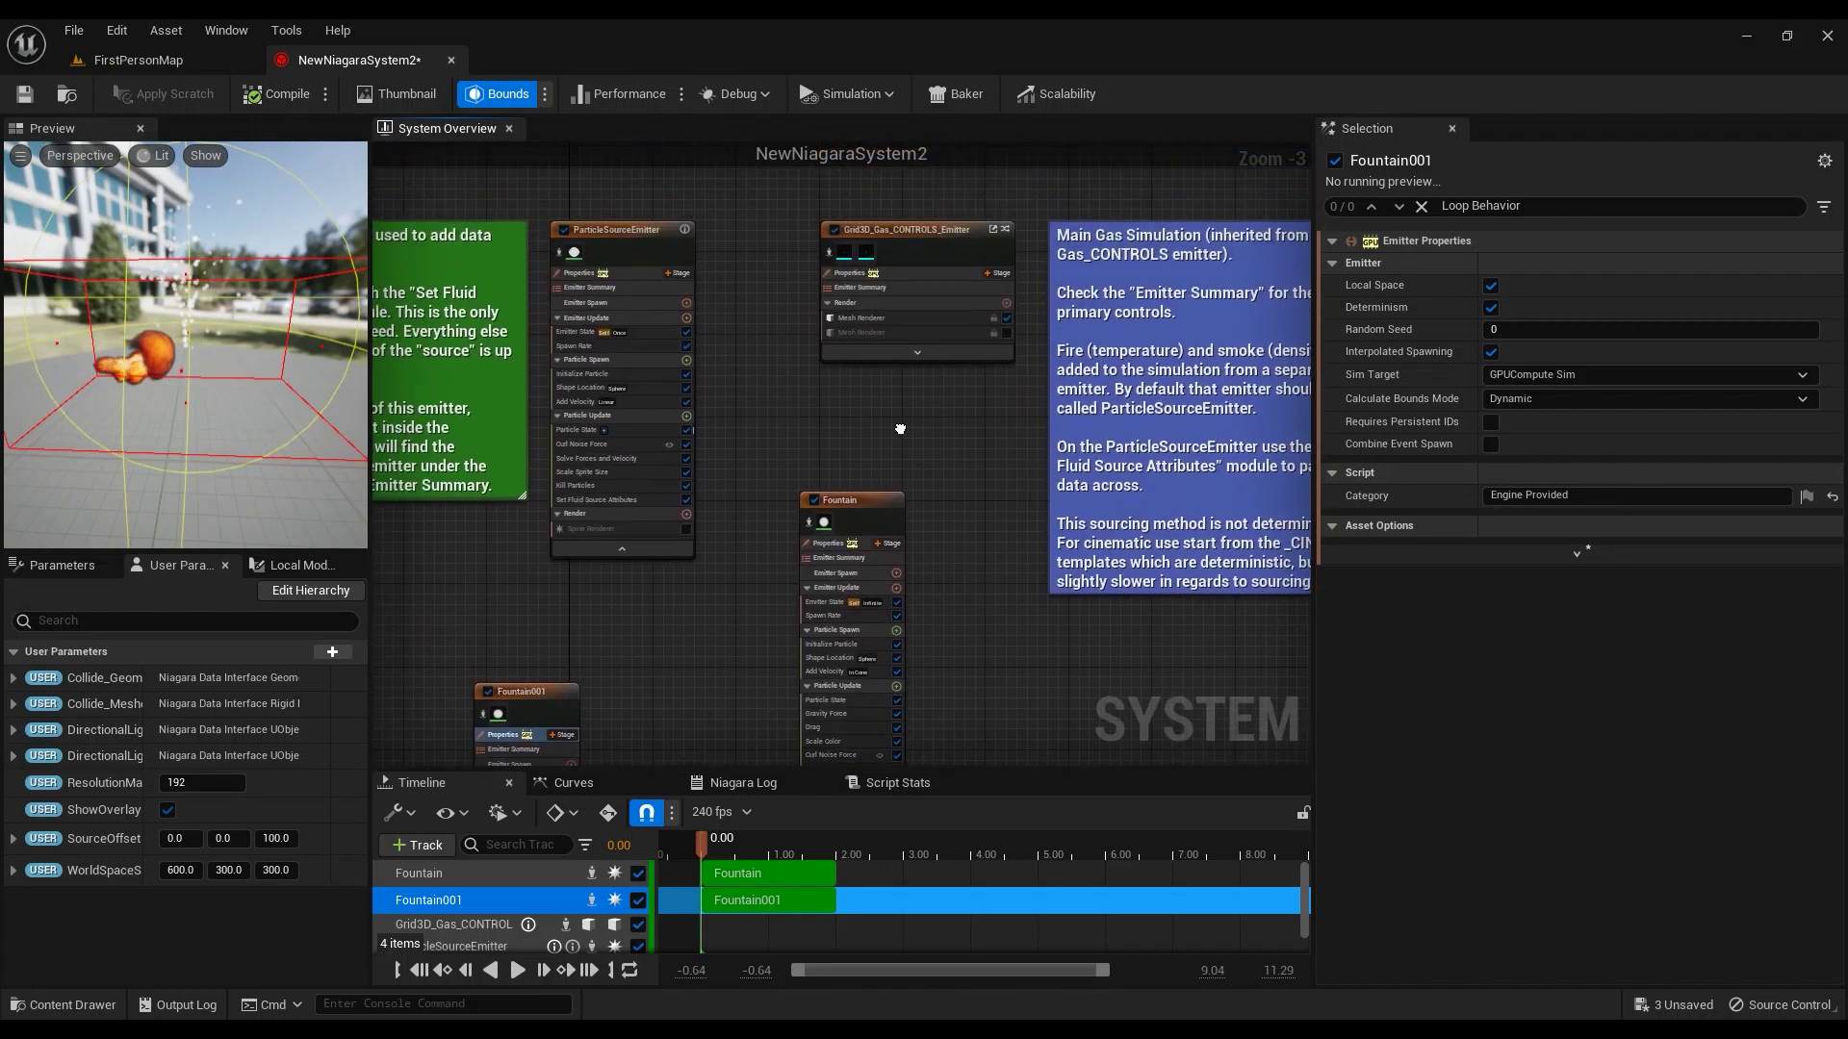
right_drag(599, 667, 774, 412)
click(718, 436)
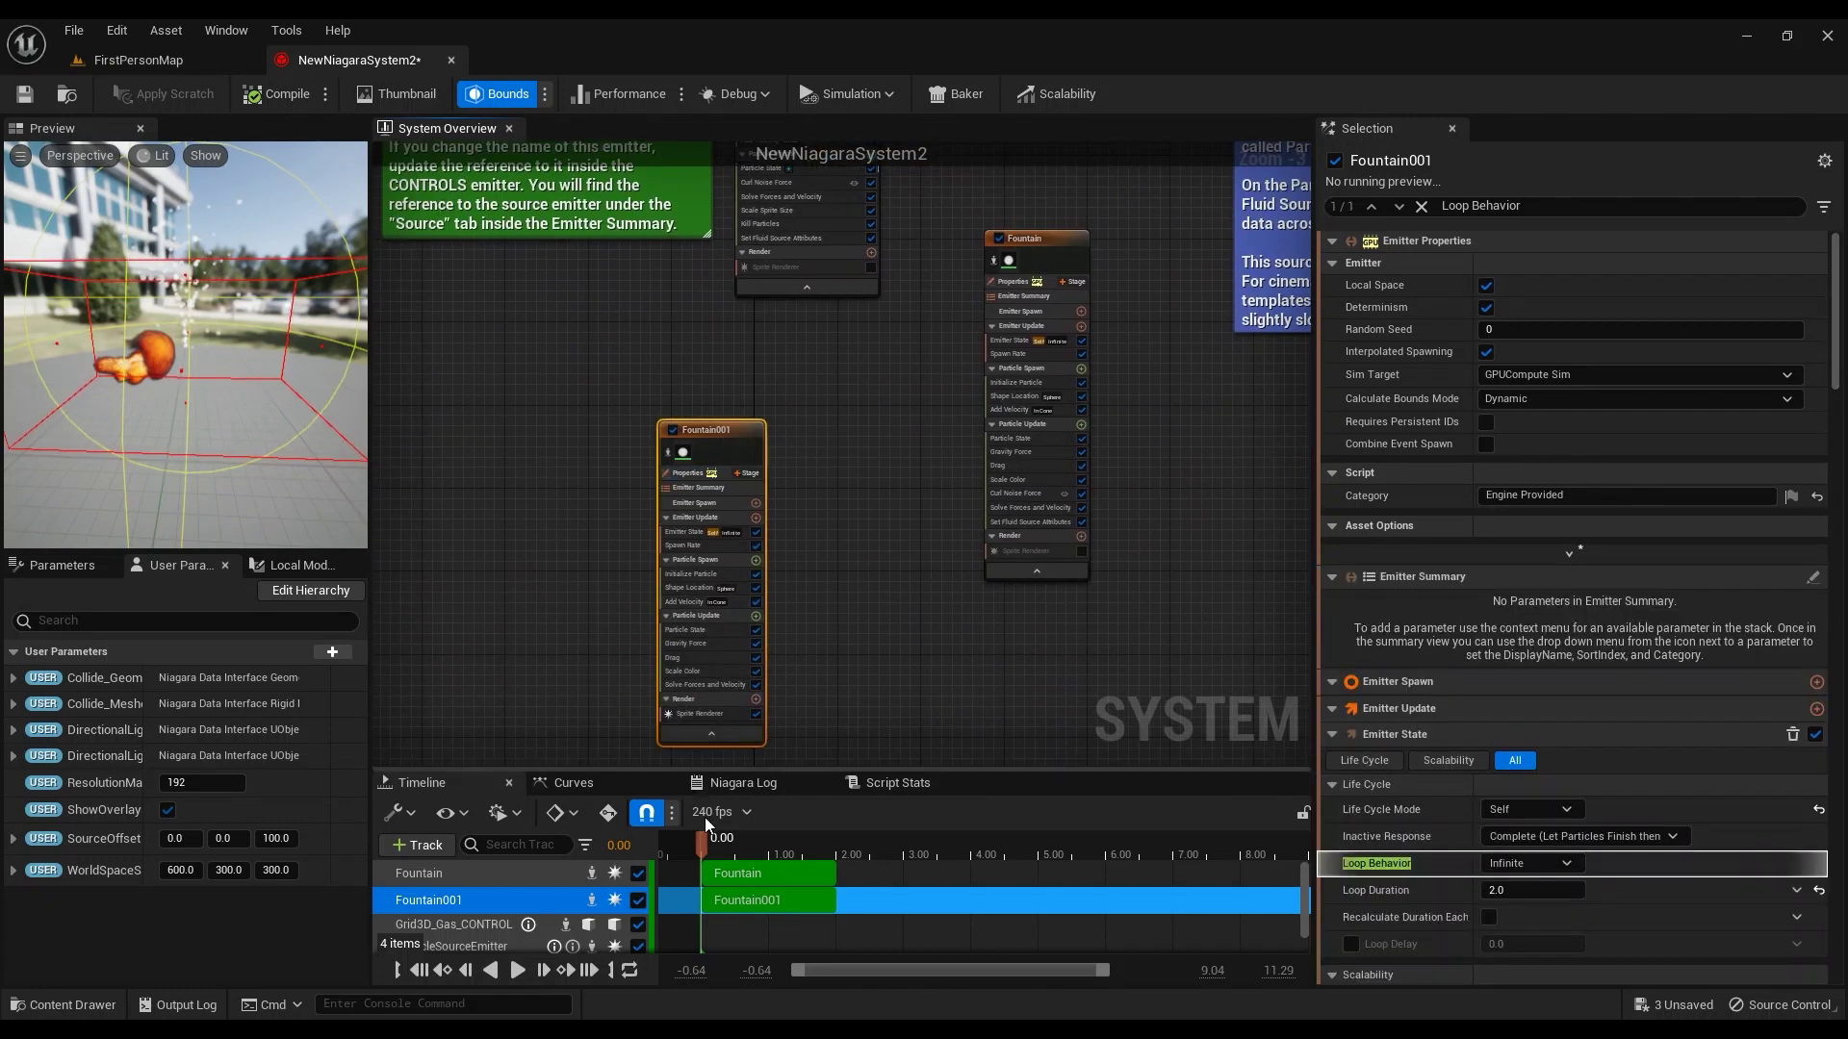
mouse_move(974, 325)
right_down()
mouse_move(847, 610)
mouse_move(953, 297)
right_up()
click(931, 252)
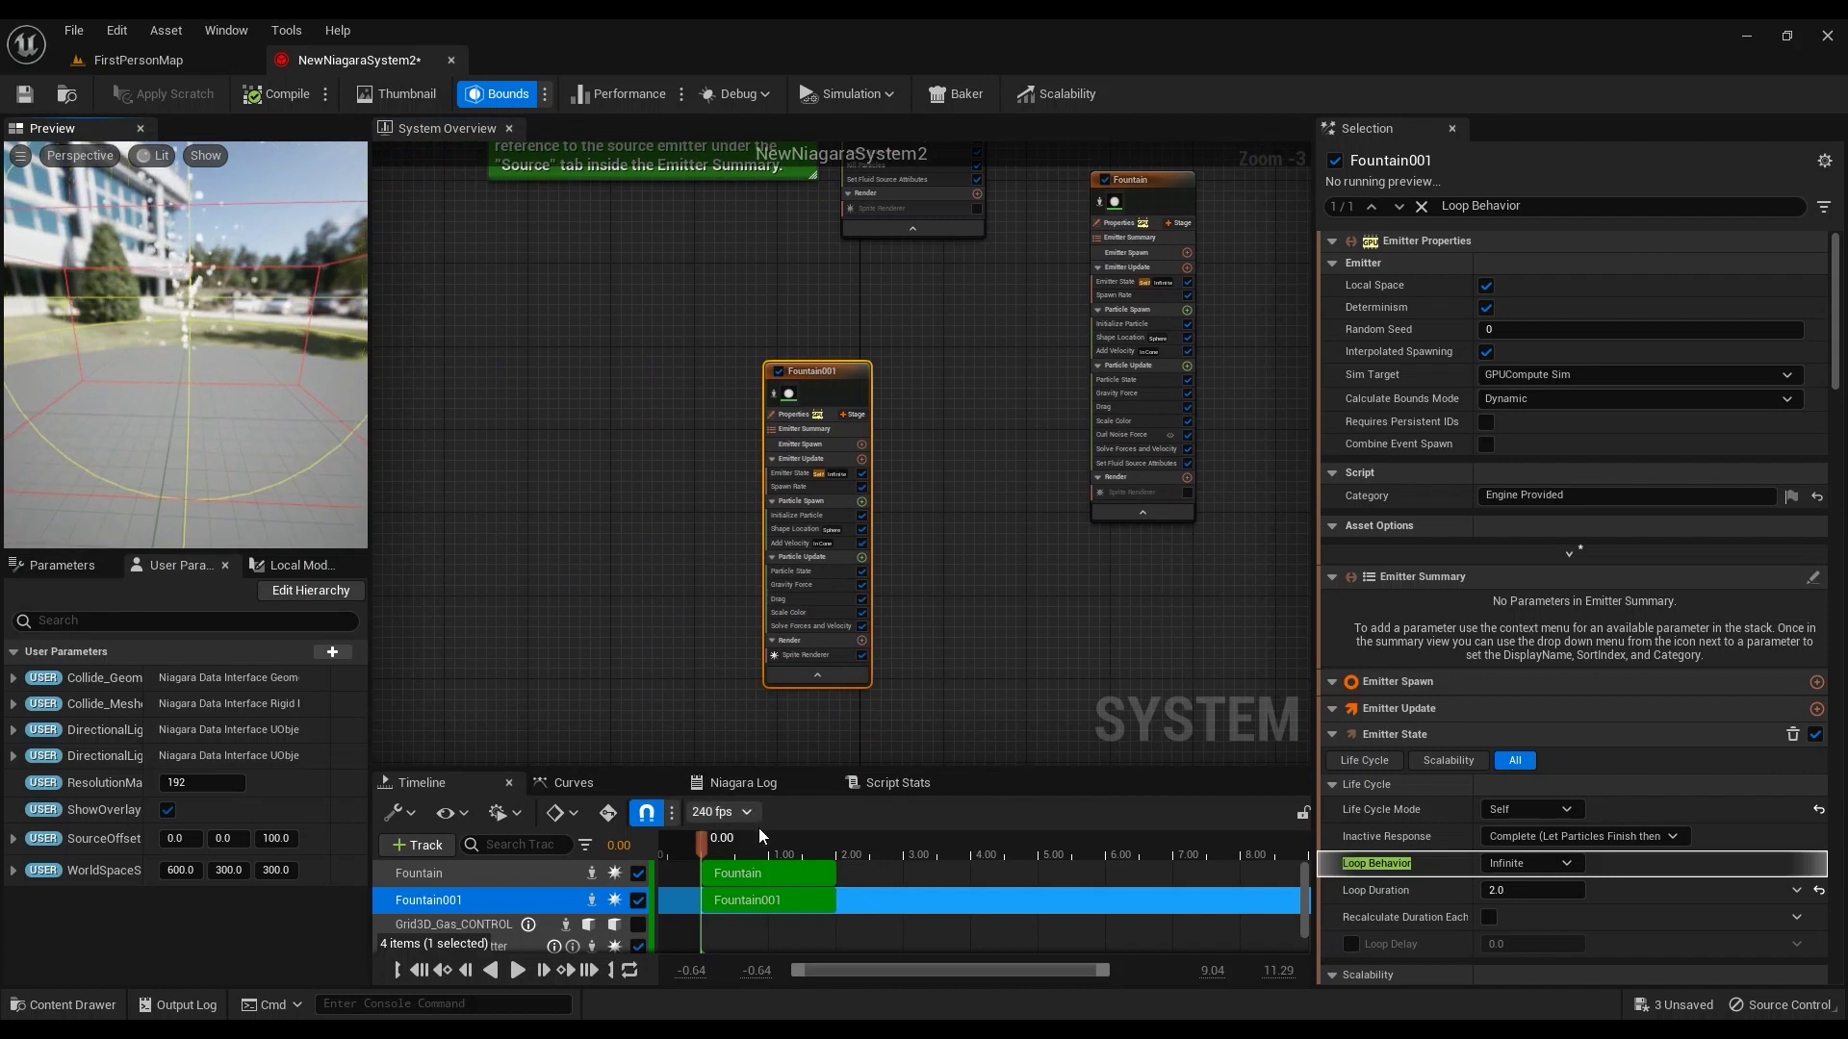
drag(731, 845, 788, 841)
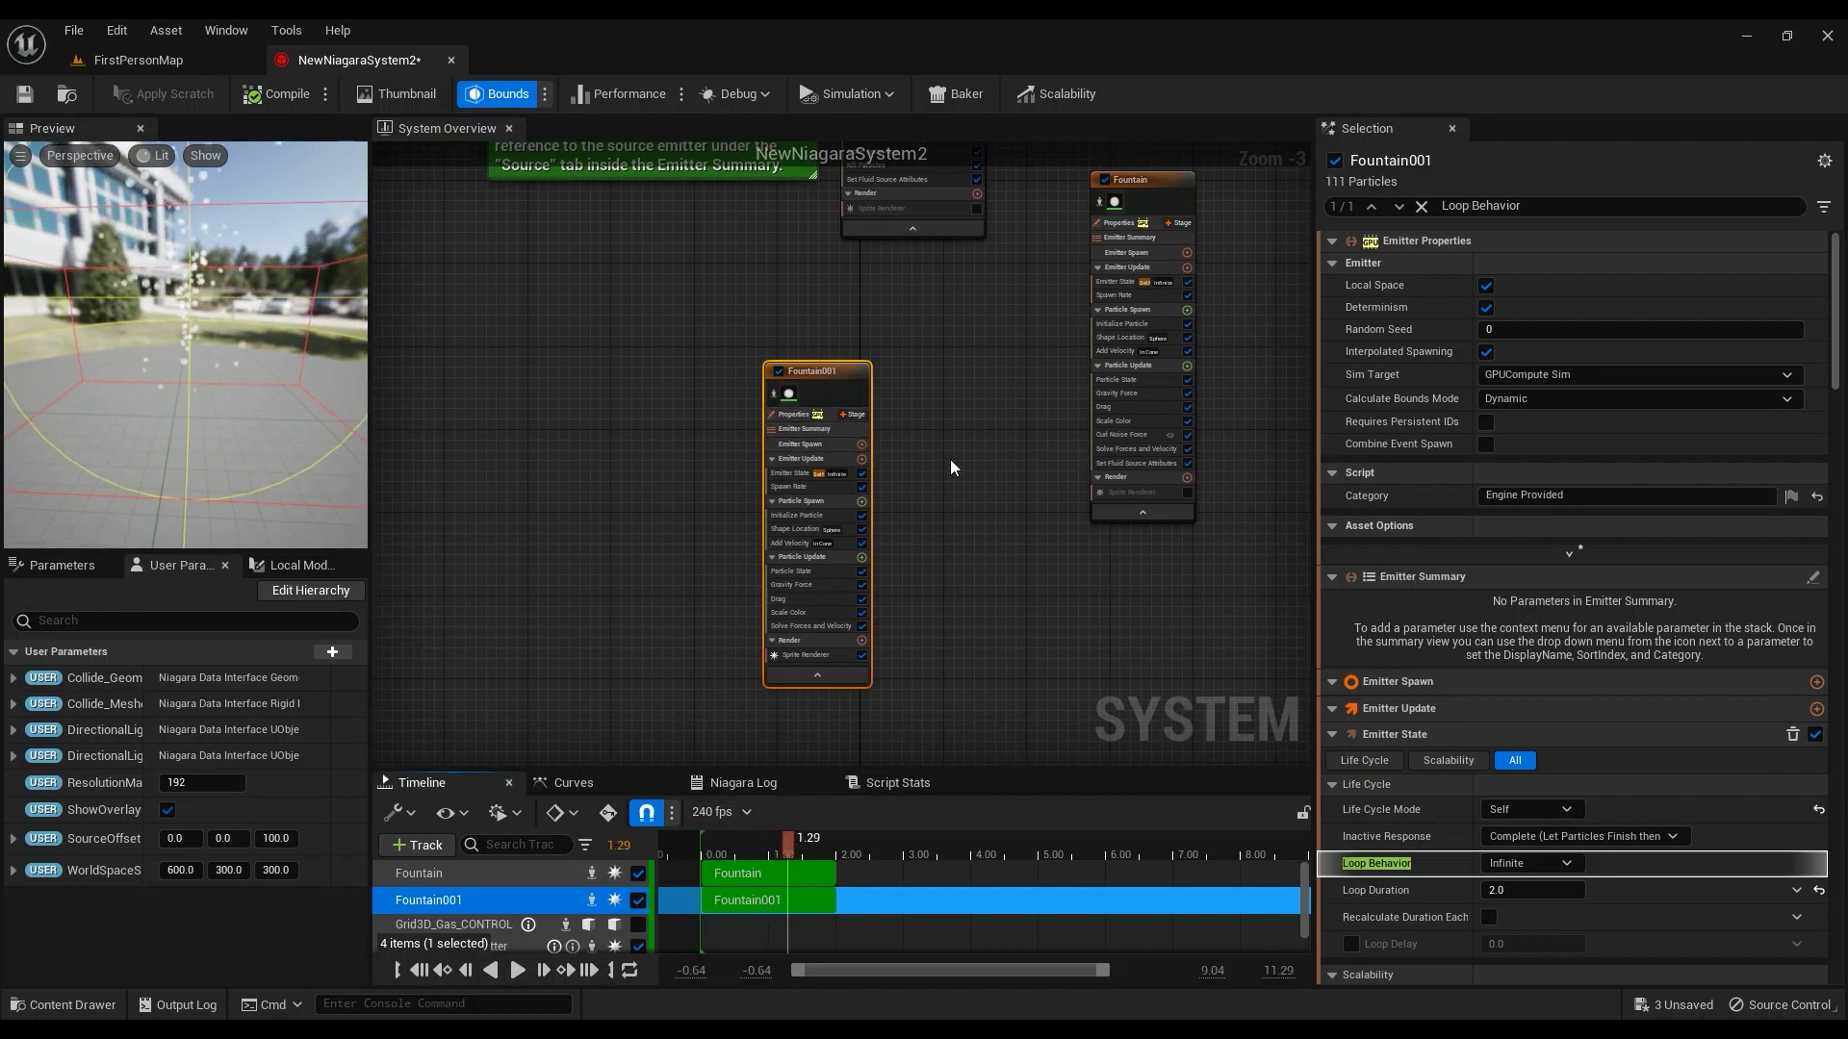
In Fountain001's Add Velocity, set speed minimum 100, maximum 250 and cone angle 200
click(817, 447)
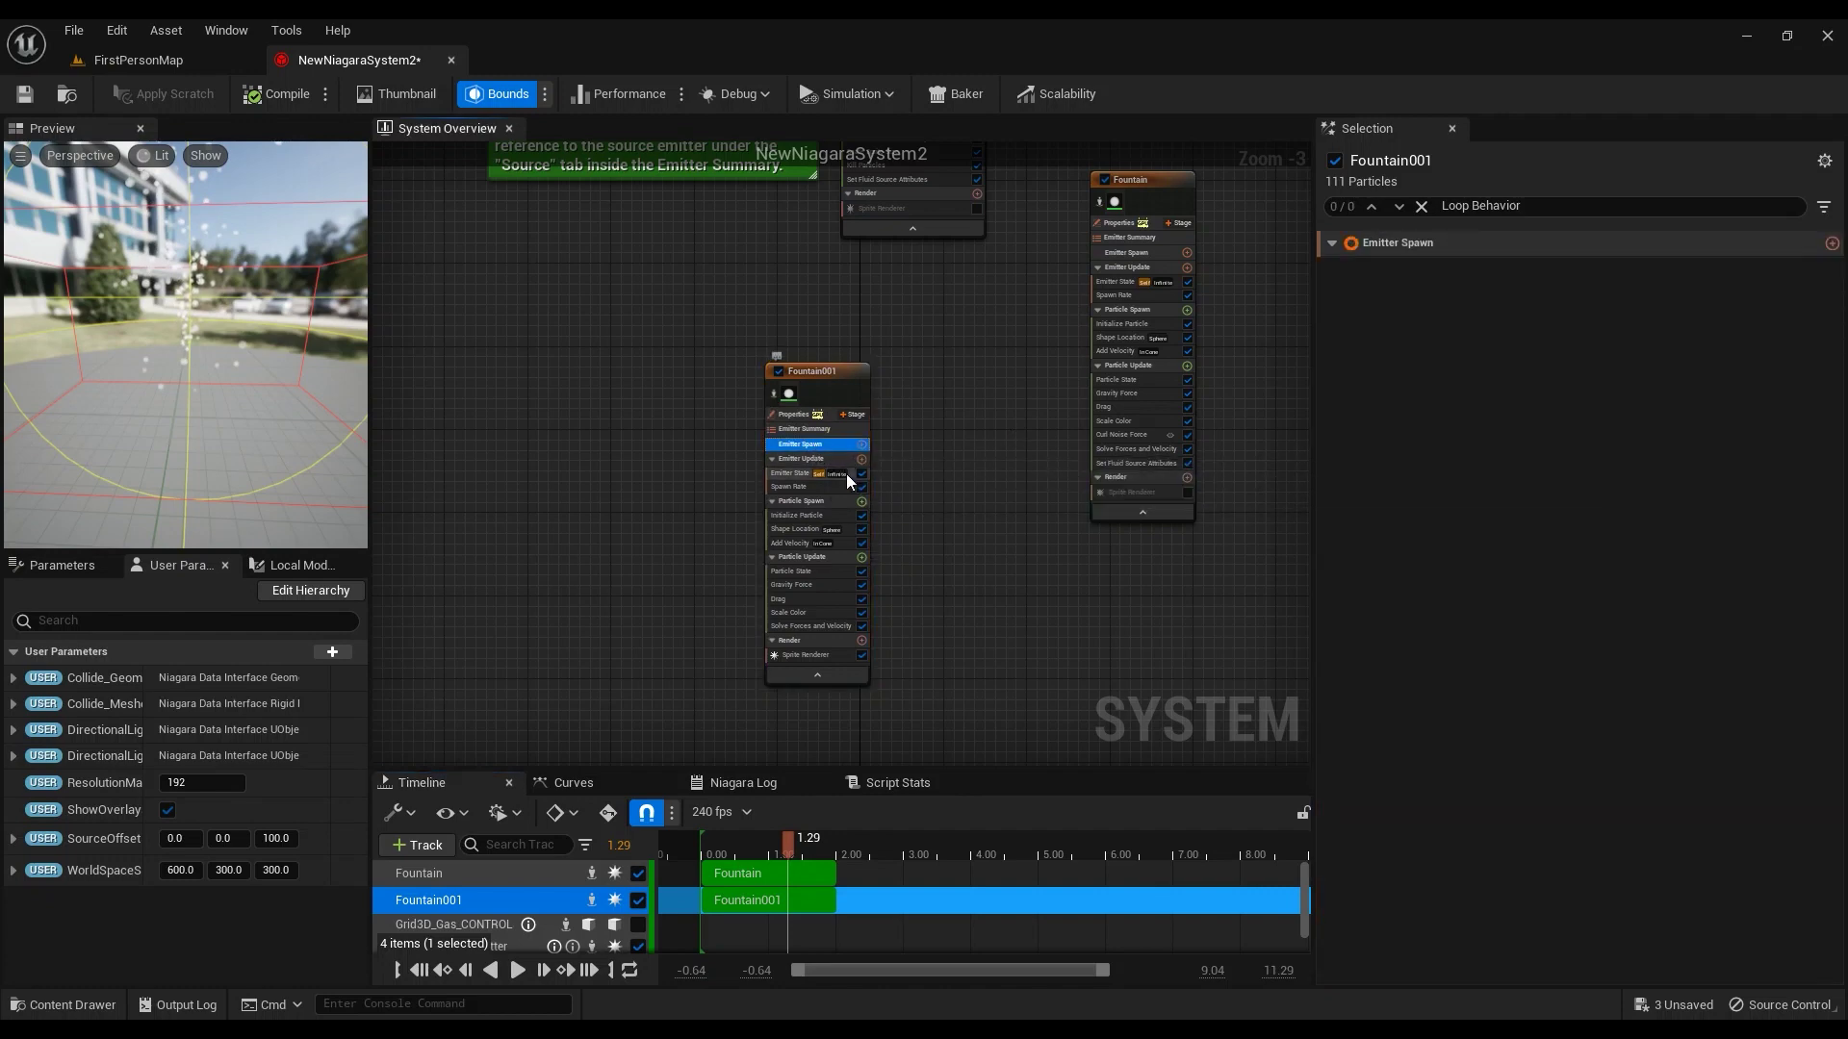
scroll(823, 510, up, 3)
click(835, 510)
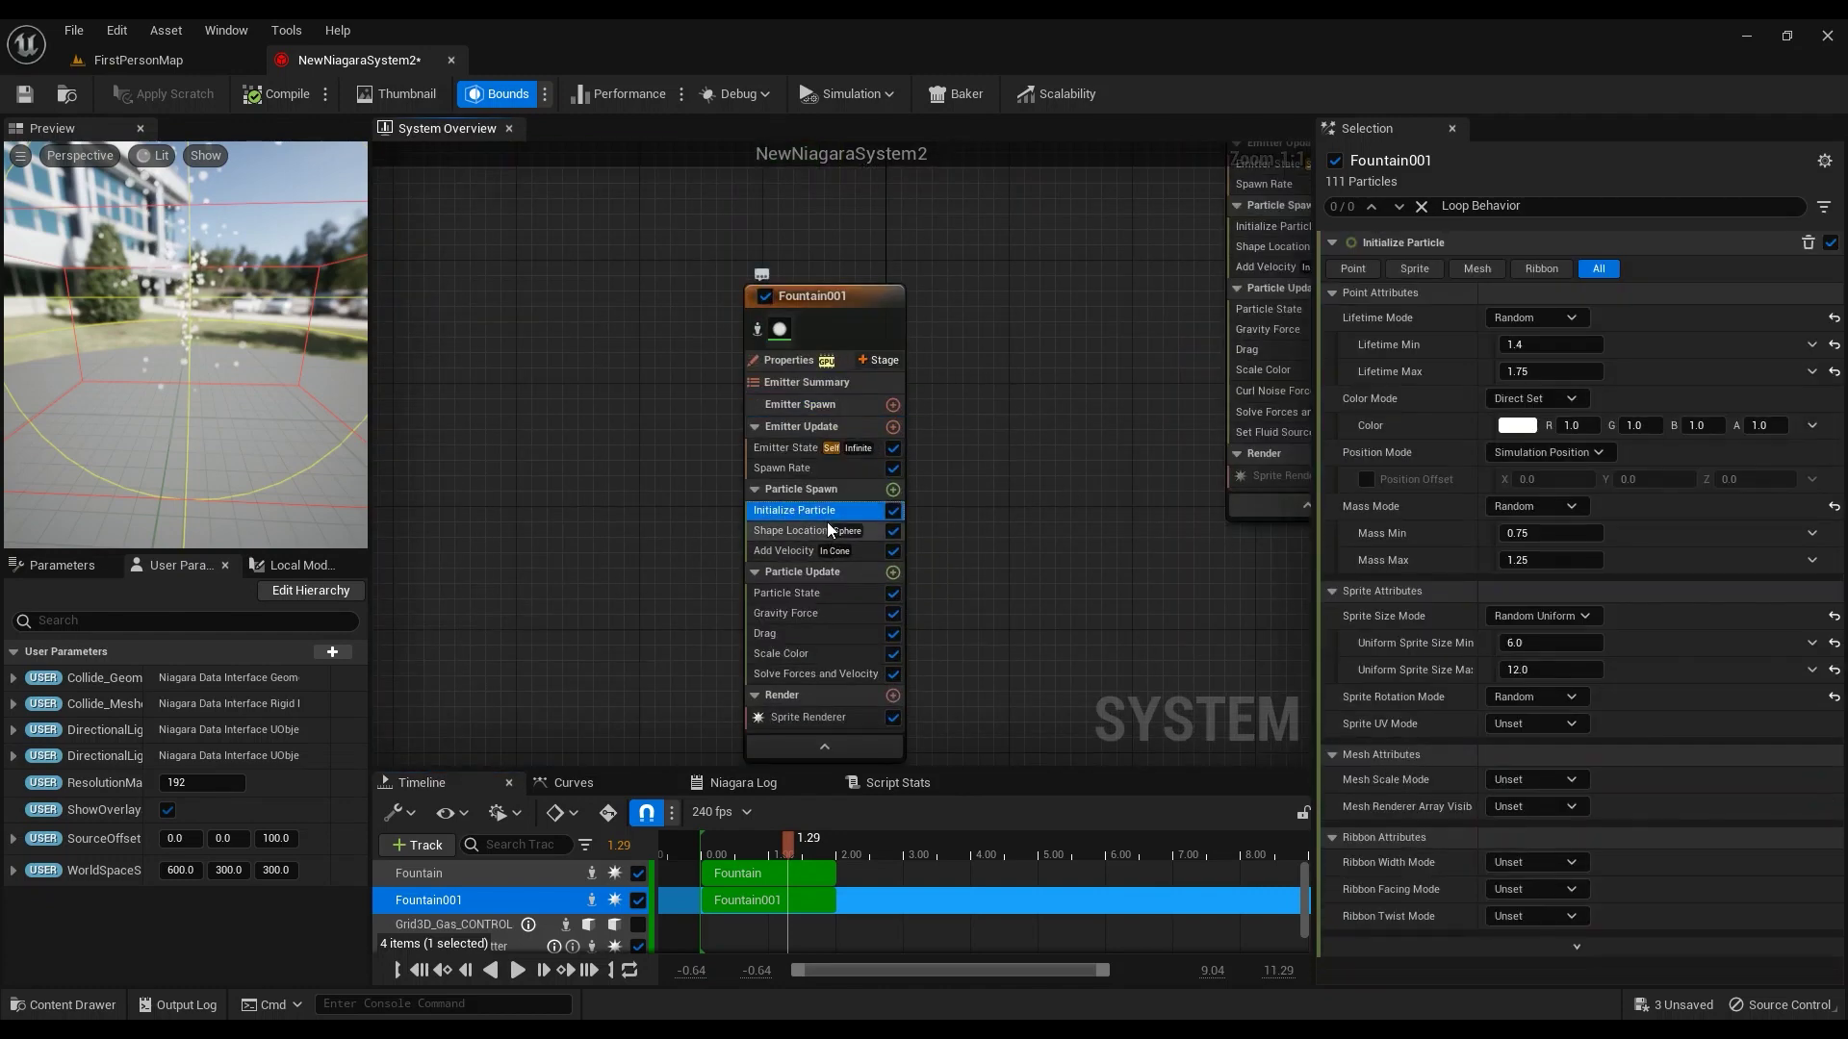
click(783, 551)
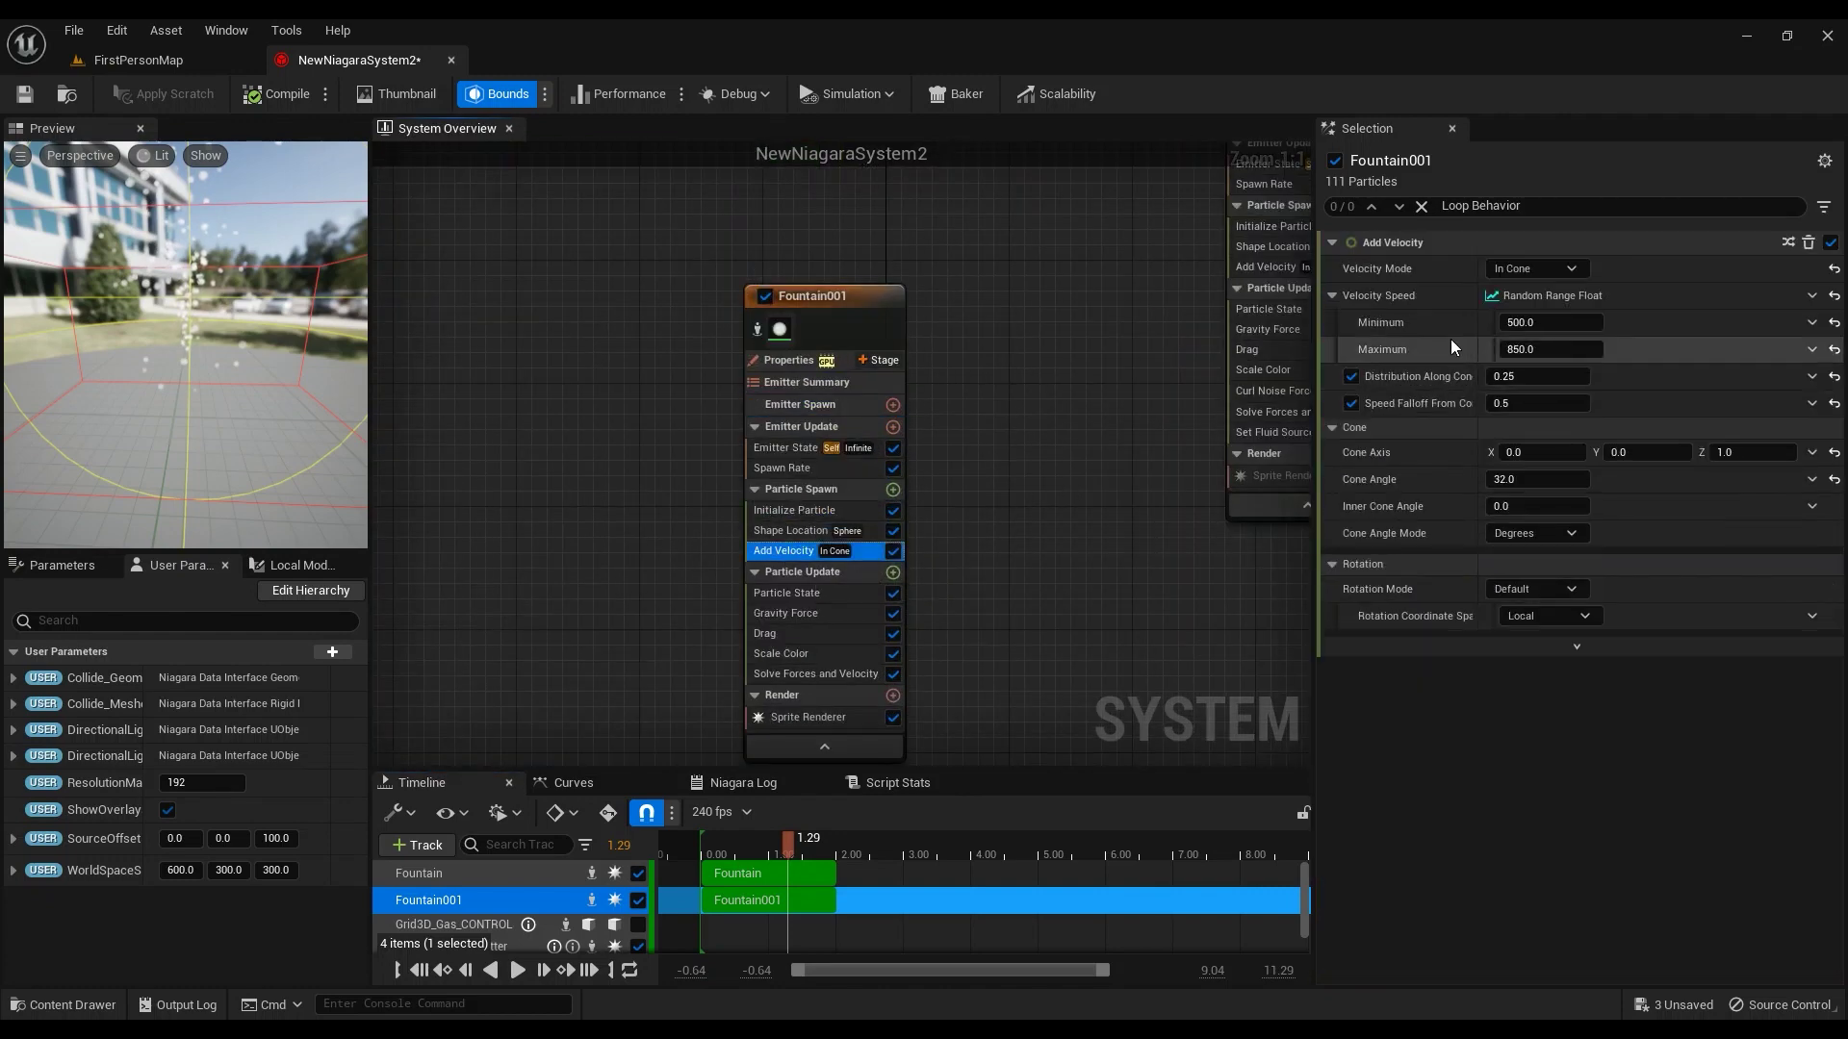
click(1535, 324)
text(100)
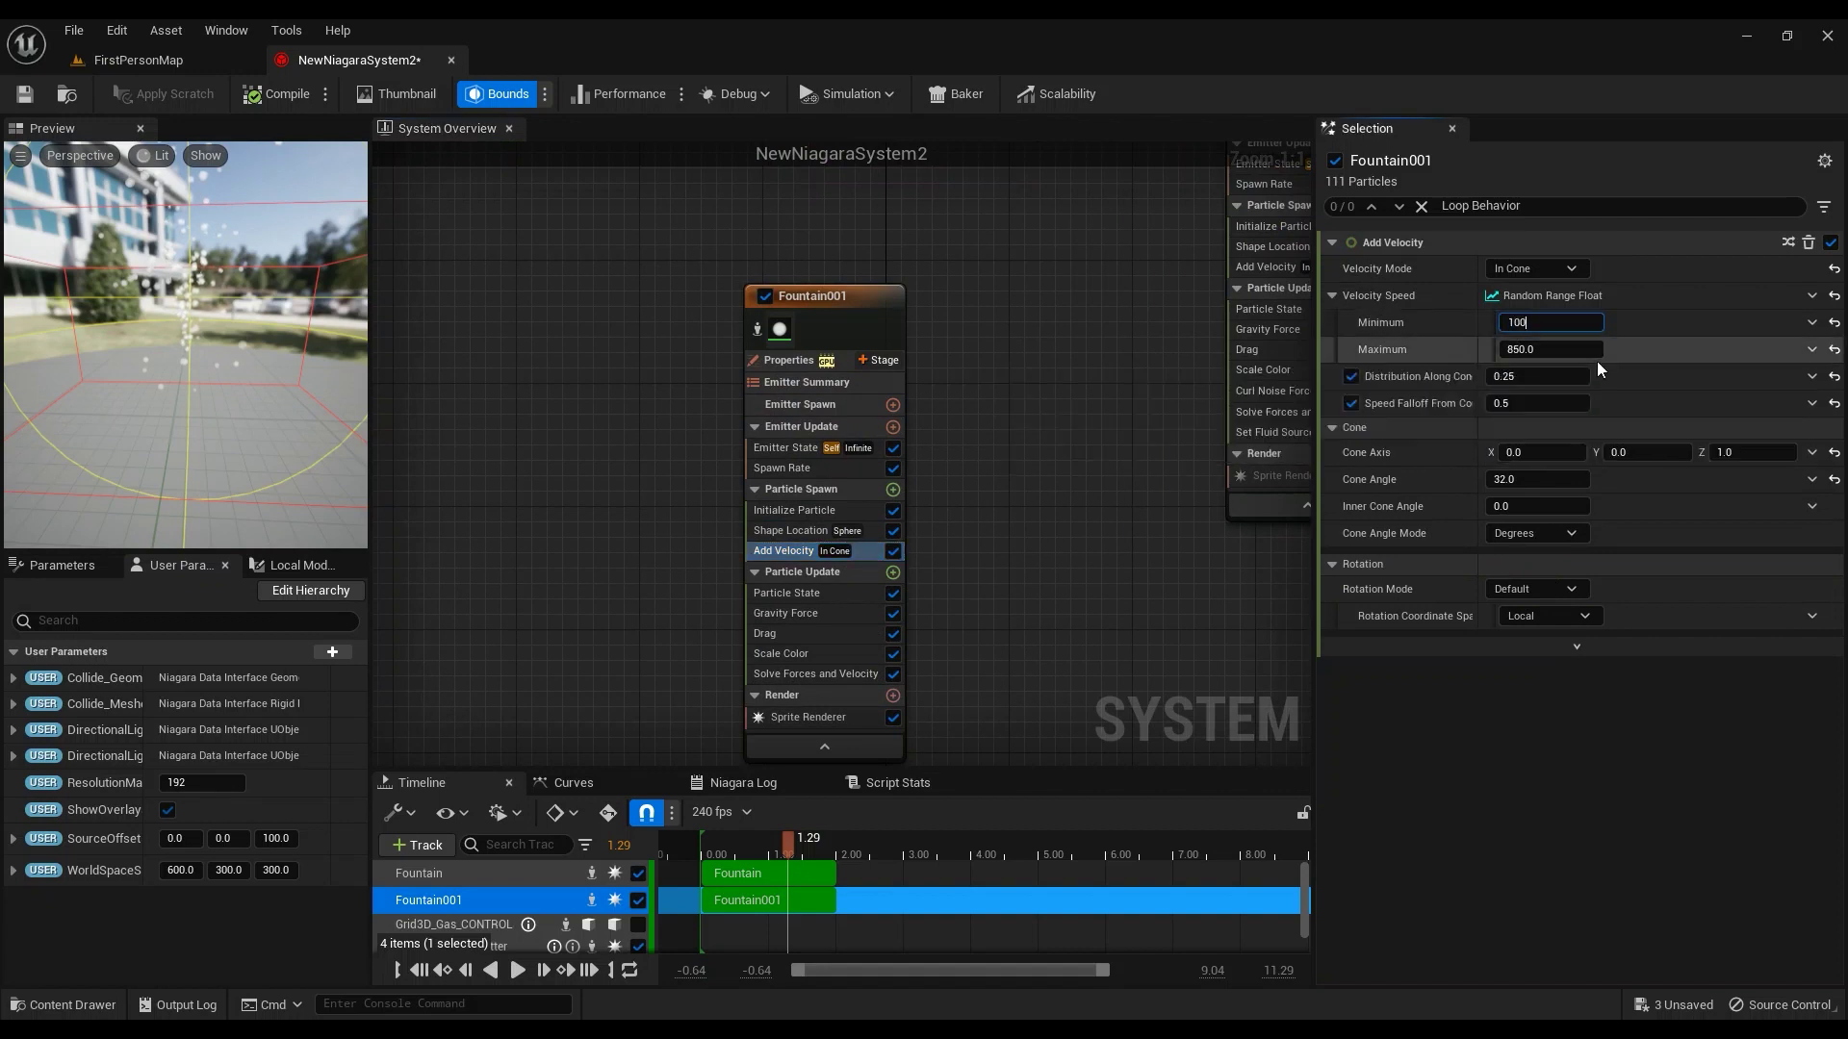
click(1561, 352)
text(250)
key(Return)
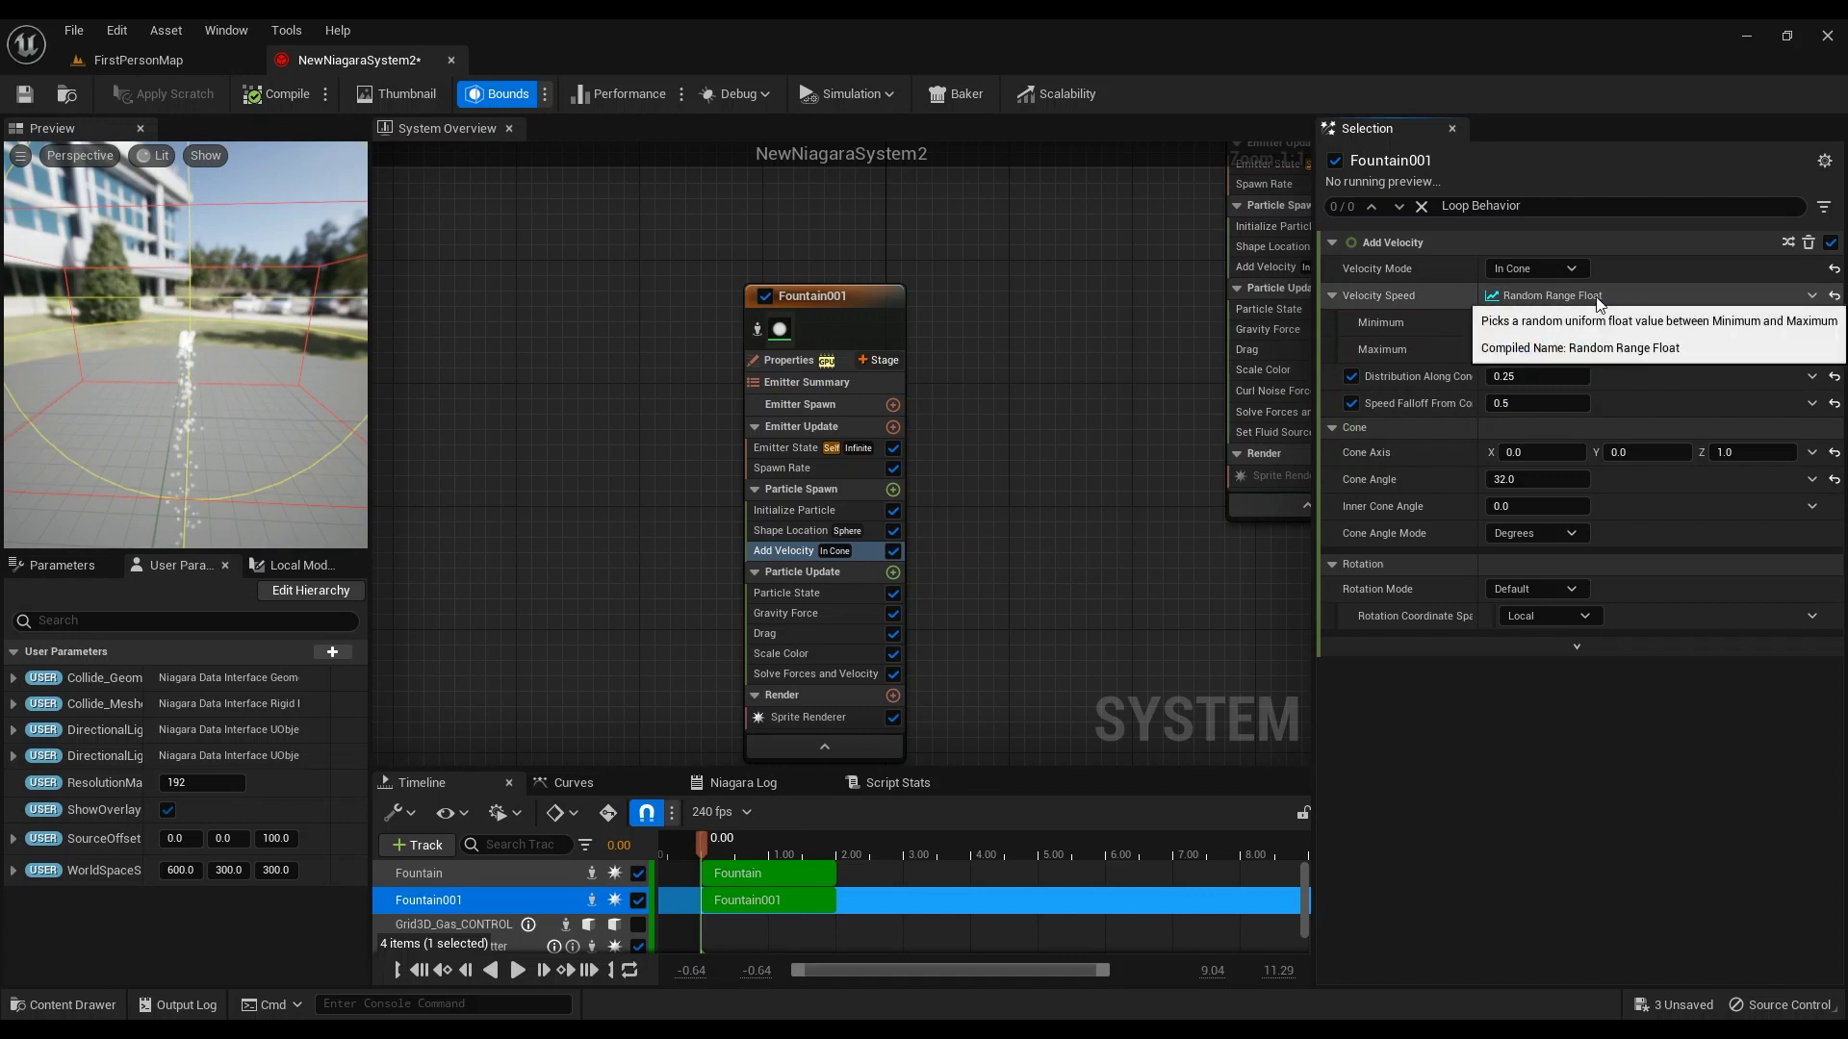
click(1538, 479)
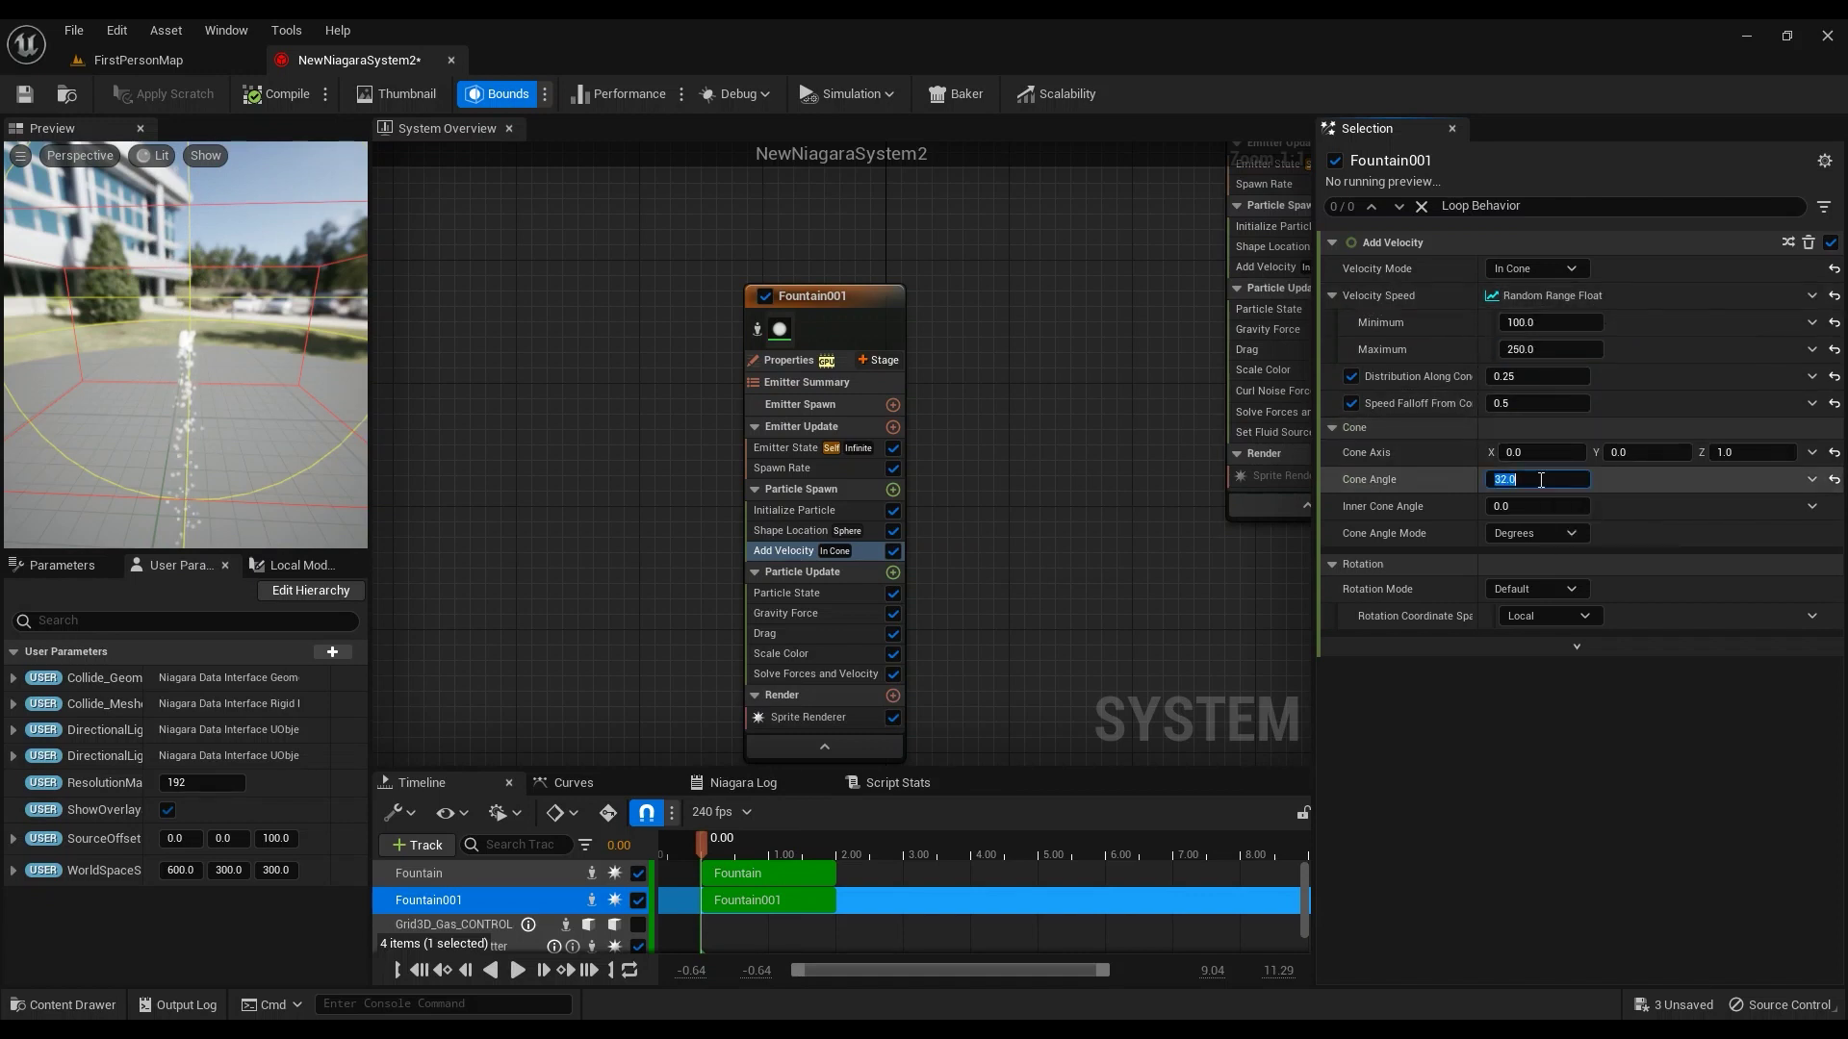
text(200)
key(Return)
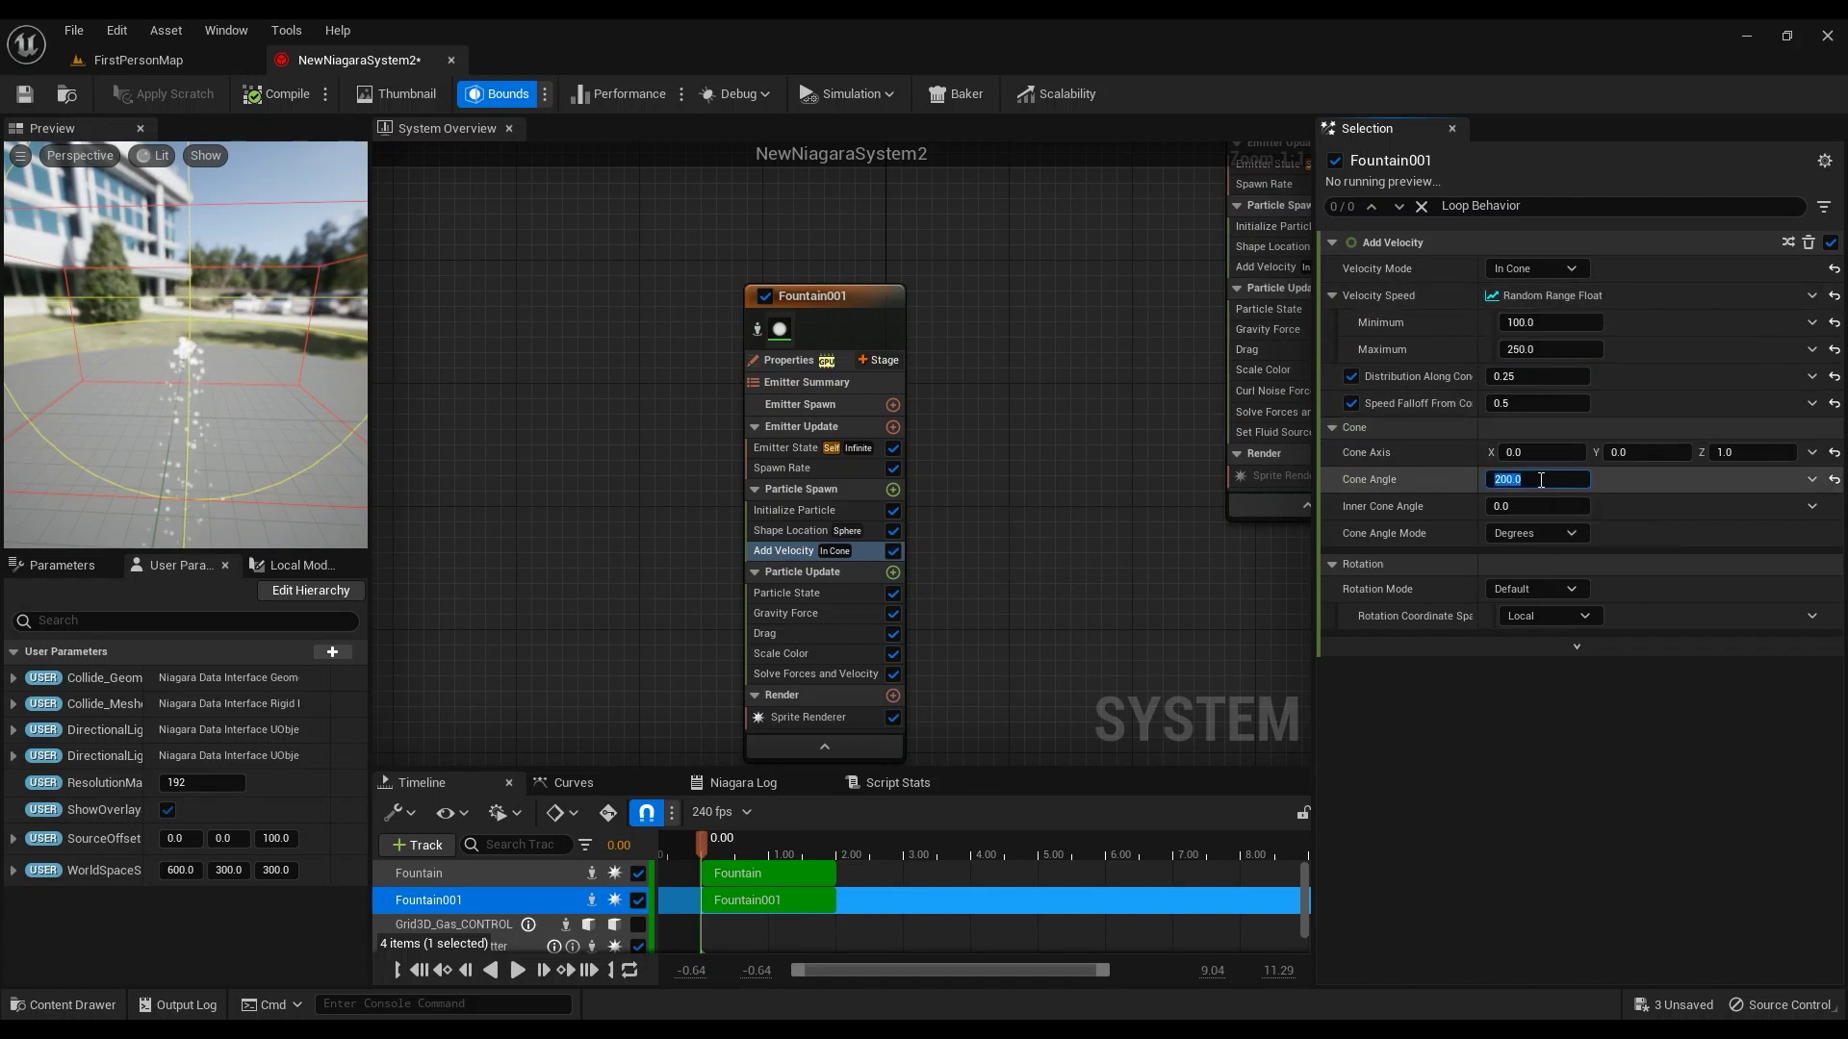
Raise the velocity speed range to 200–400 and scrub the preview to check the wider spray
click(1548, 323)
text(200)
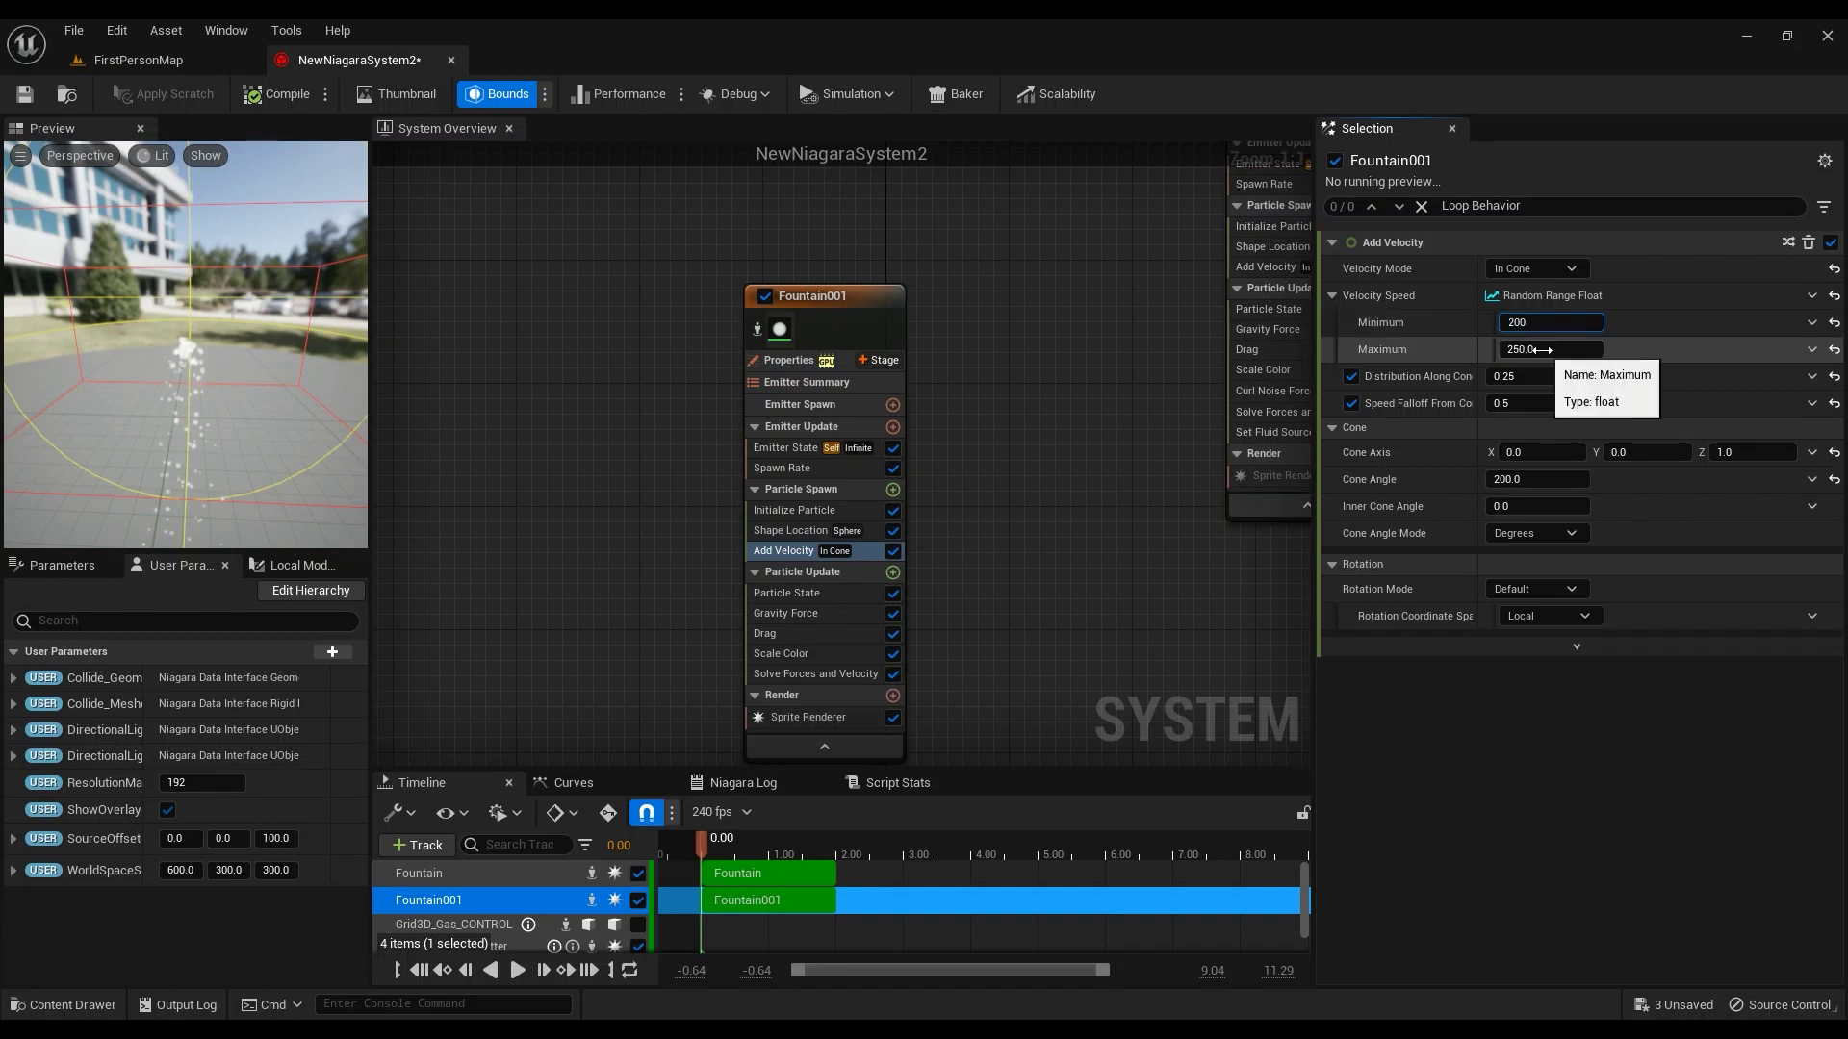
click(1544, 351)
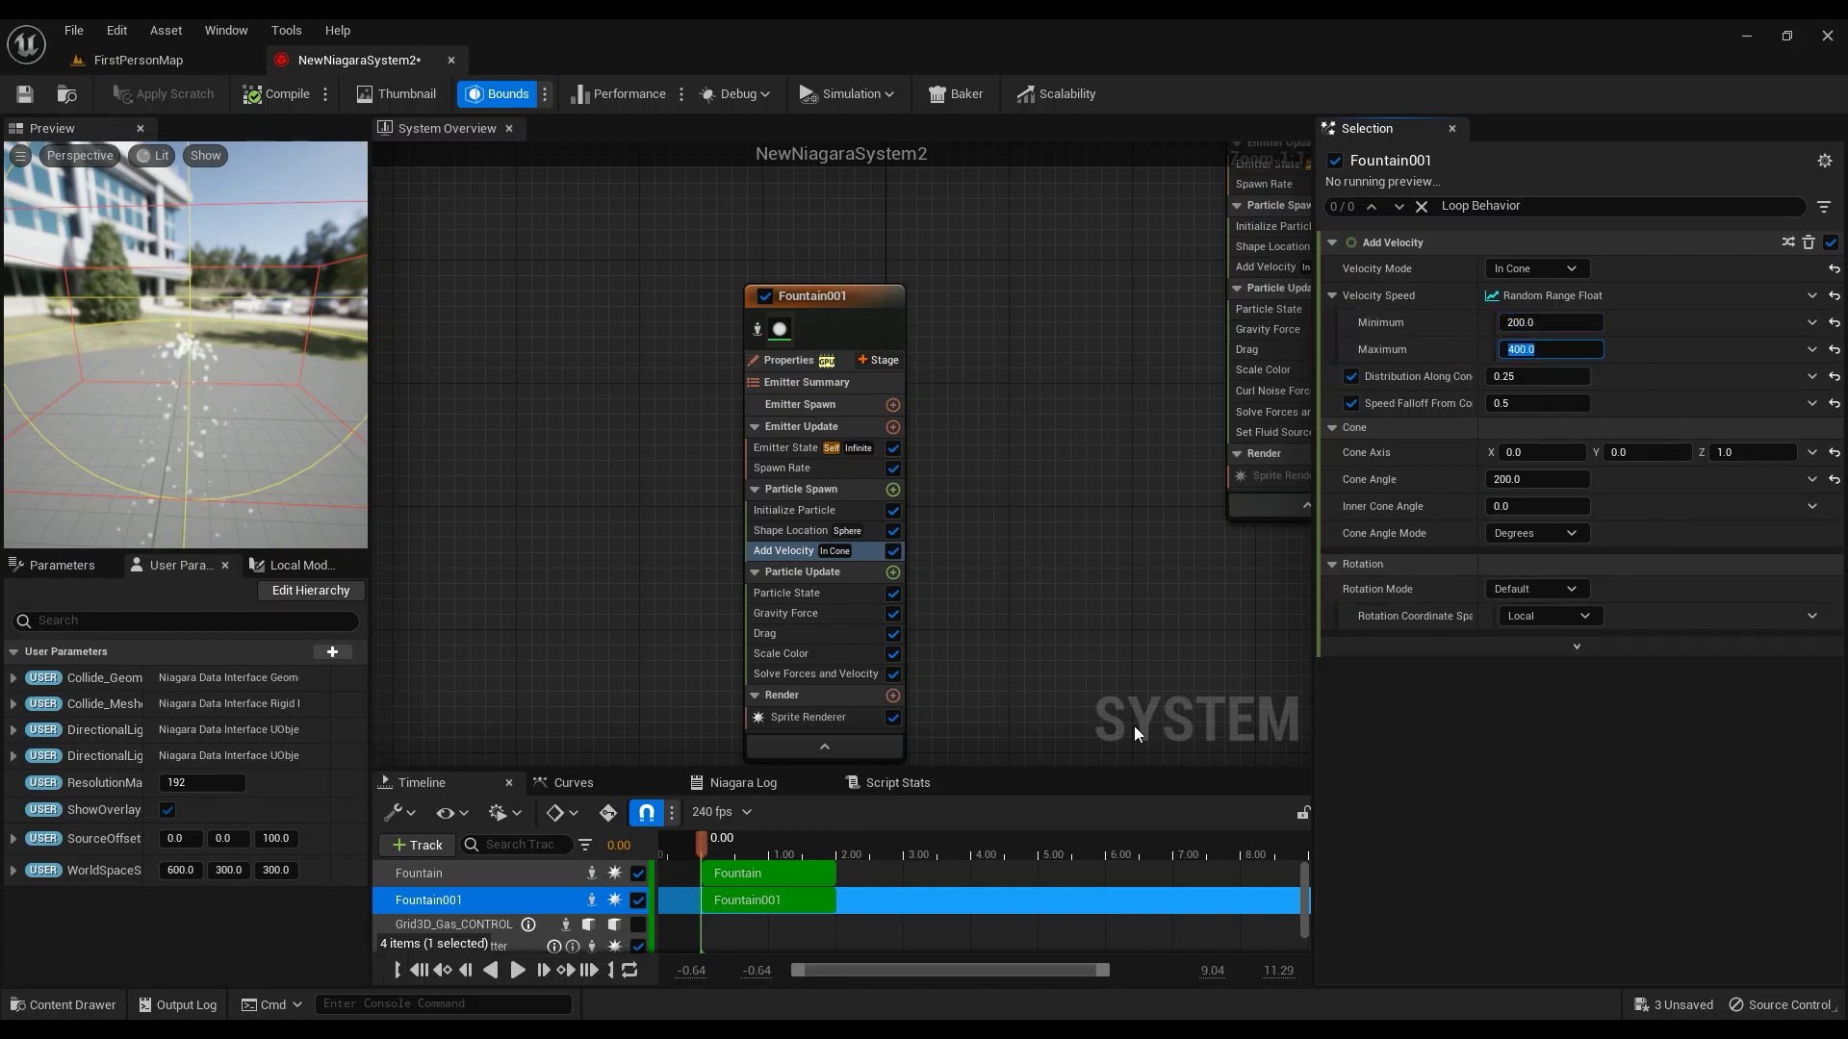
drag(723, 842, 765, 837)
right_drag(1024, 340, 961, 500)
scroll(960, 500, down, 2)
right_drag(1010, 393, 749, 724)
Re-enable Grid3D_Gas_CONTROLS_Emitter and show all its Emitter Summary settings
click(886, 292)
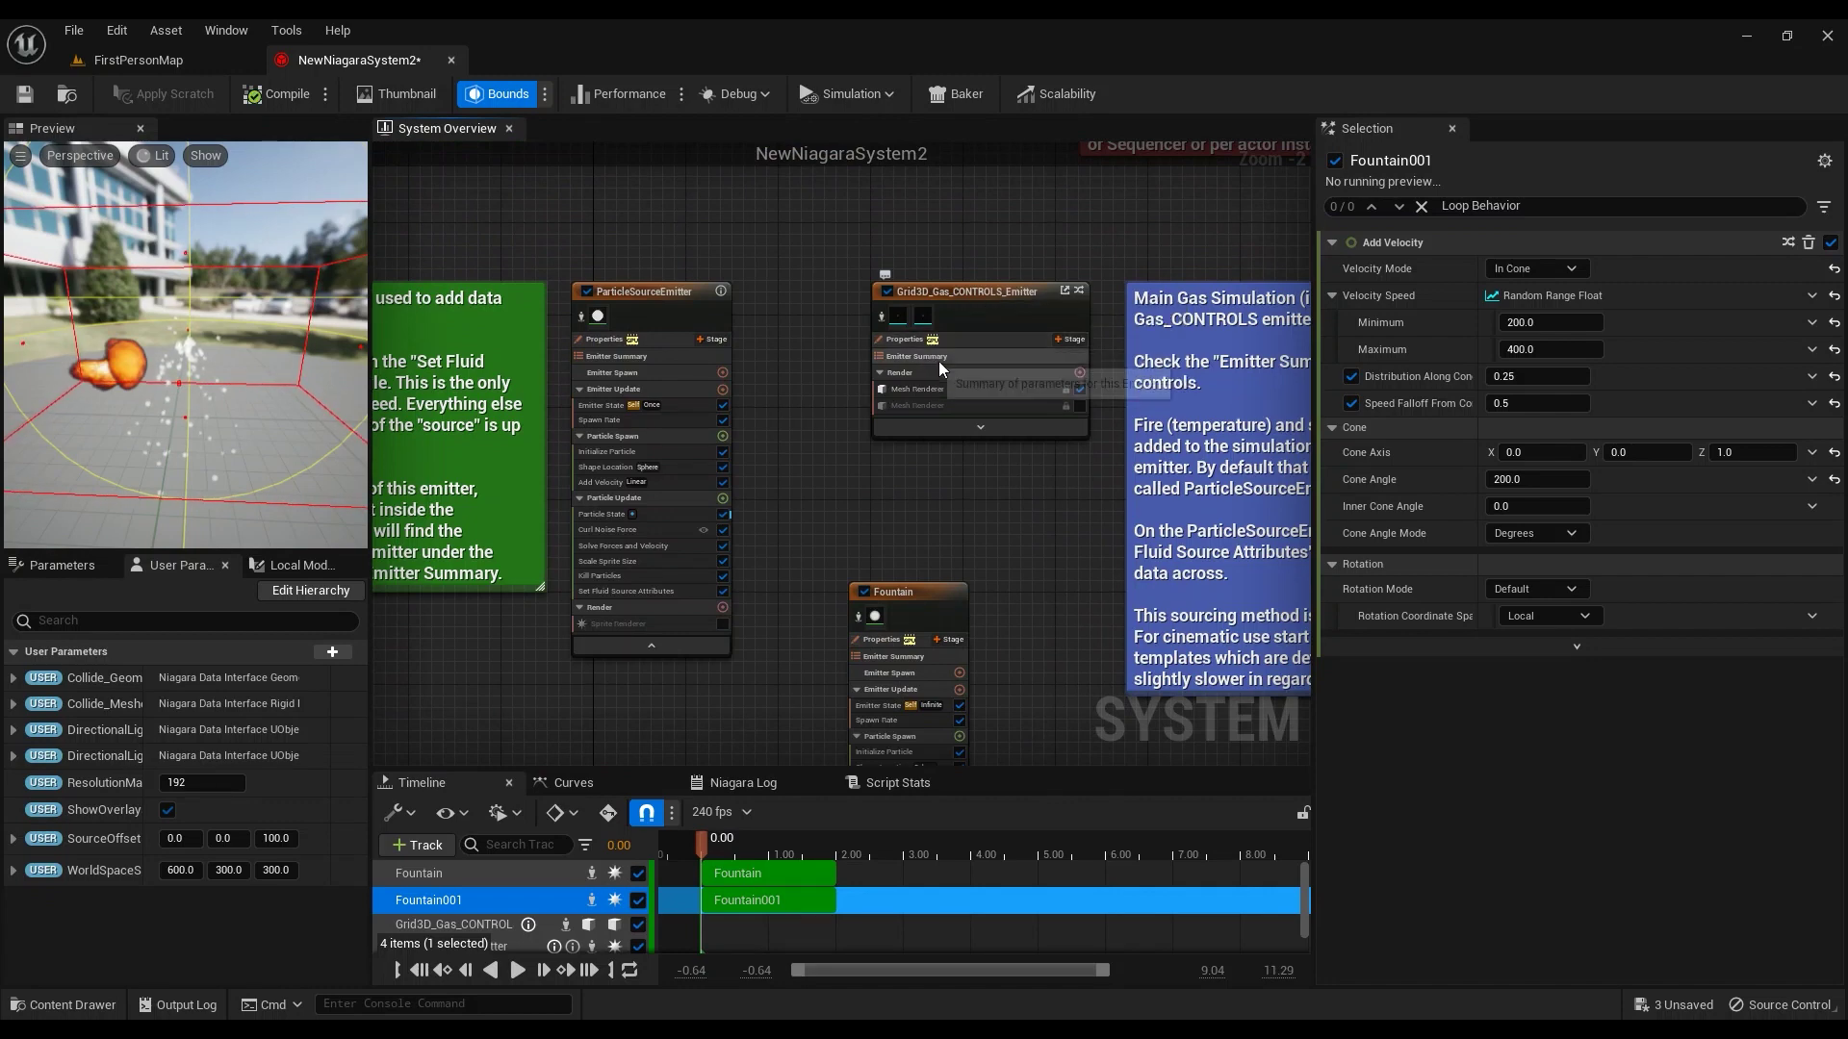
click(945, 366)
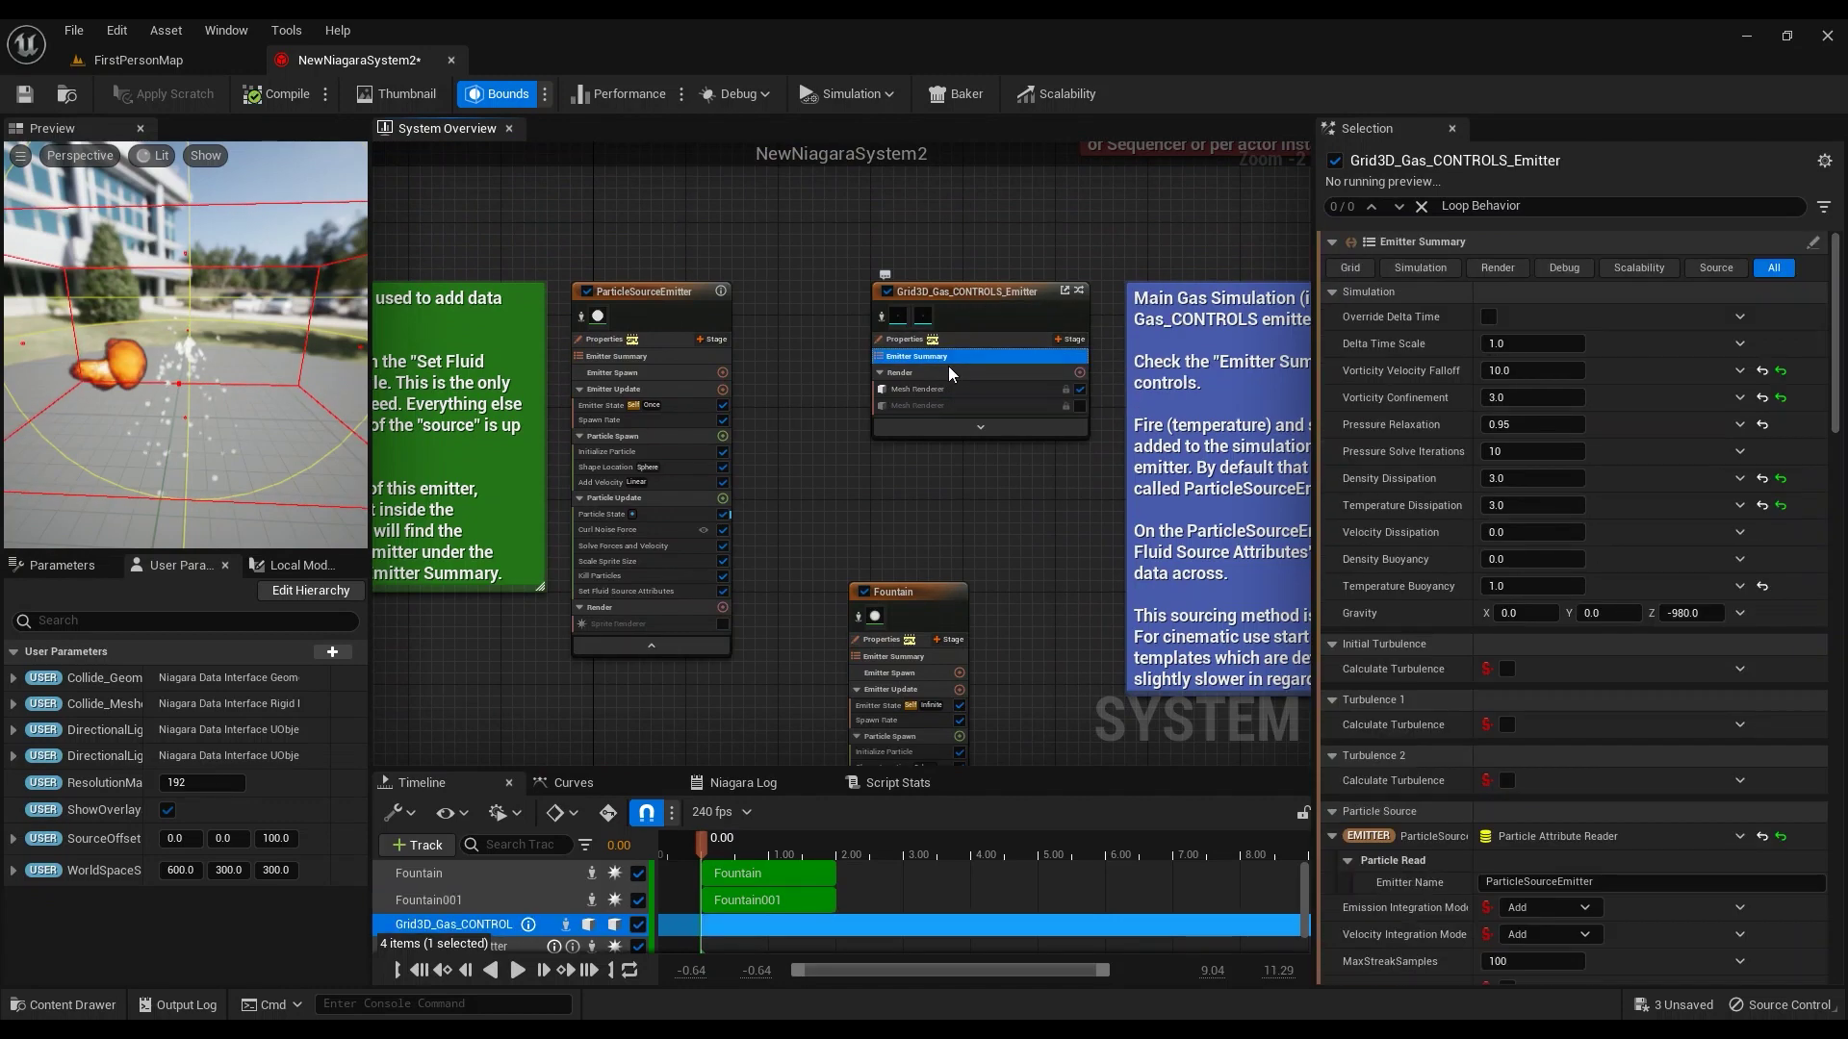
click(1714, 268)
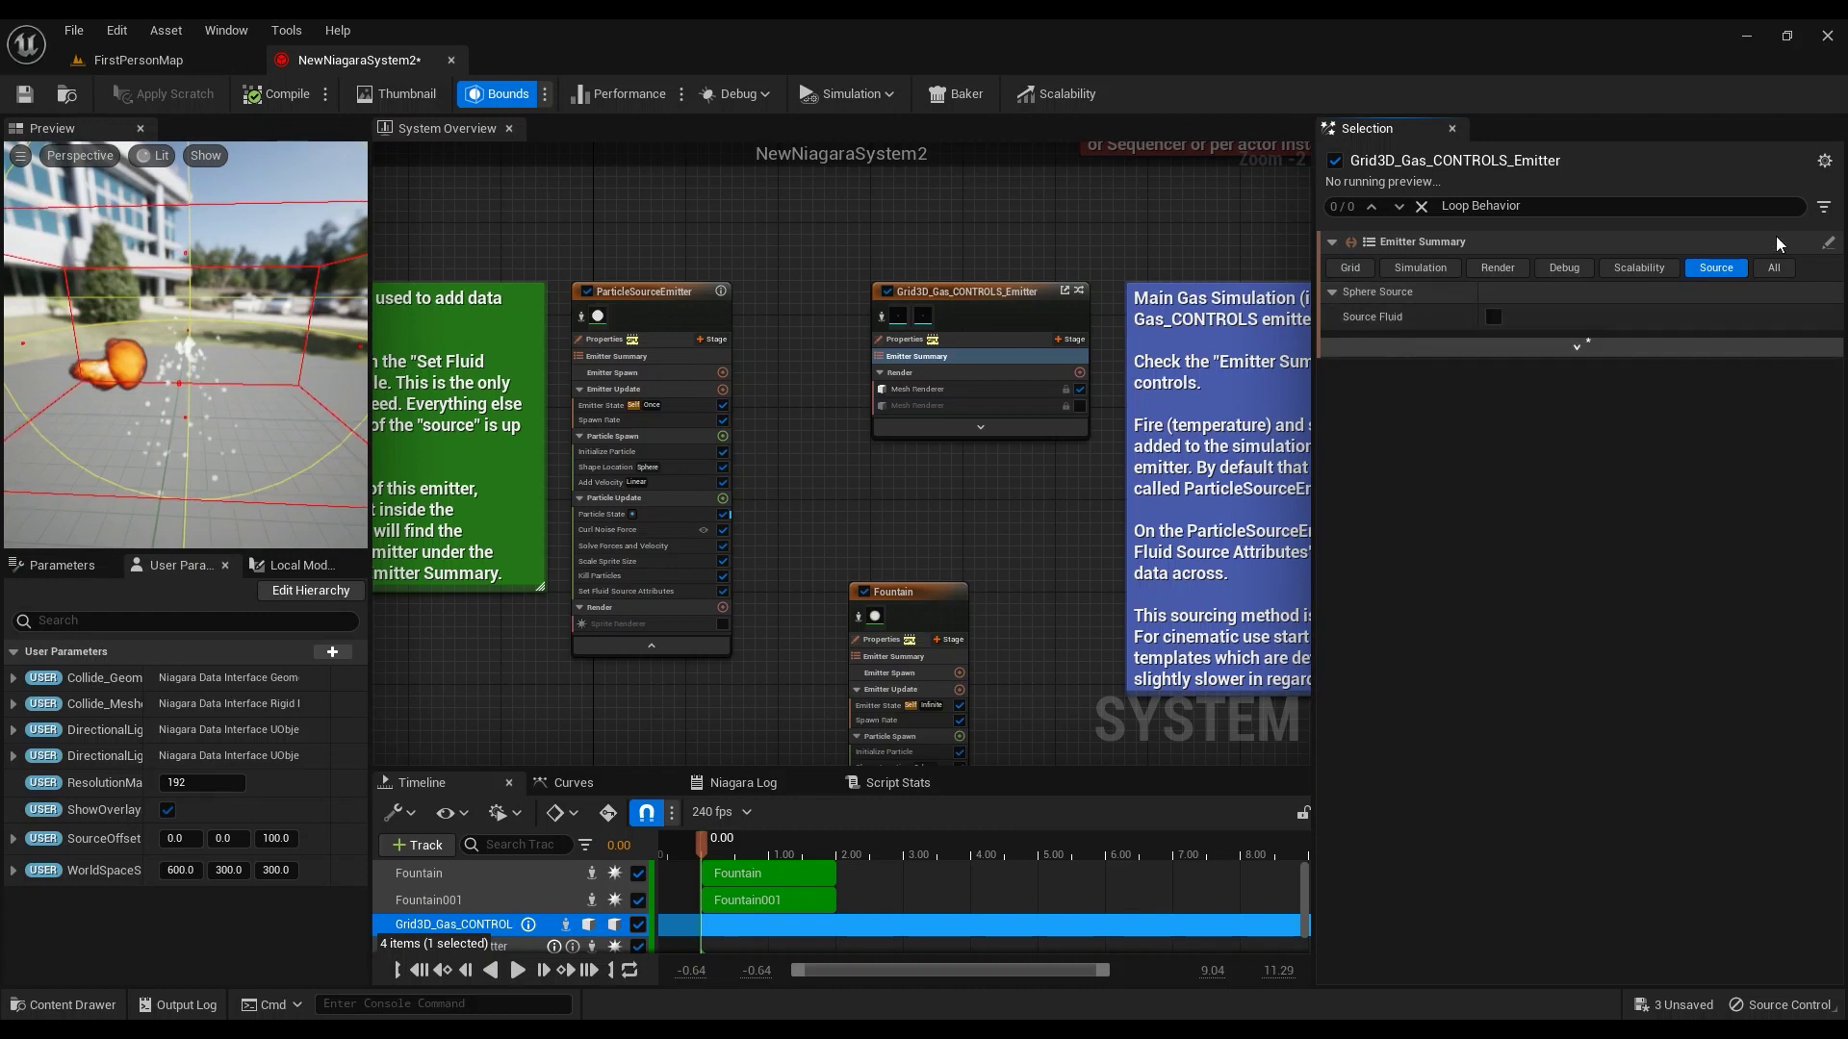
click(1774, 267)
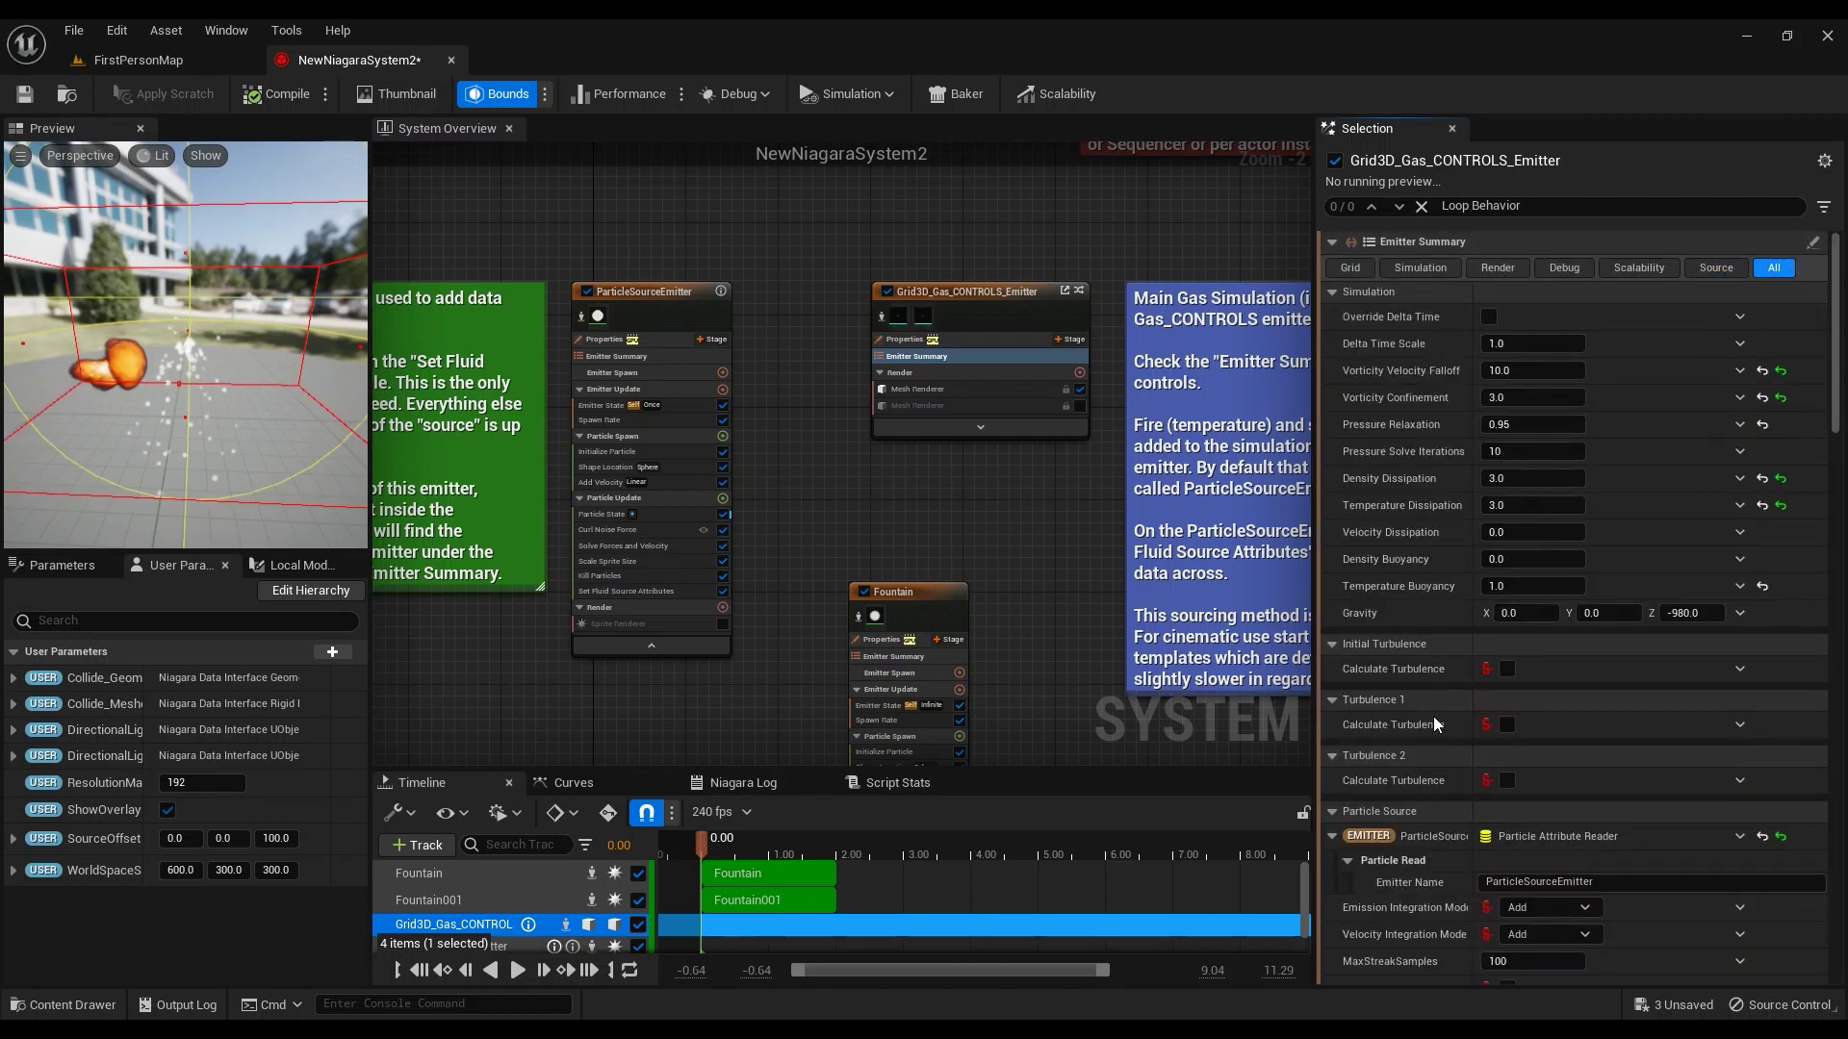
Change the Particle Source Emitter Name to Fountain001
scroll(1433, 718, down, 4)
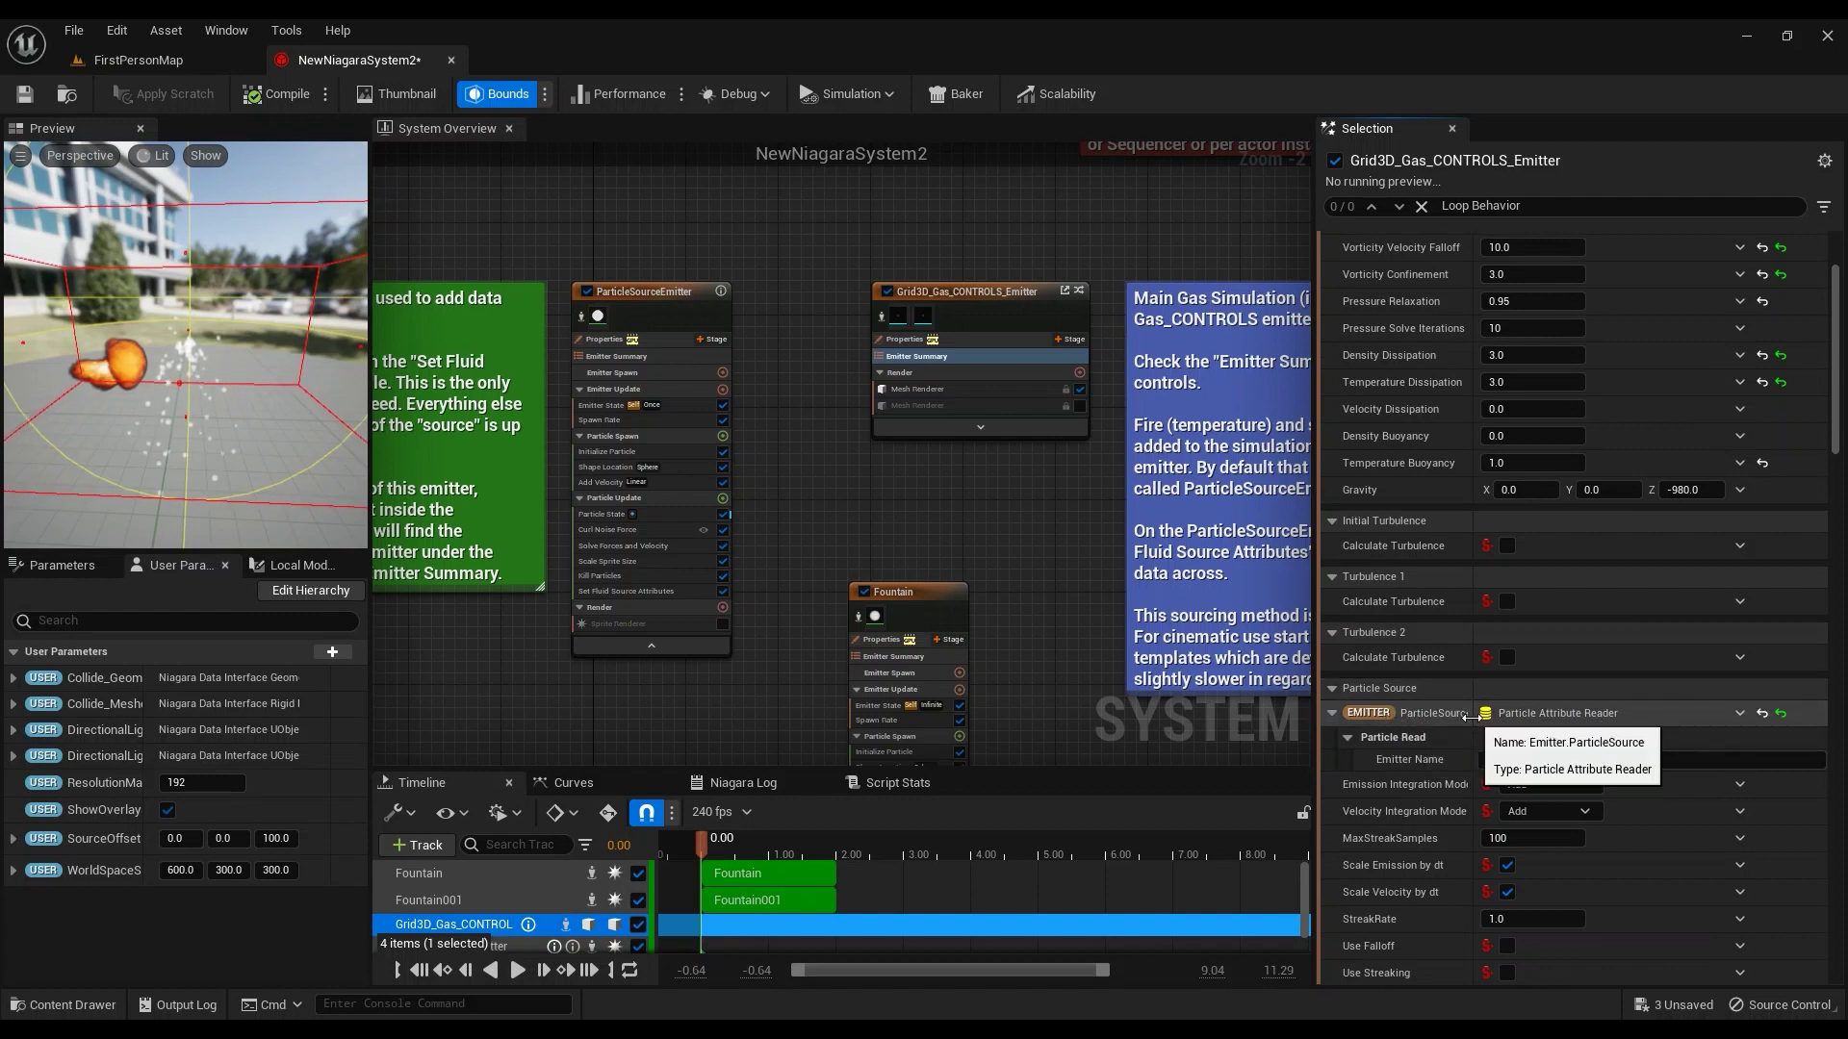
mouse_move(1477, 719)
mouse_down()
mouse_move(1552, 719)
mouse_move(1493, 722)
mouse_up()
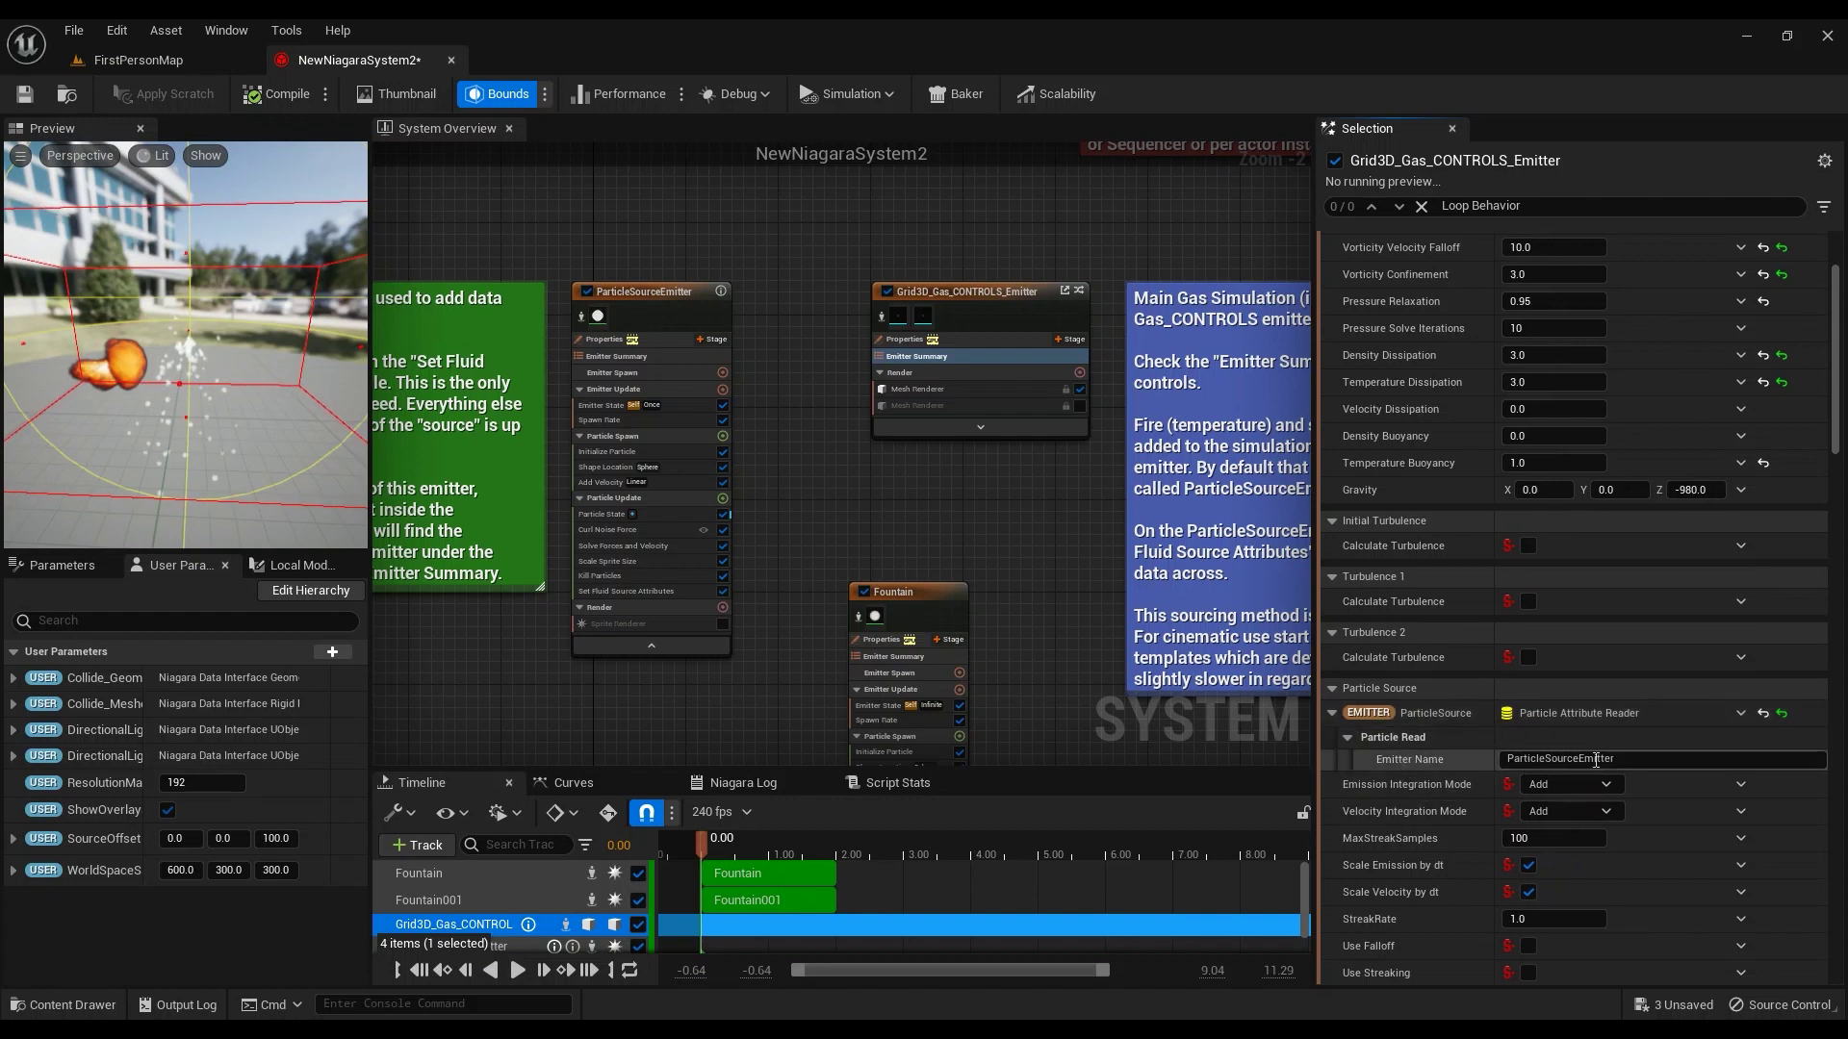
drag(1626, 760, 1400, 770)
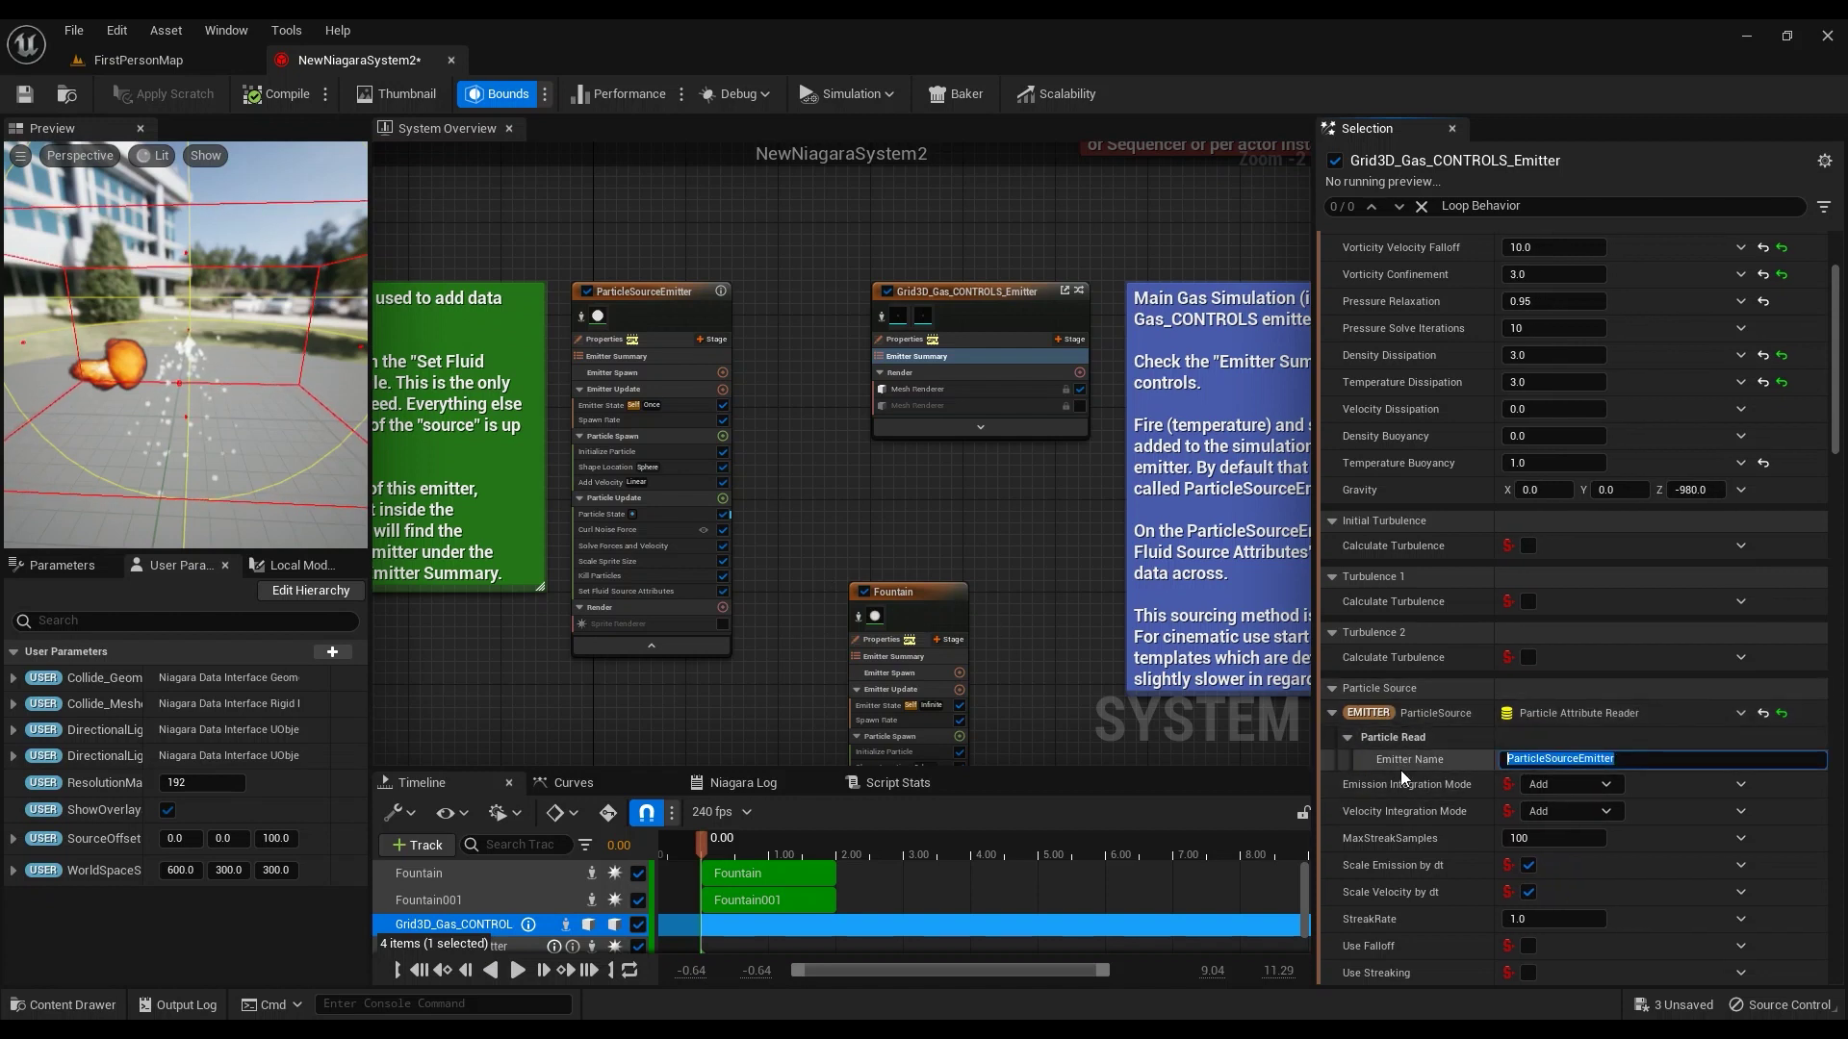
text(foun)
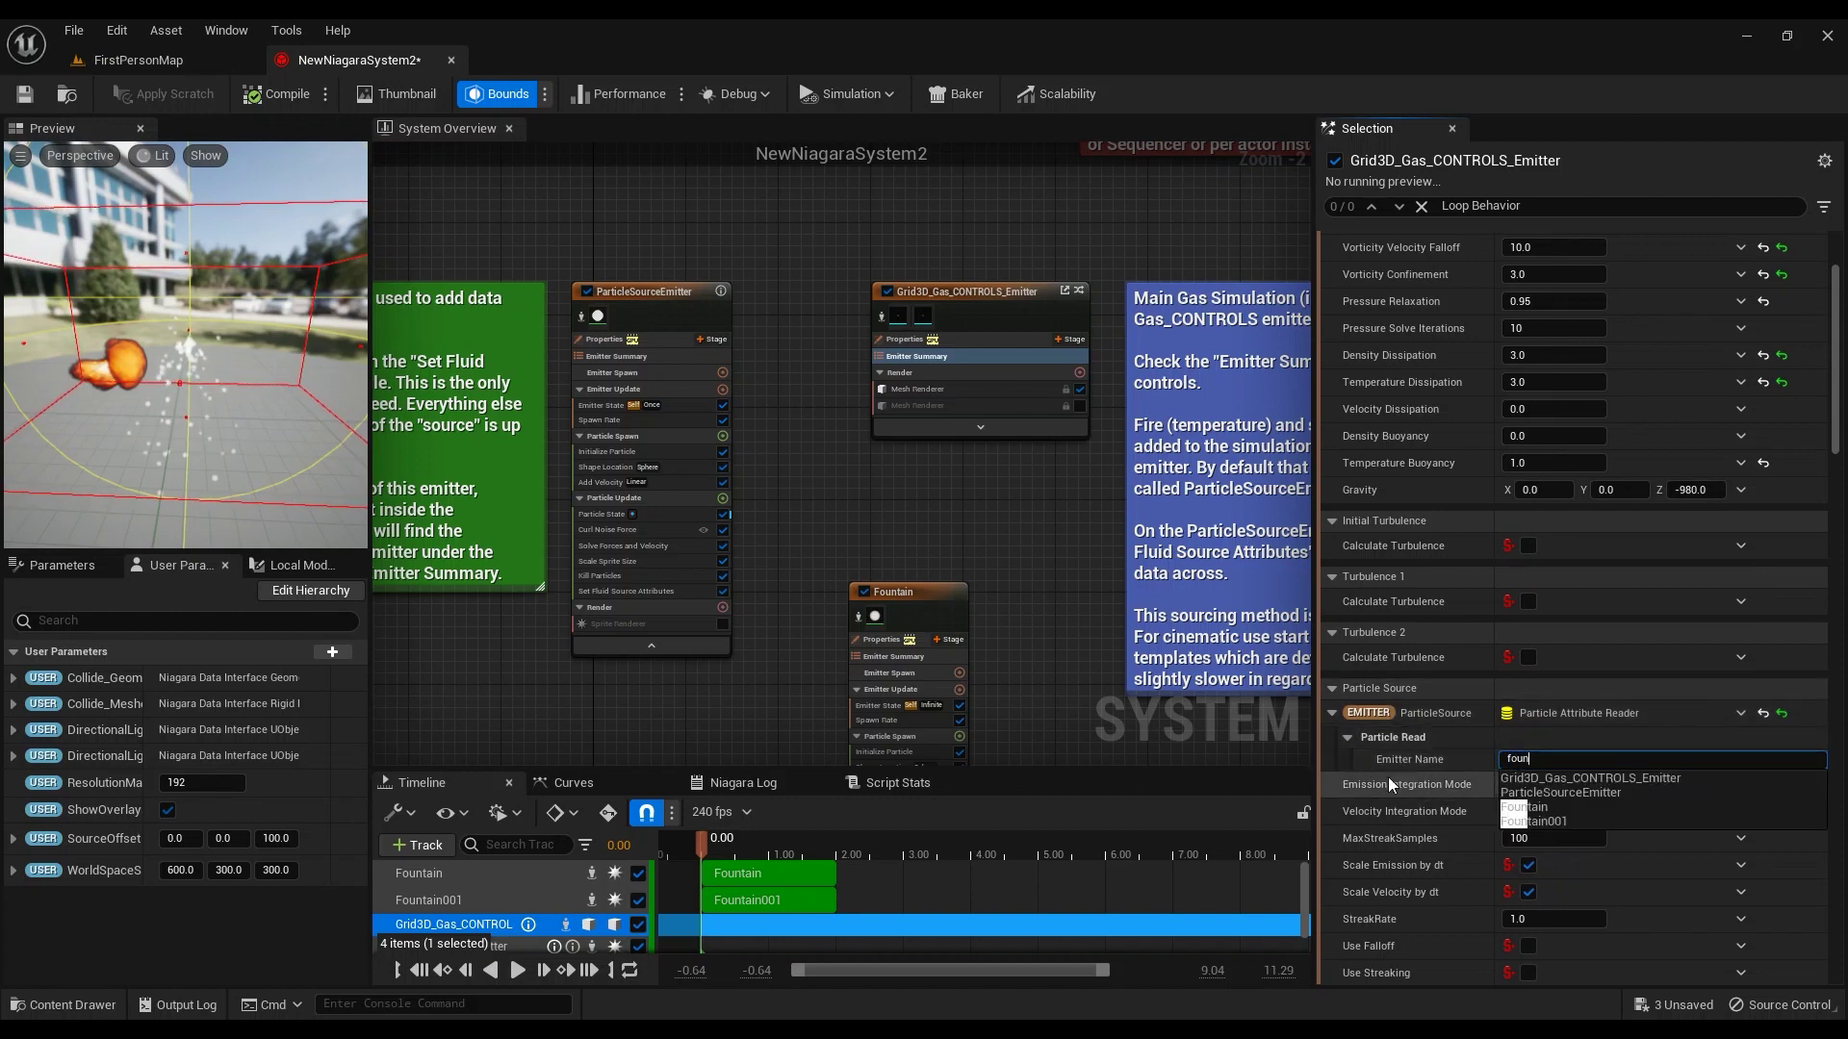
key(Return)
click(1573, 822)
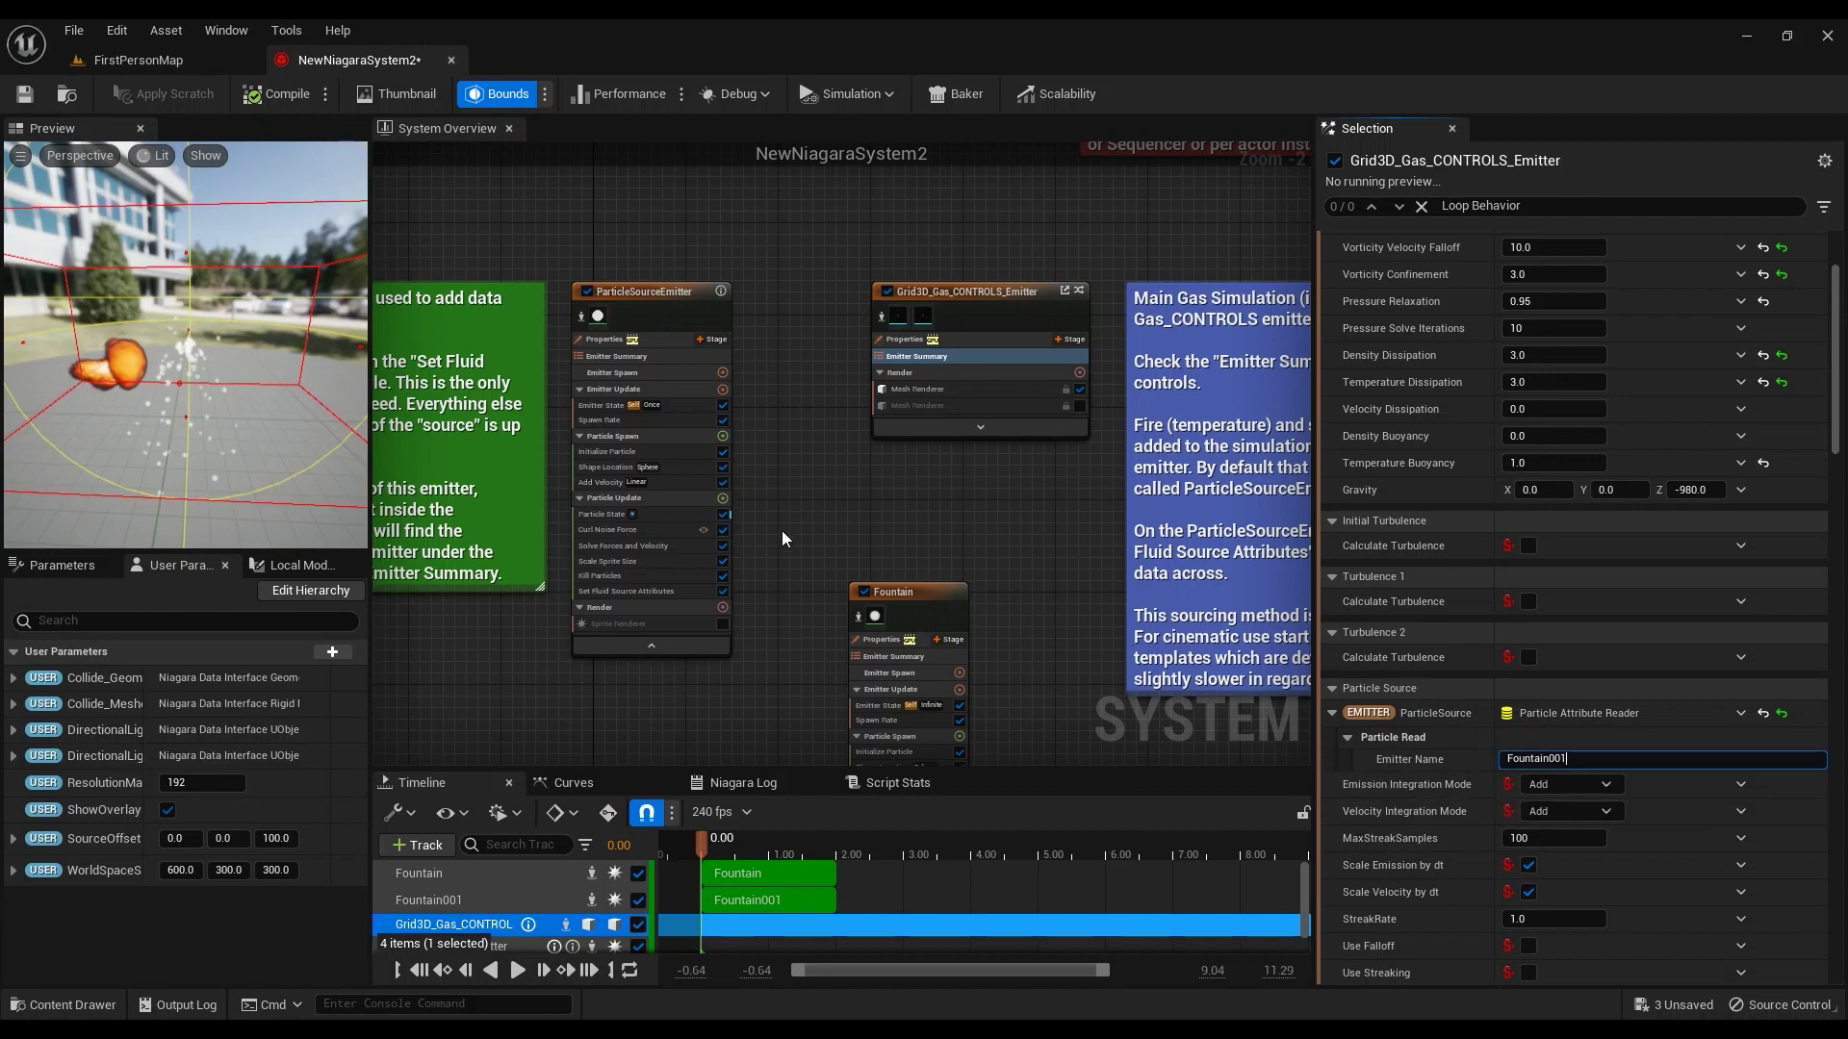
Show Fountain001's Emitter Properties, confirming it runs as a GPUCompute Sim emitter
right_drag(1004, 672, 1181, 234)
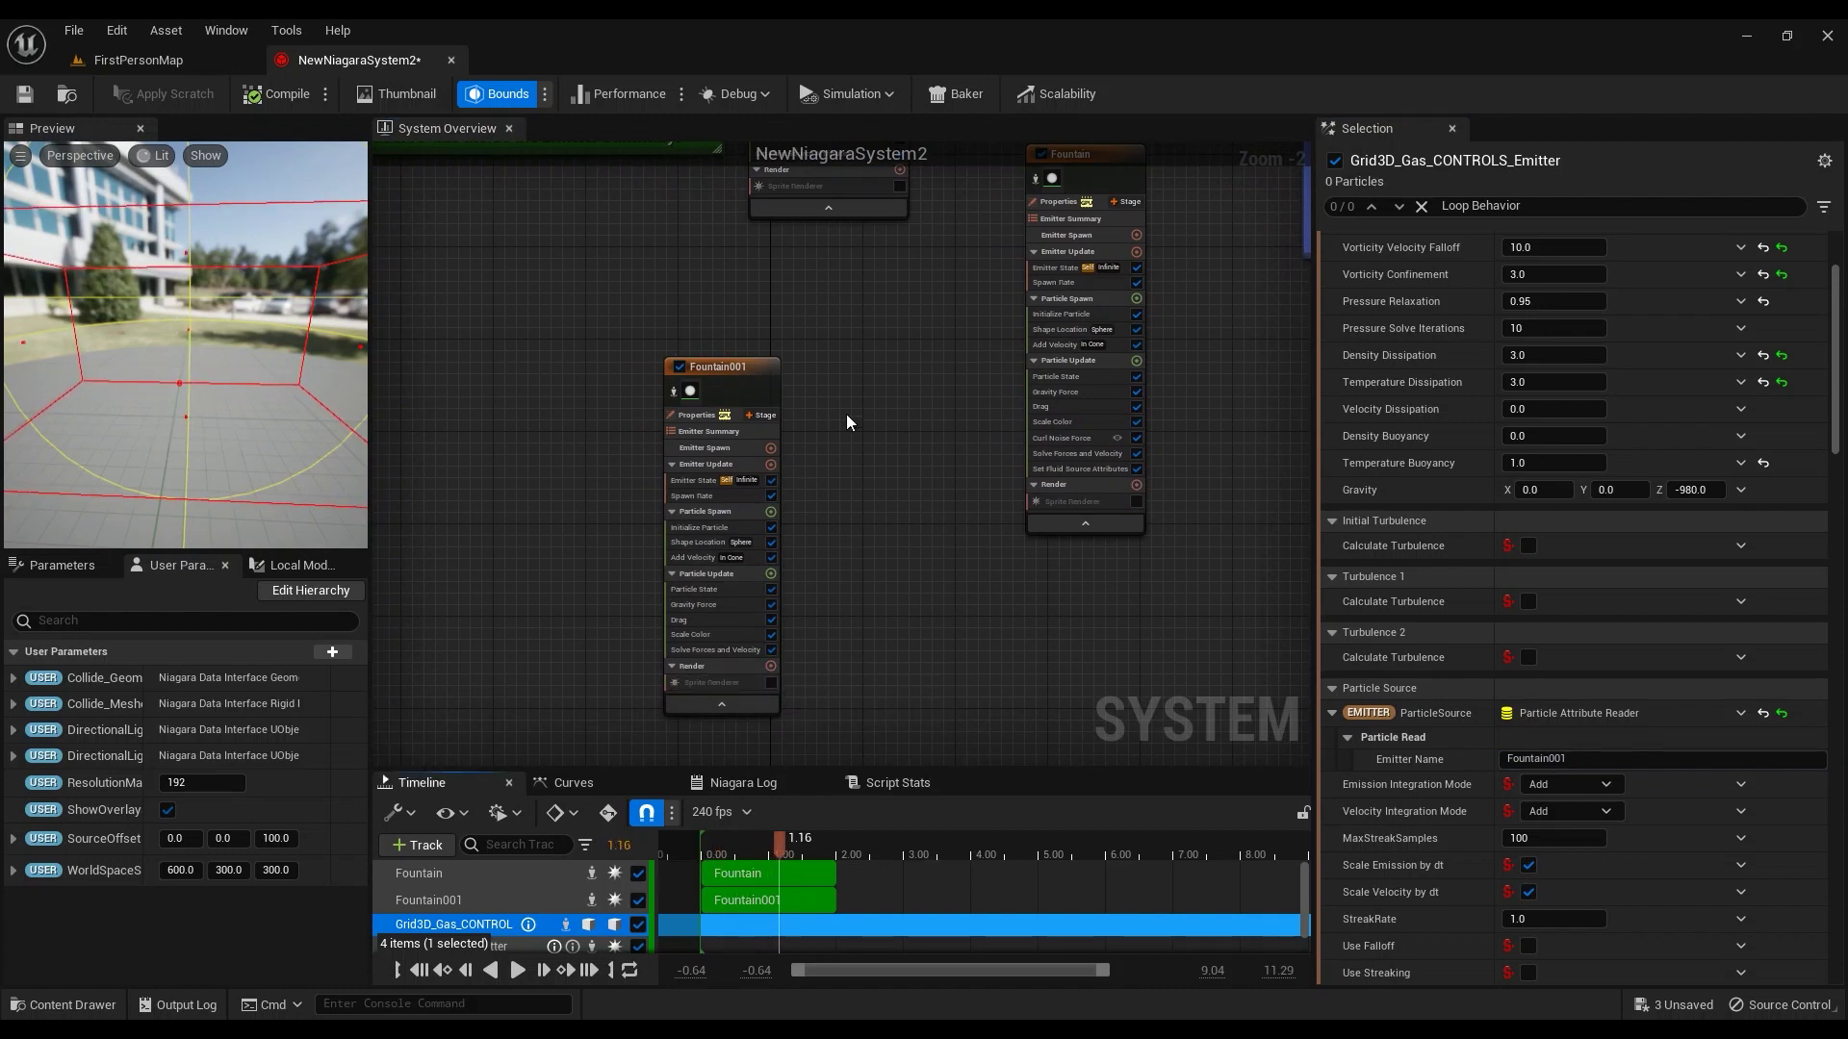
right_drag(793, 415, 816, 521)
click(728, 523)
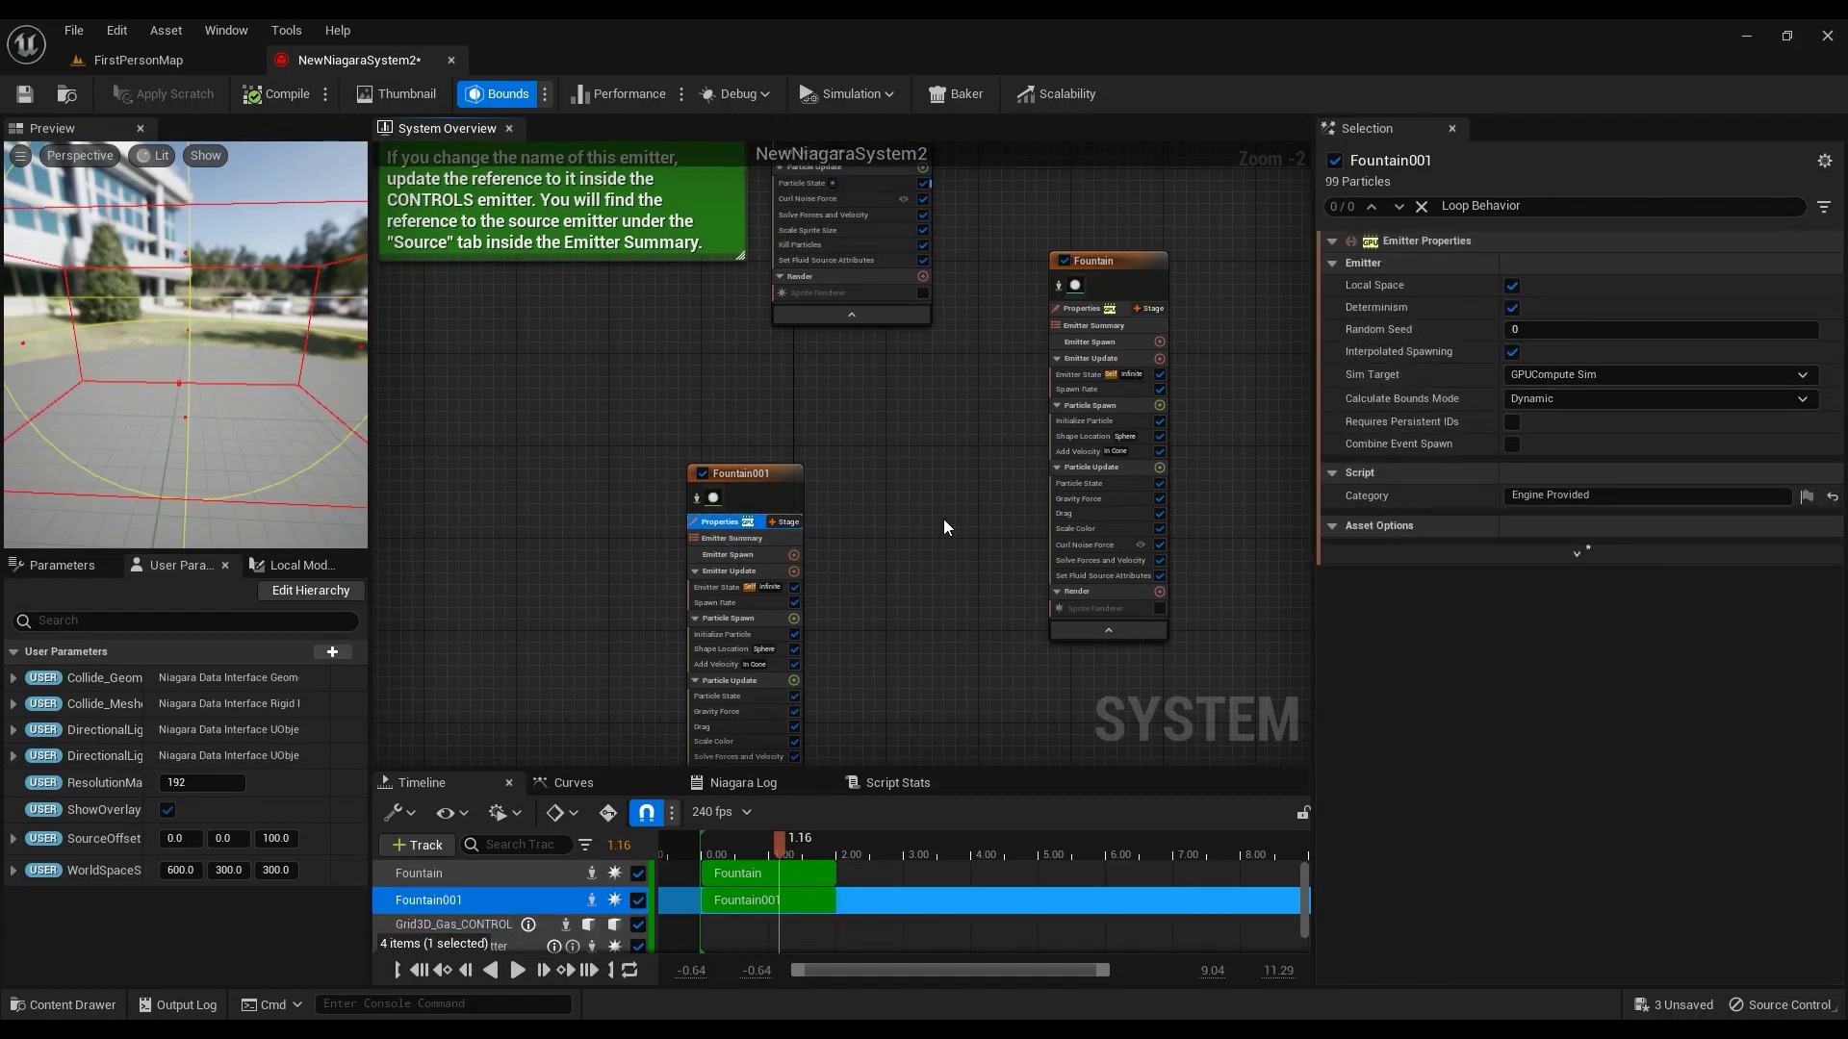
scroll(1156, 406, up, 1)
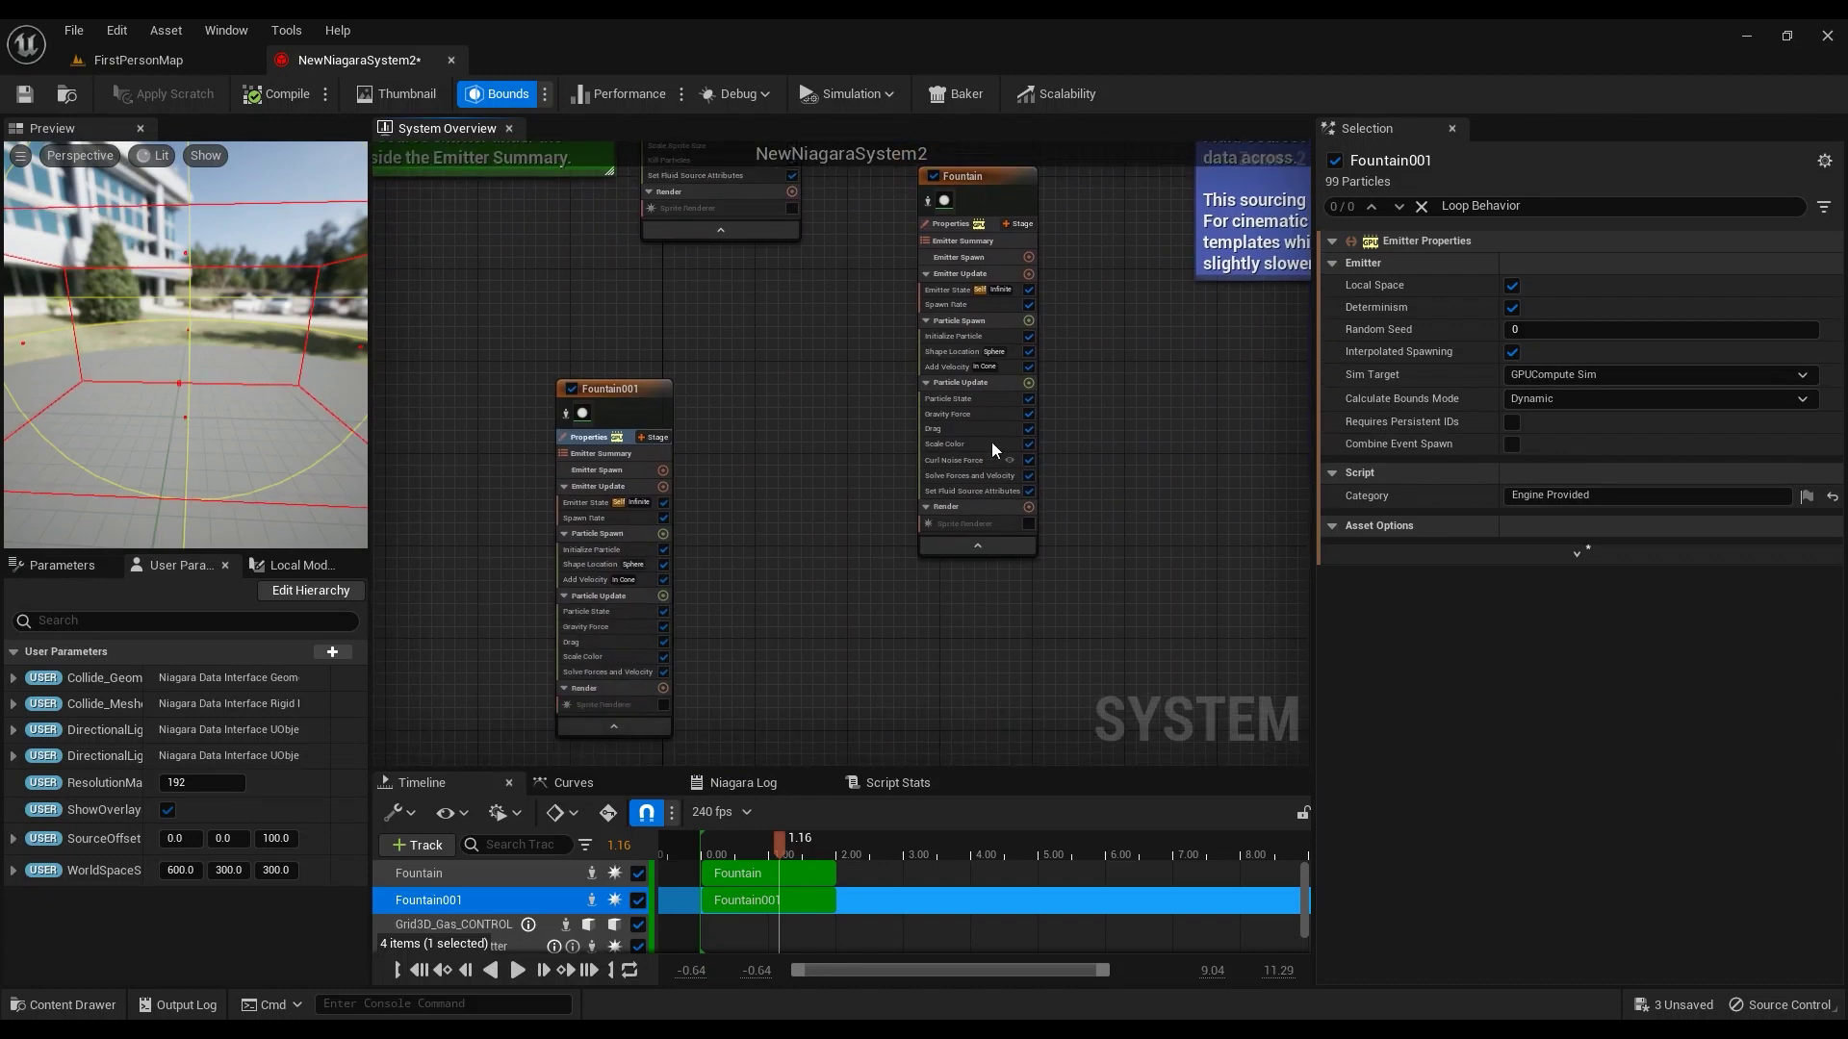
scroll(954, 450, up, 1)
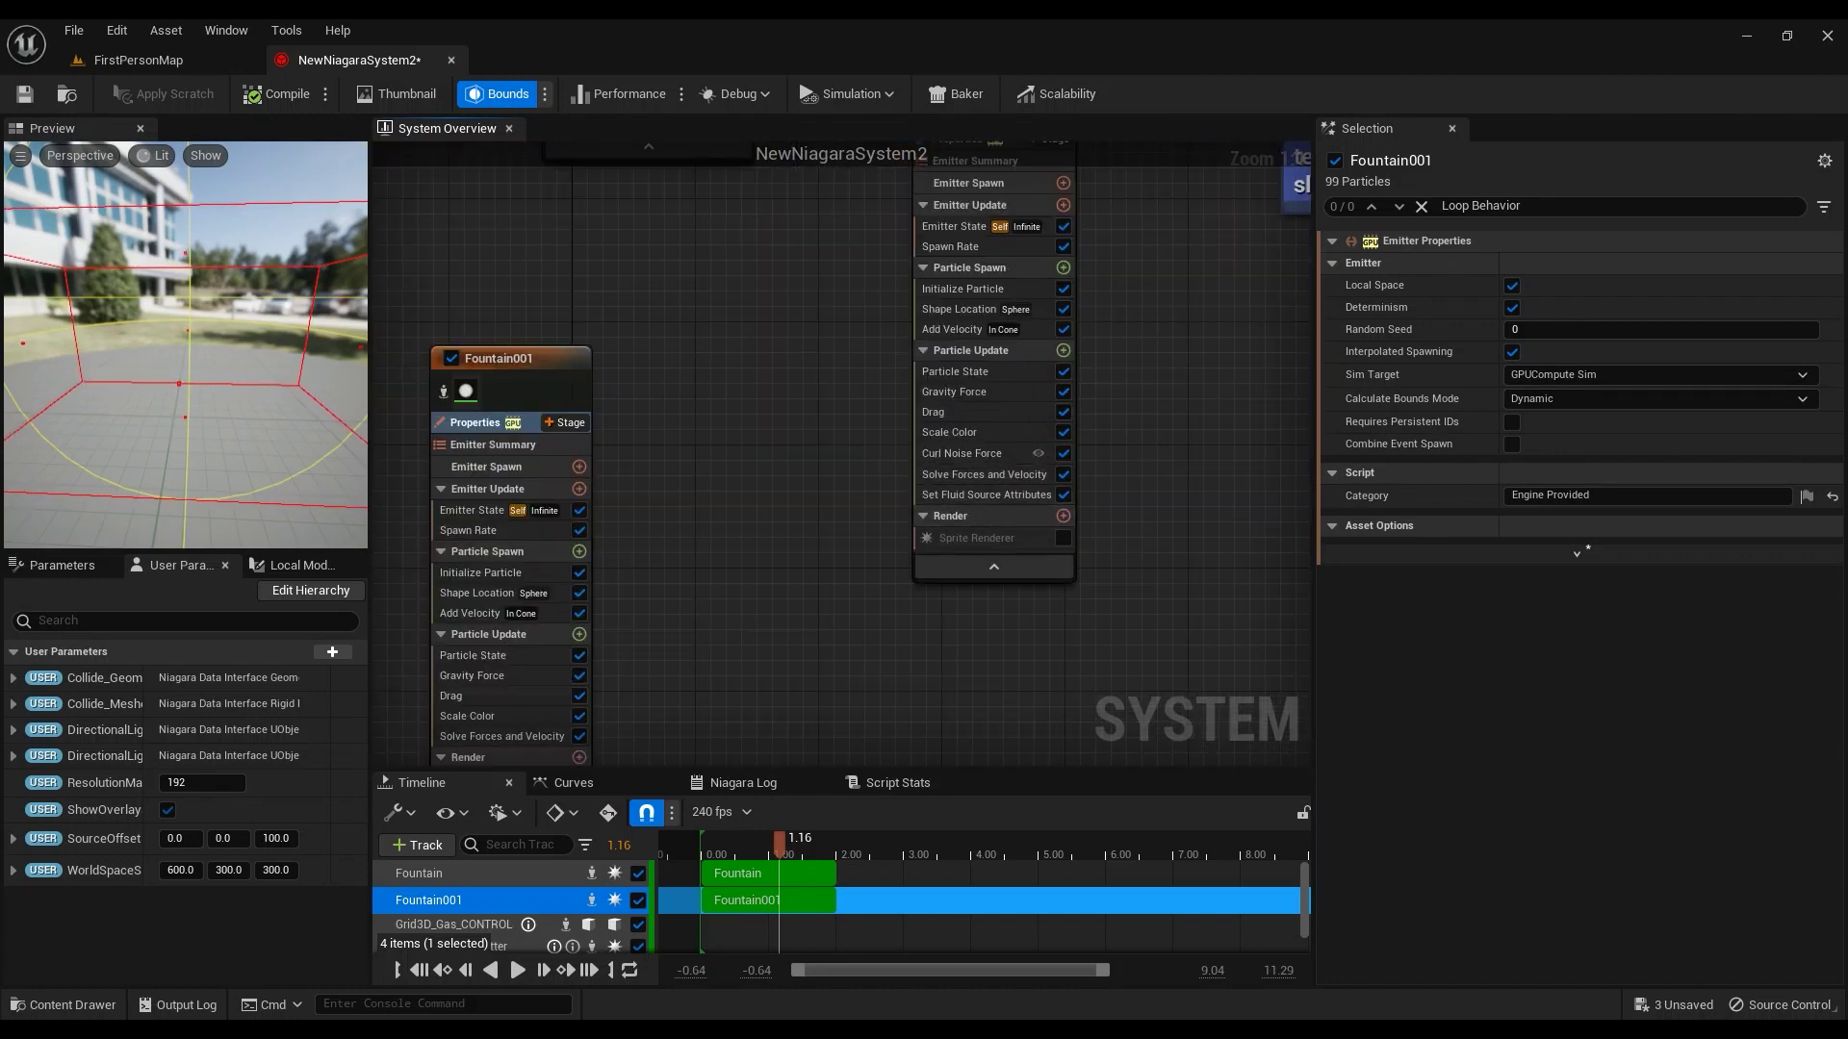
right_drag(898, 231, 945, 616)
scroll(979, 459, down, 2)
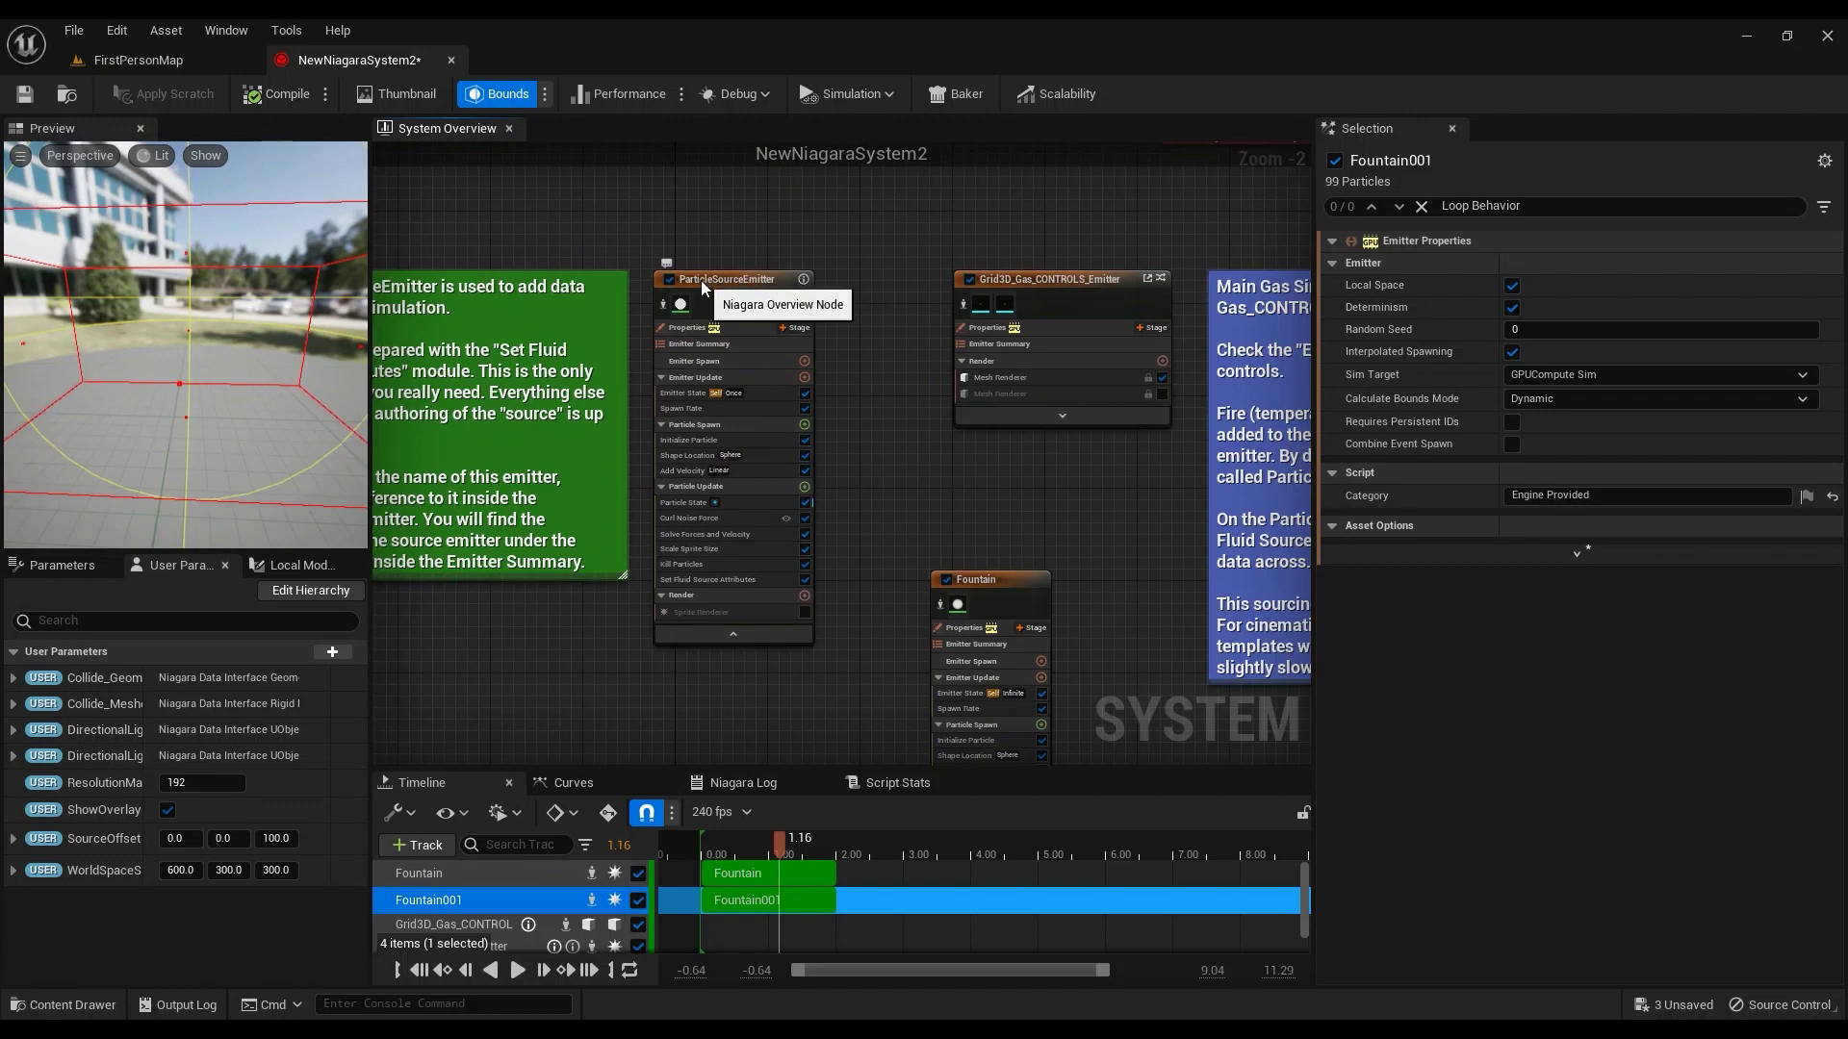
Copy the Set Fluid Source Attributes module into Fountain001's Particle Update stage
click(720, 580)
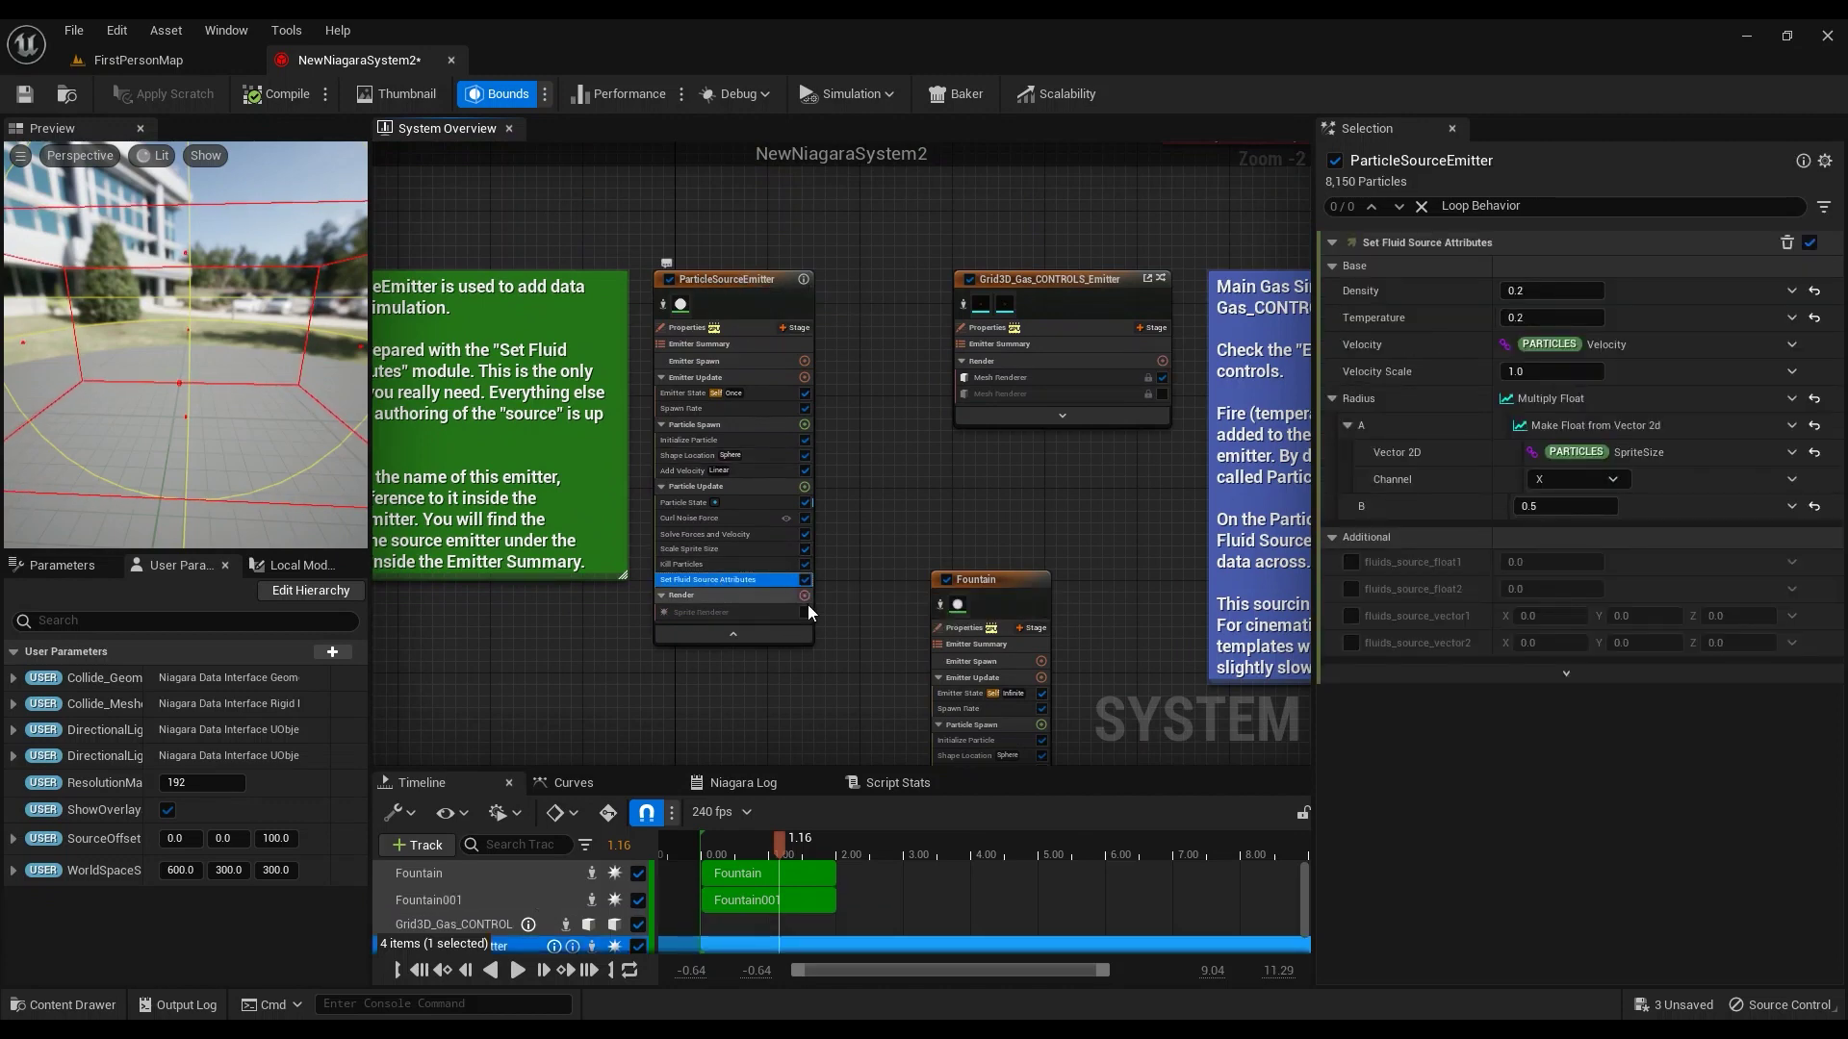
right_drag(814, 643, 829, 411)
click(780, 589)
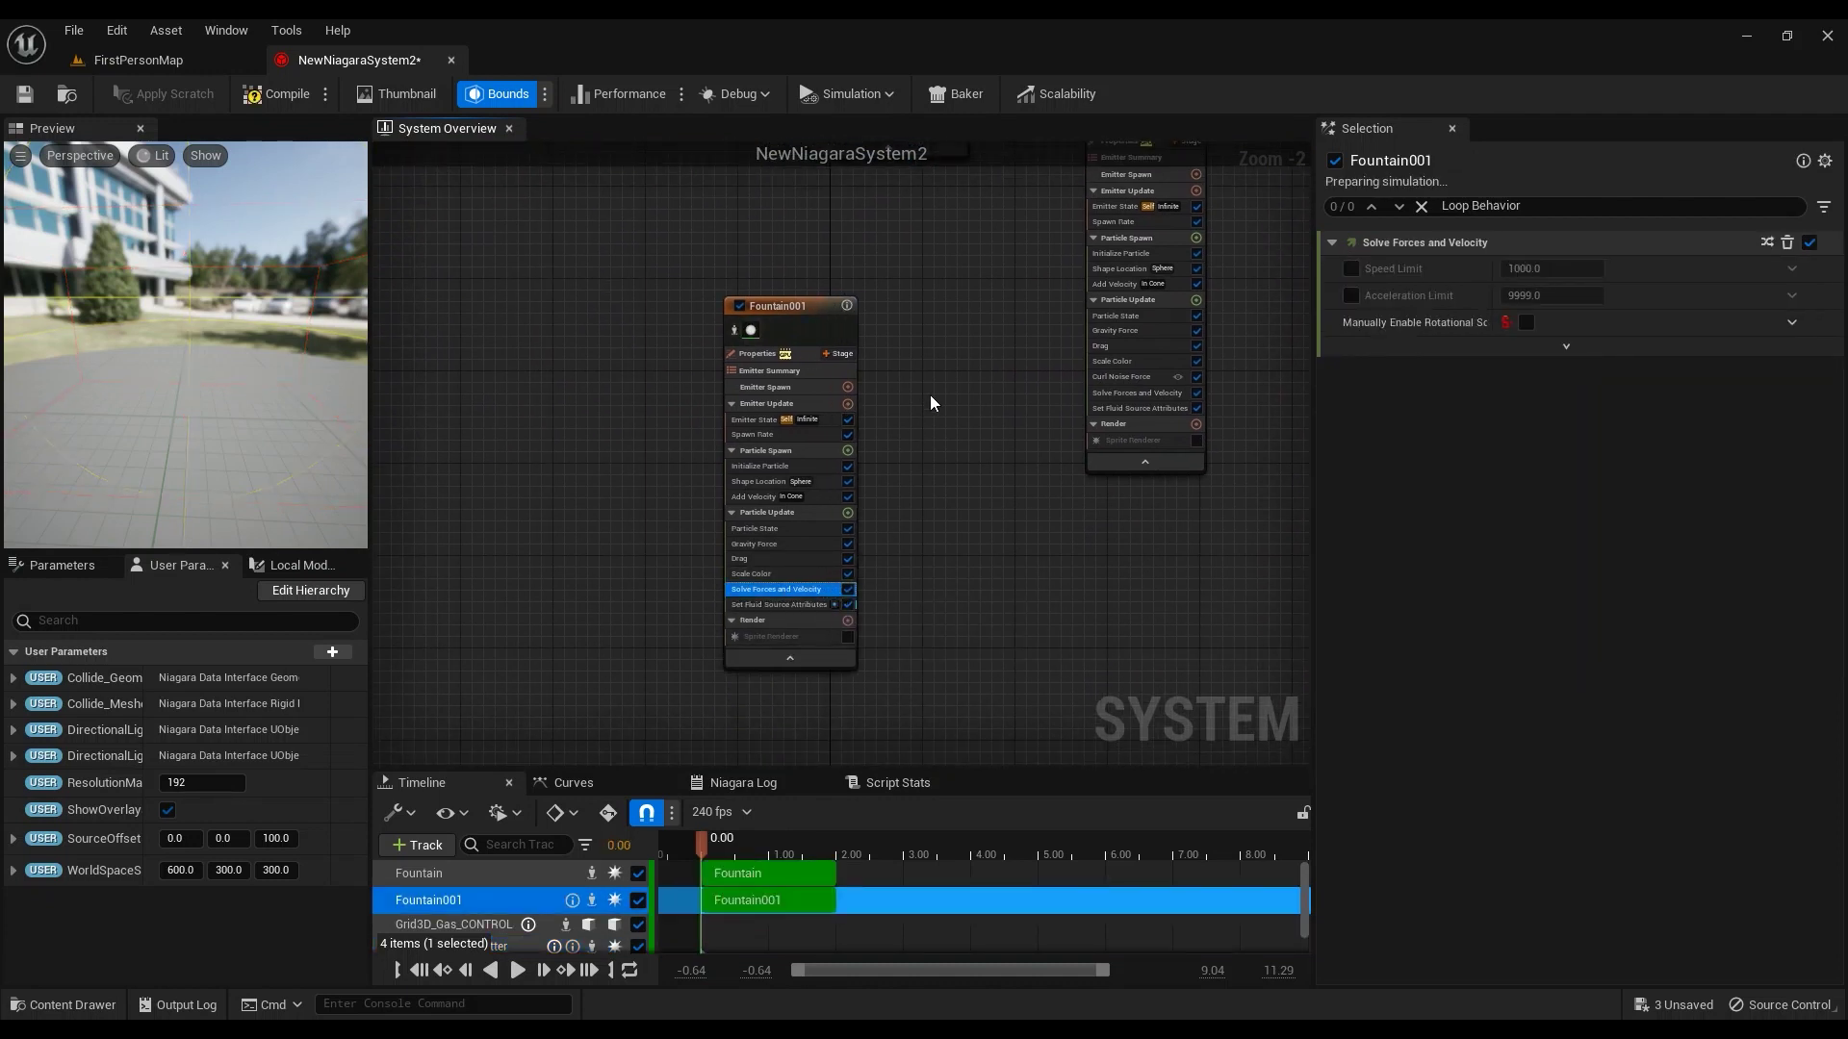
right_drag(892, 472, 770, 654)
Recompile, scrub the preview, and view the rising smoke plume in FirstPersonMap
click(270, 107)
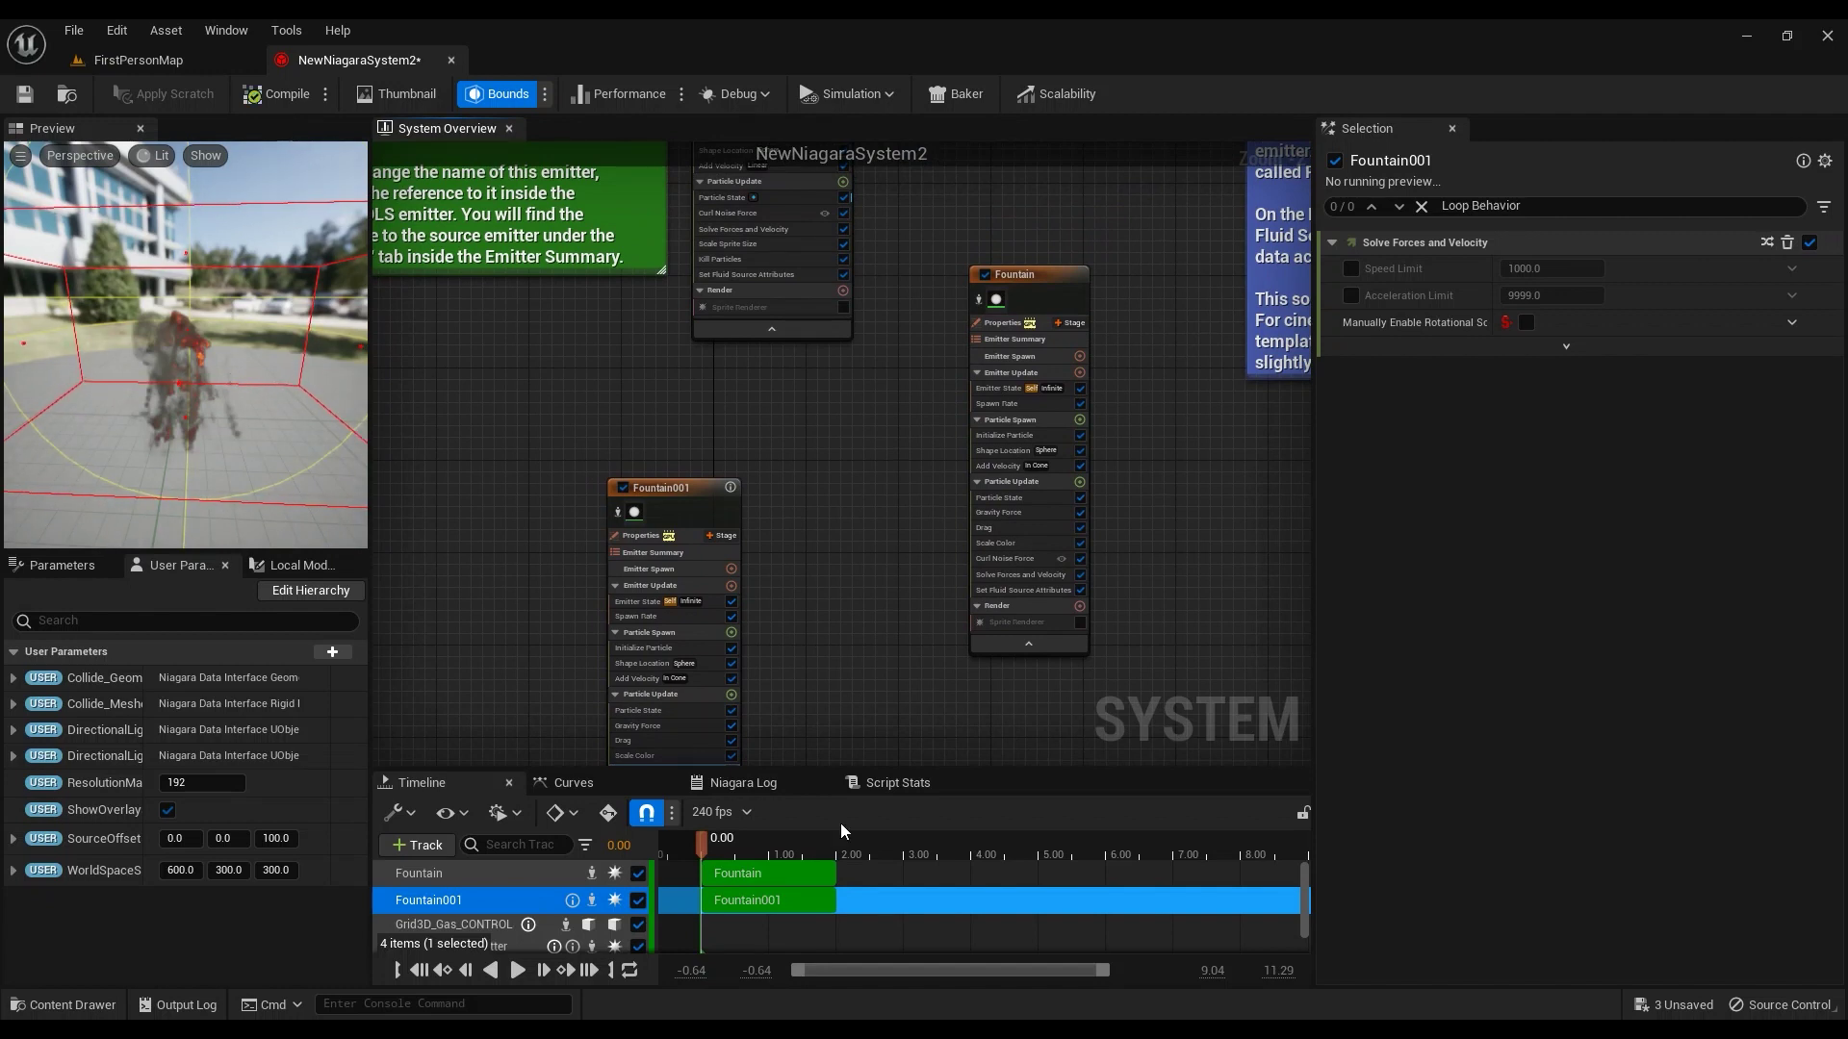
drag(716, 846, 779, 843)
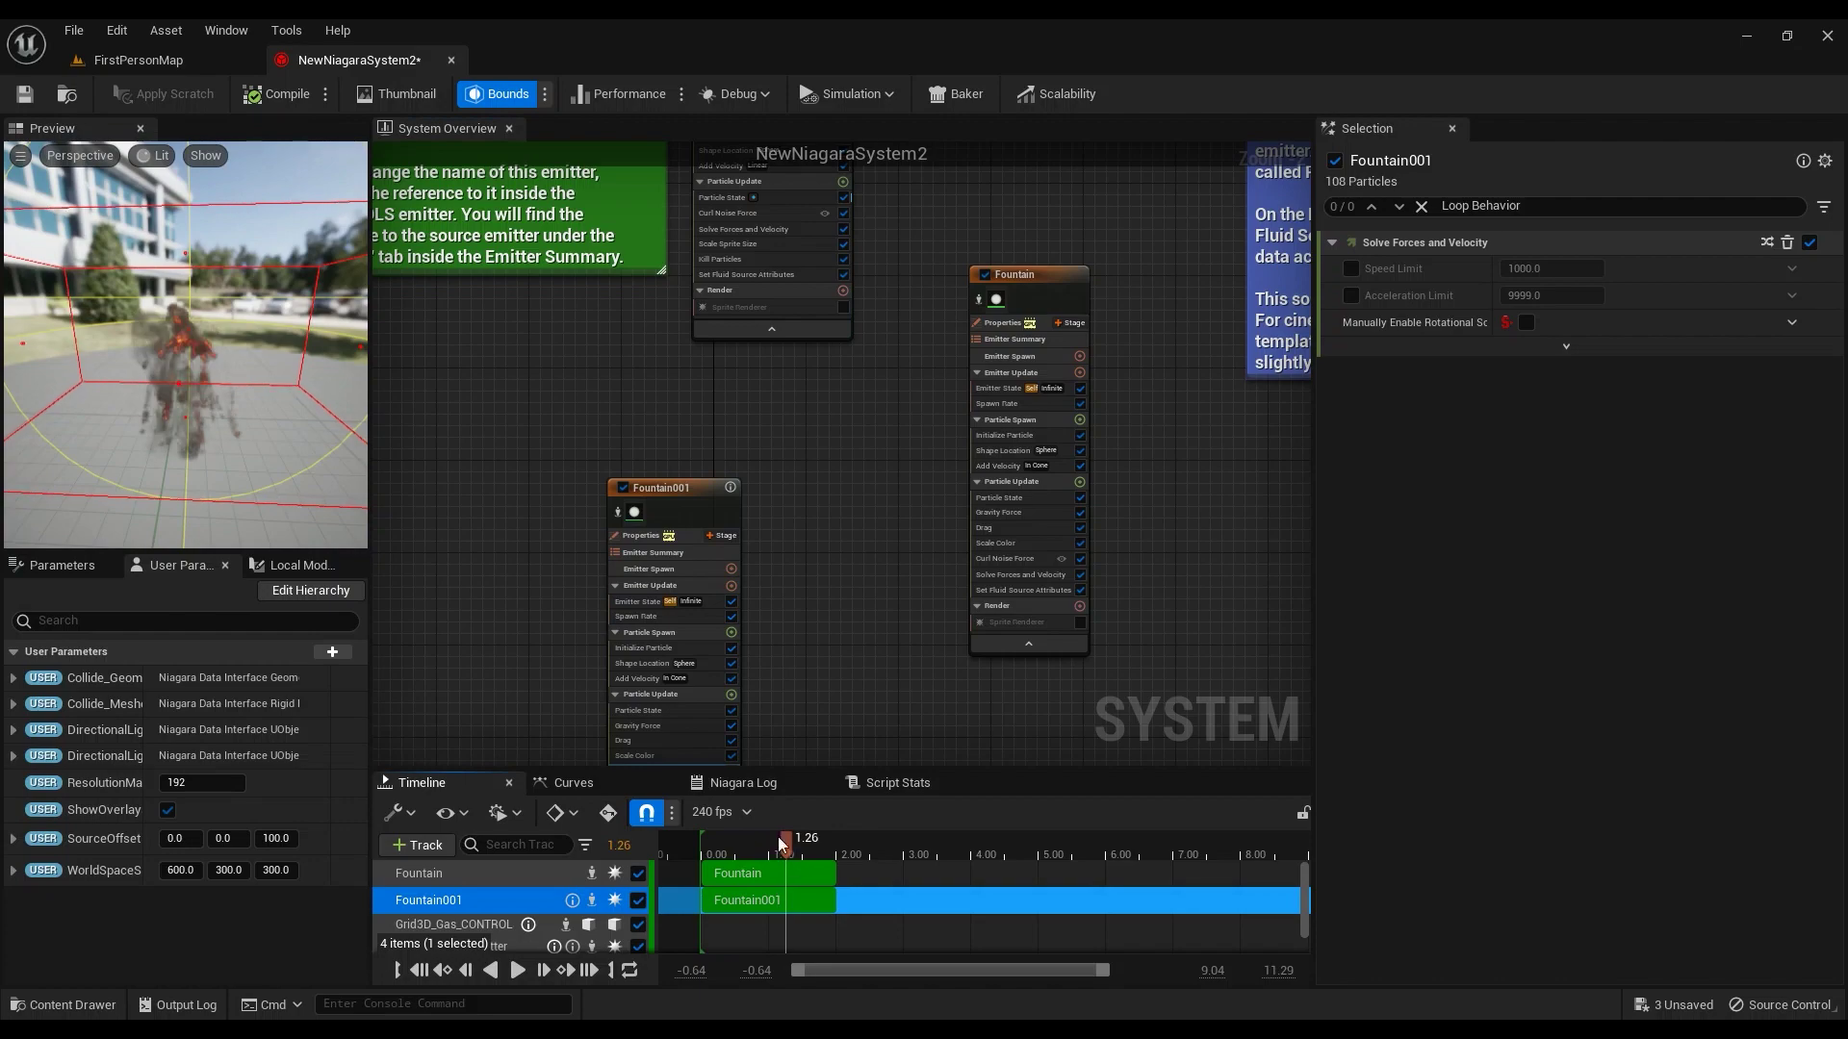
click(138, 58)
key(a)
right_drag(696, 551, 616, 563)
key(d)
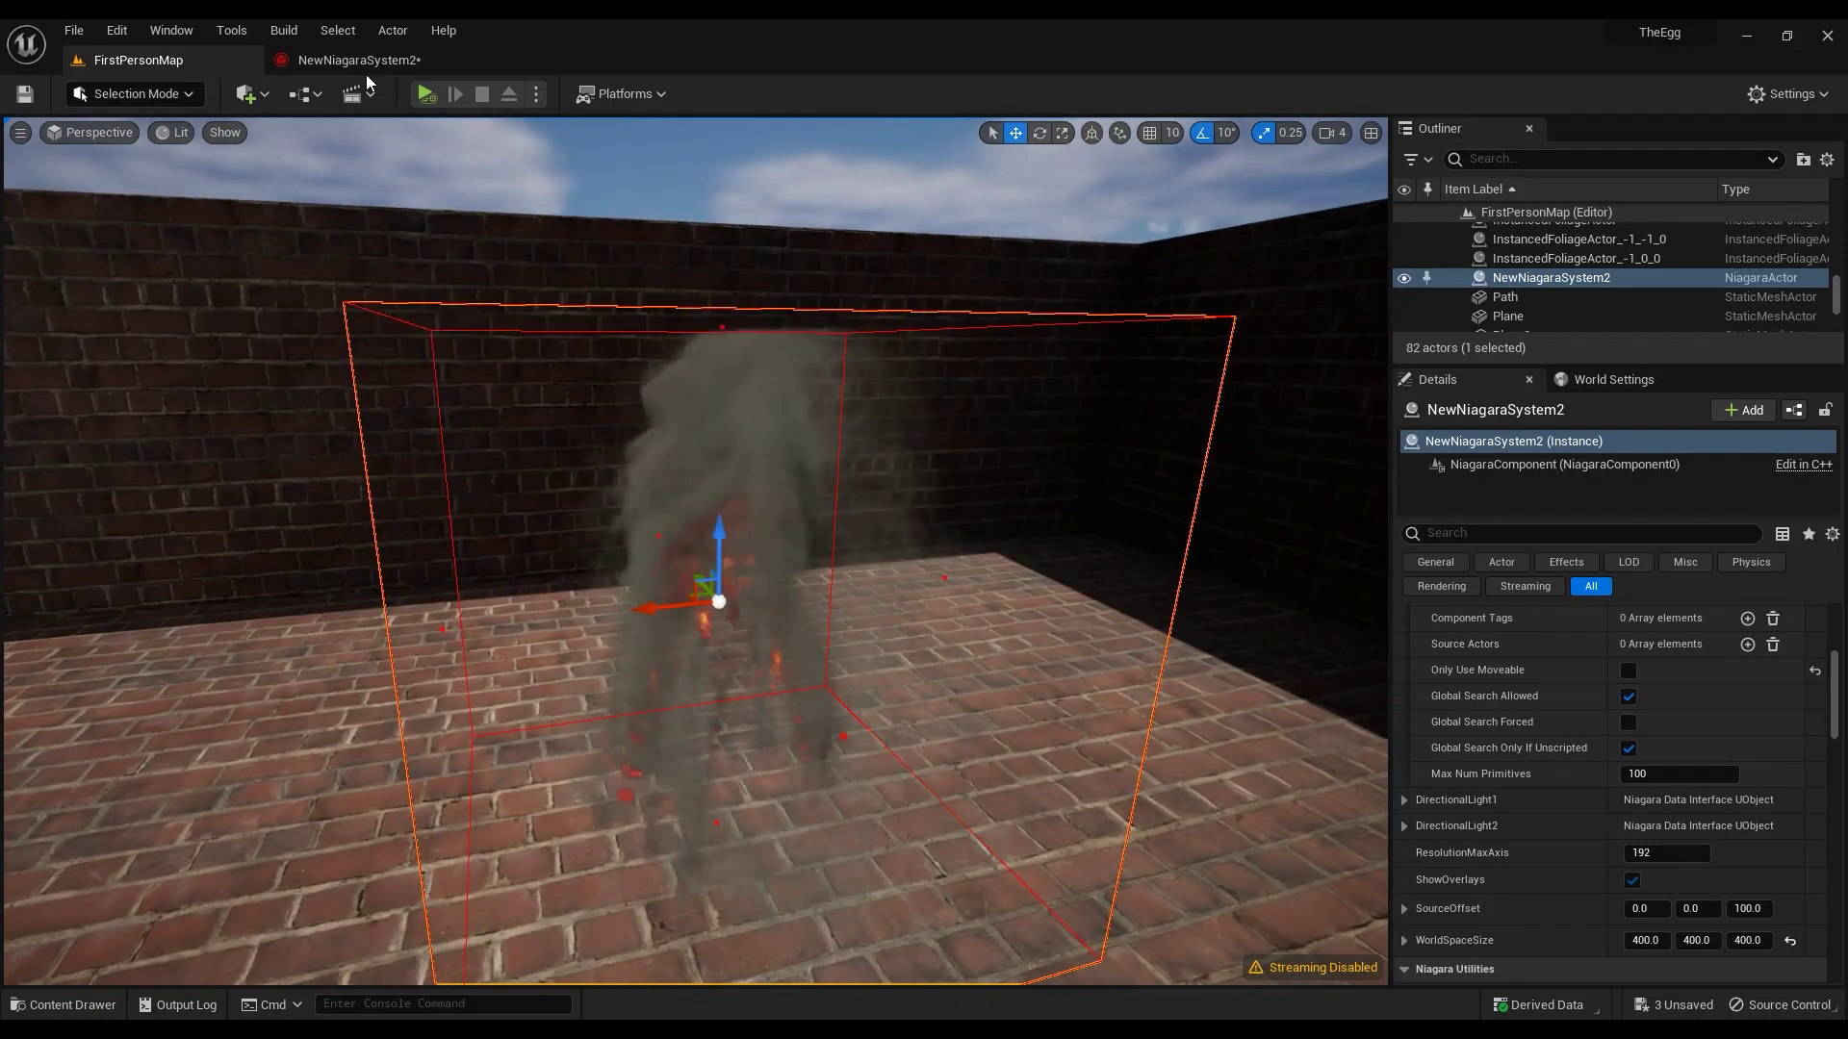
click(359, 59)
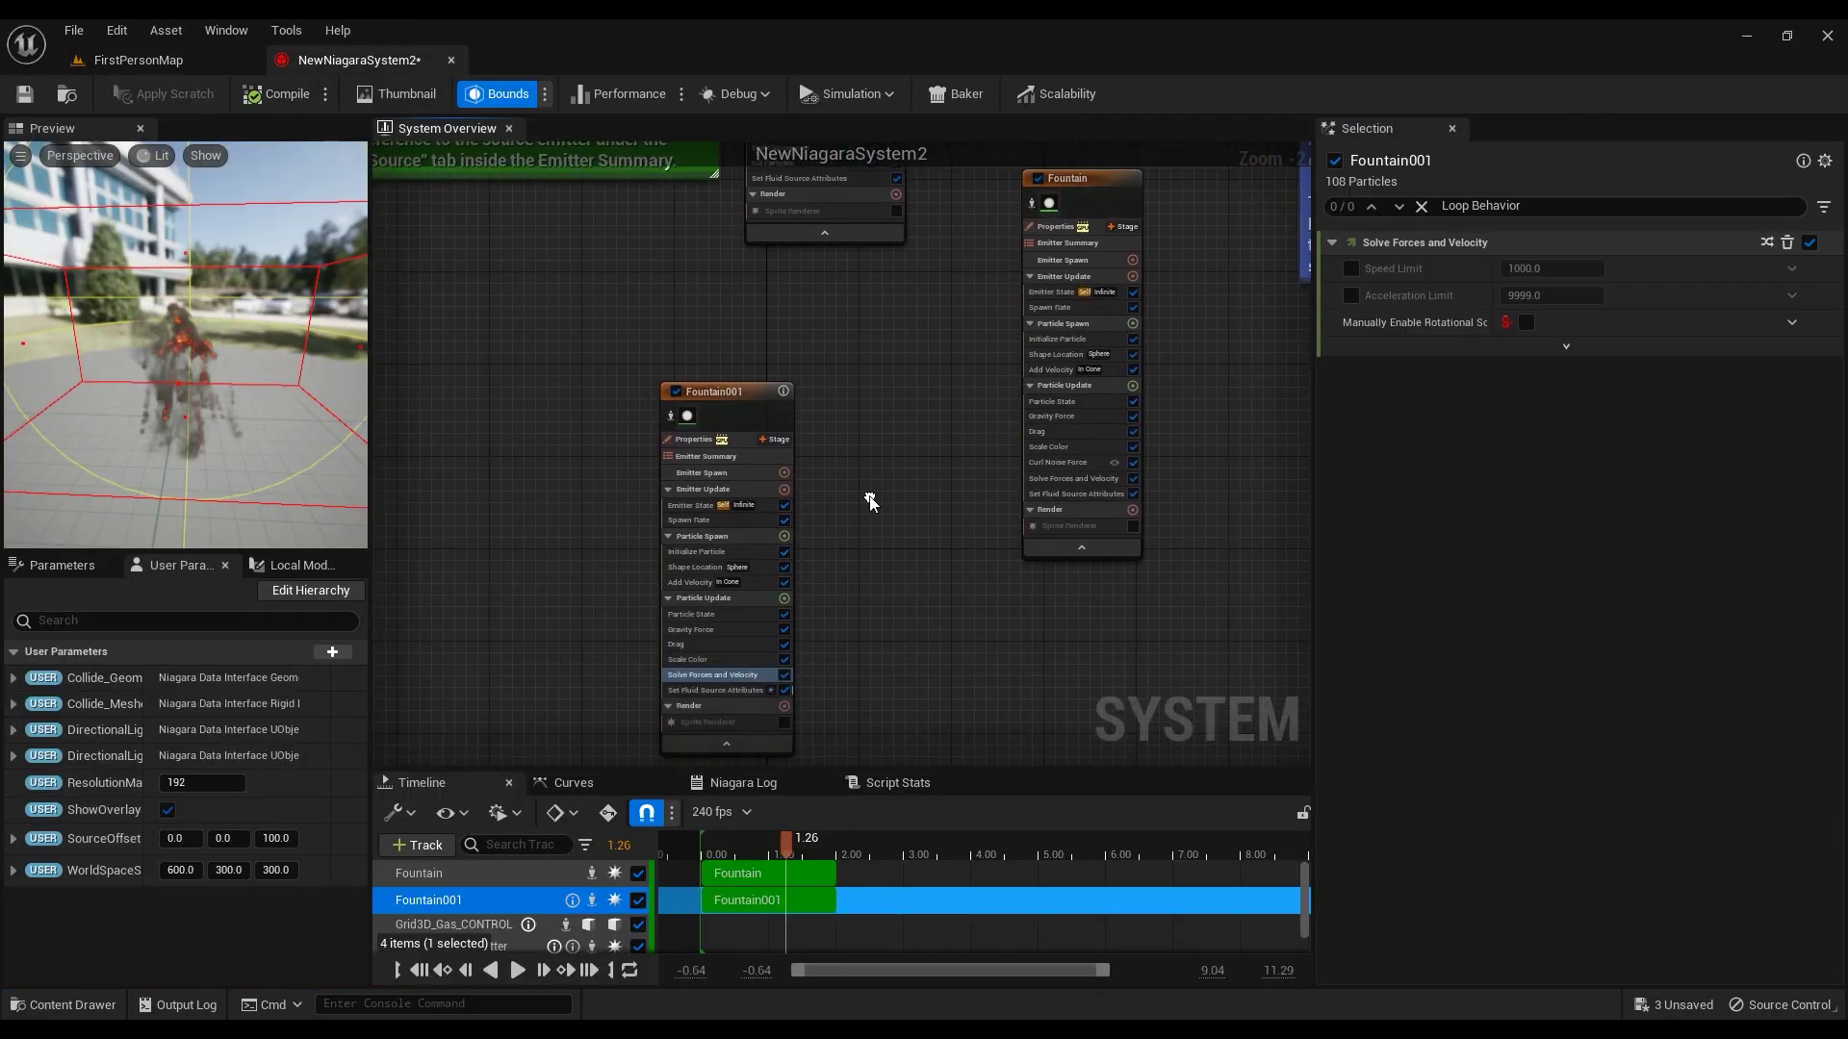
click(700, 437)
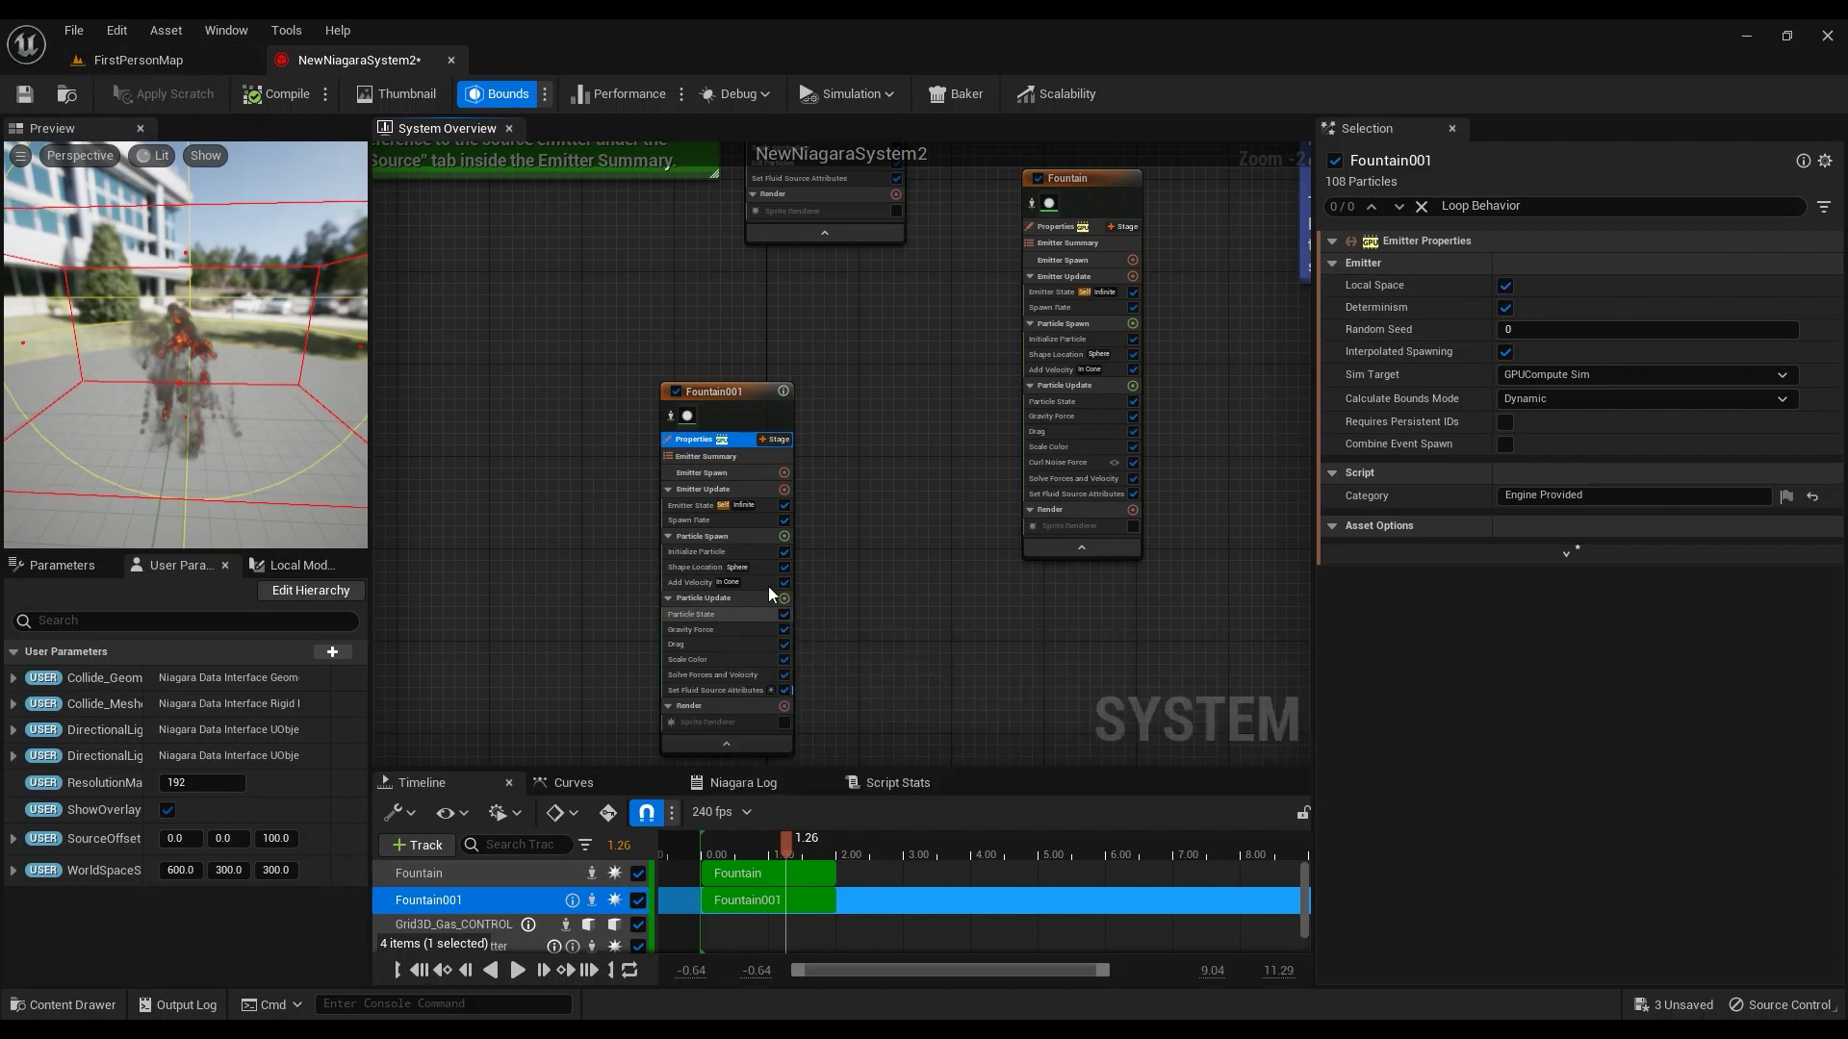
Add Curl Noise Force to Fountain001's Particle Update with noise strength 50
click(188, 60)
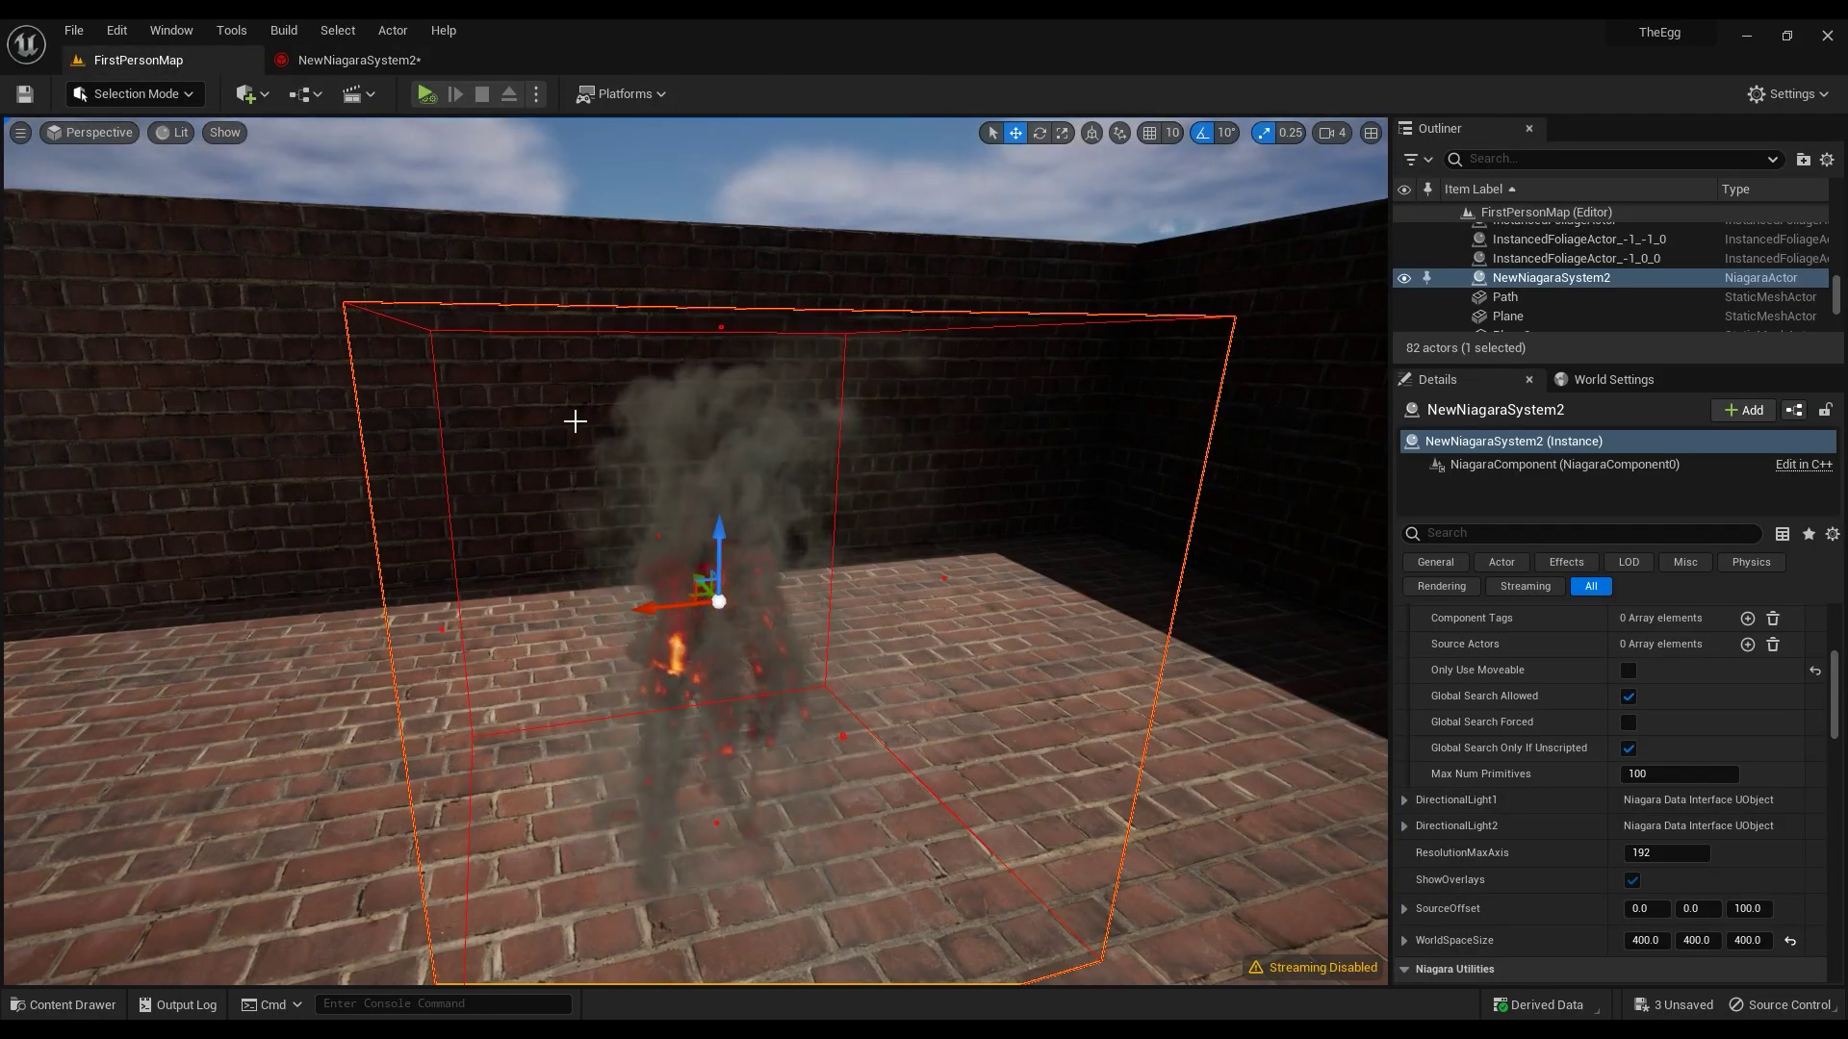
click(332, 65)
scroll(777, 572, up, 2)
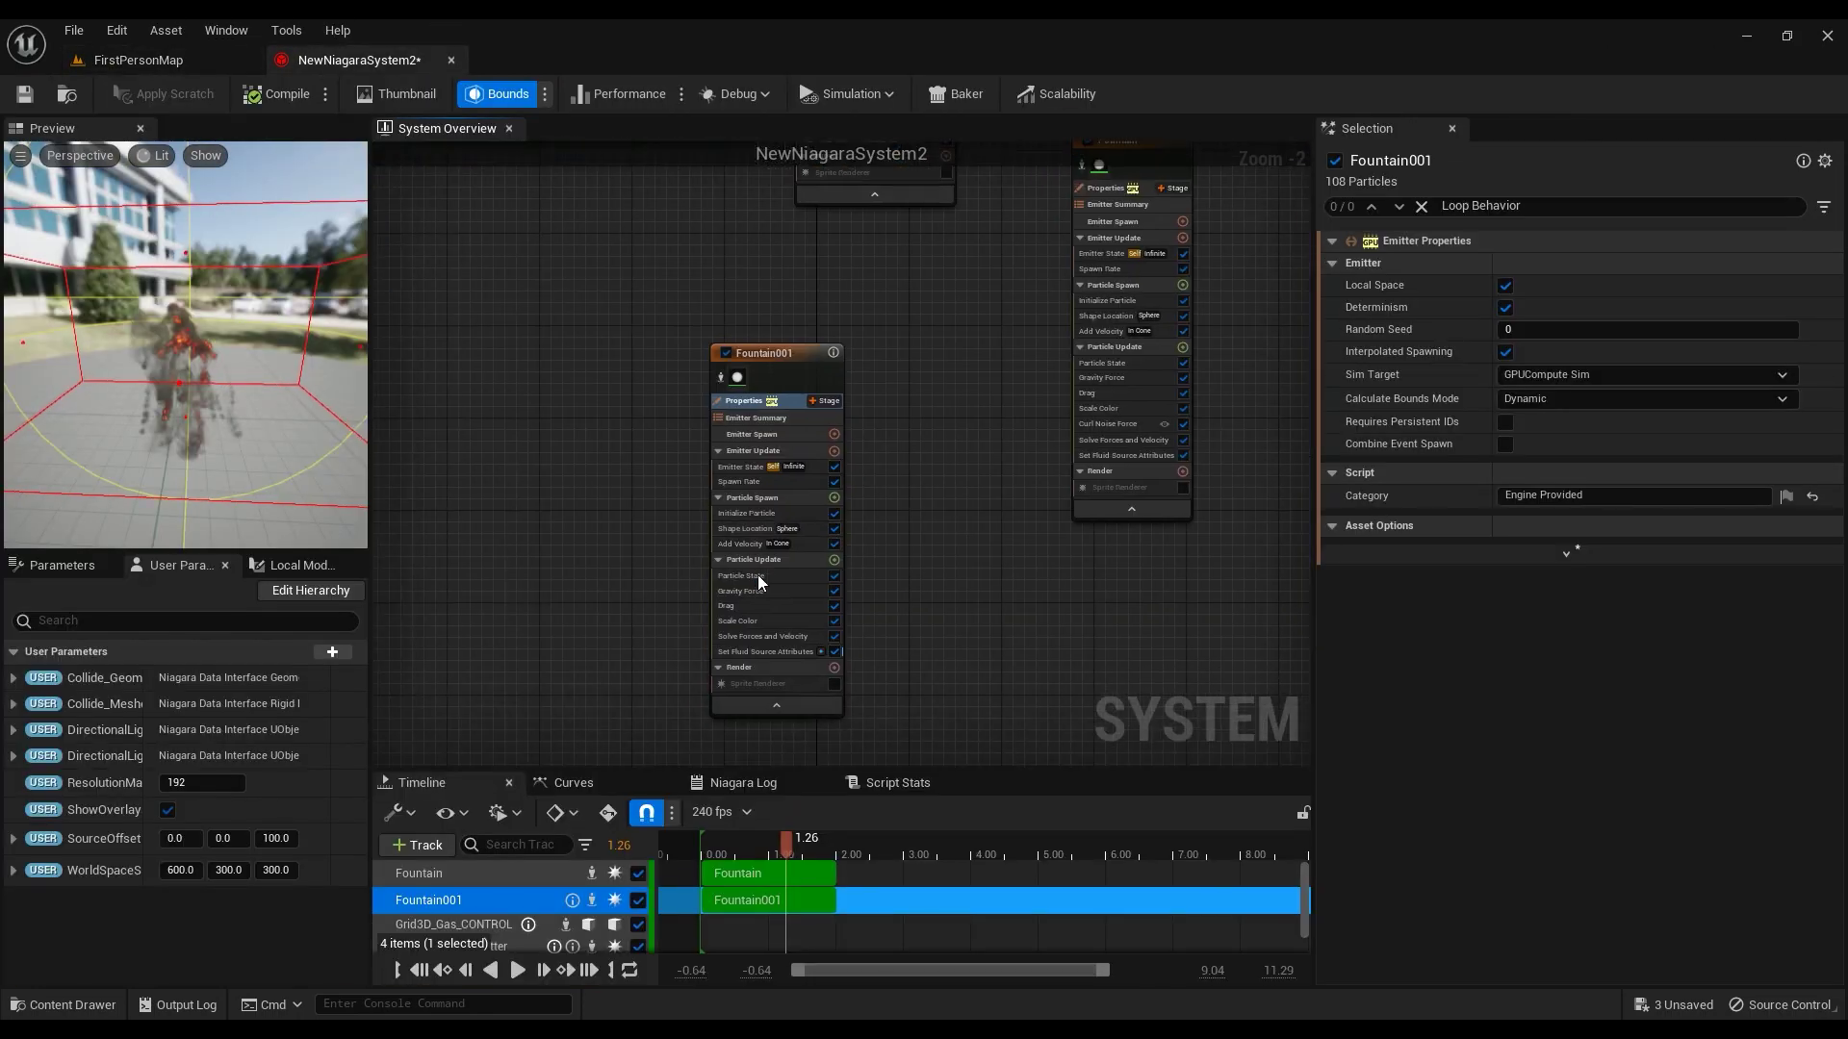
click(863, 556)
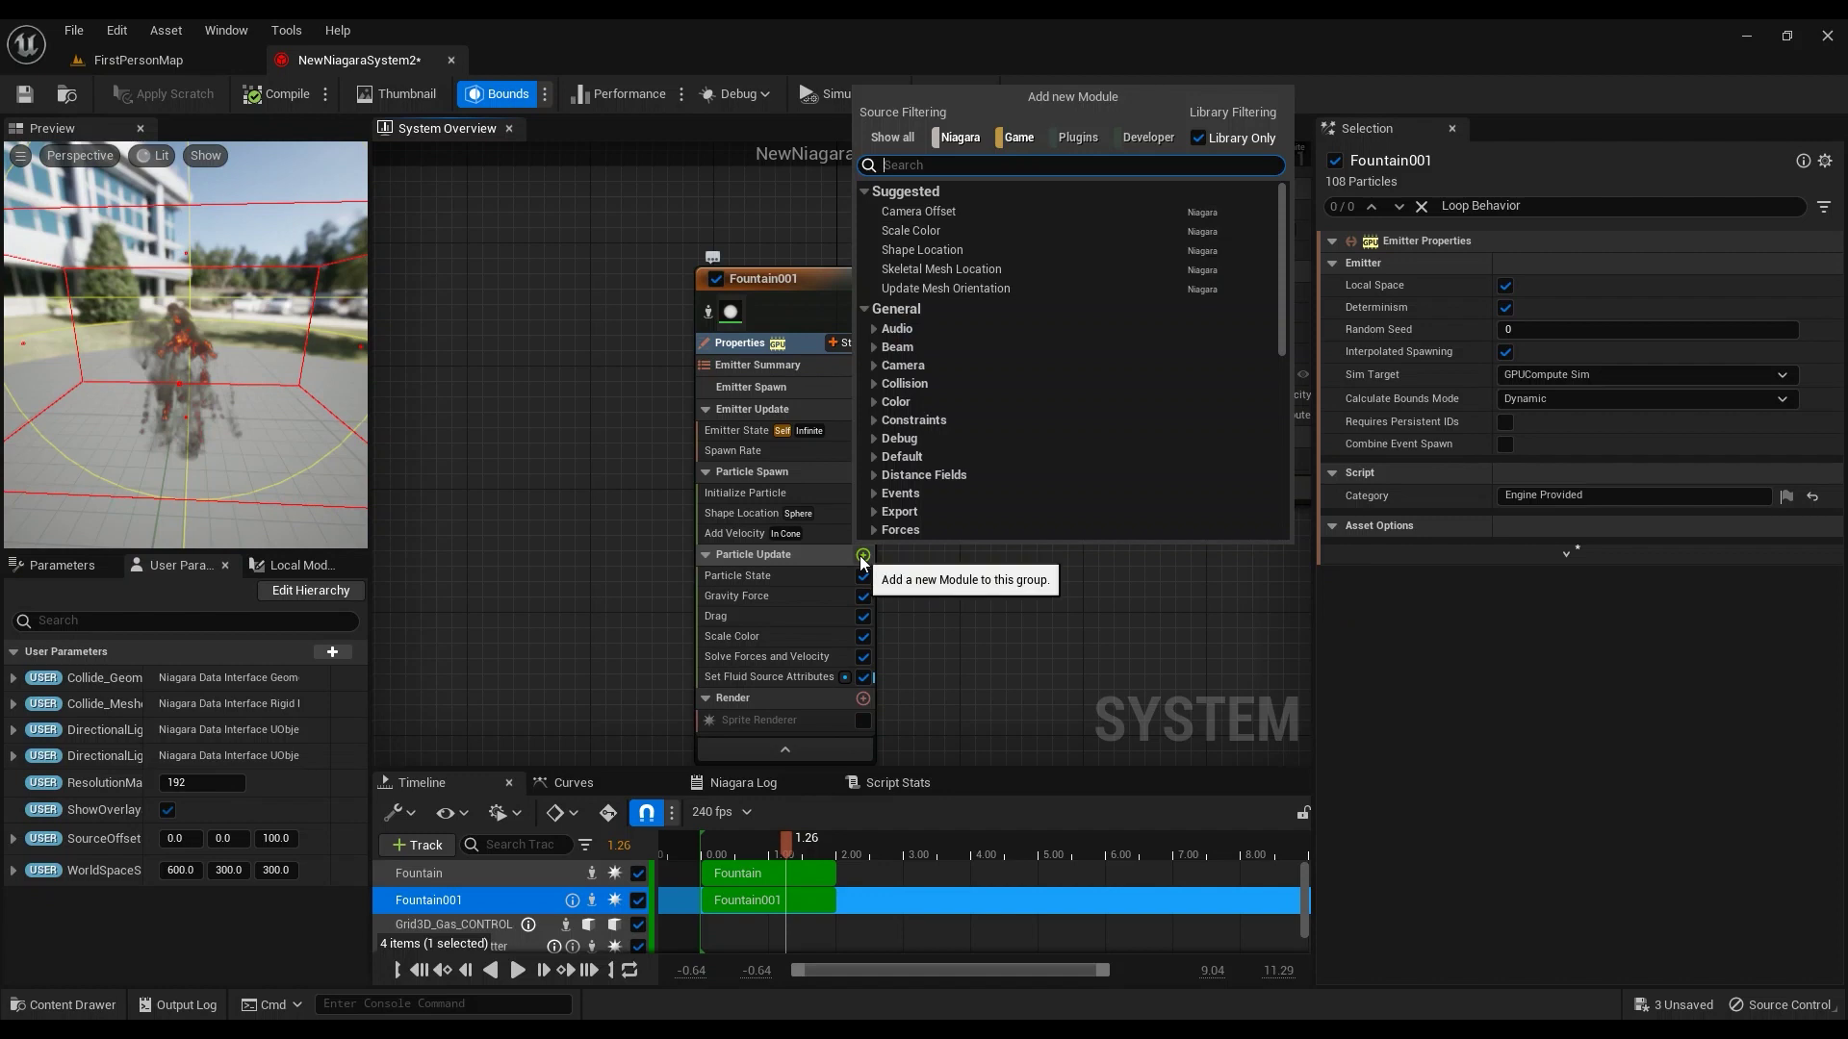
text(noi)
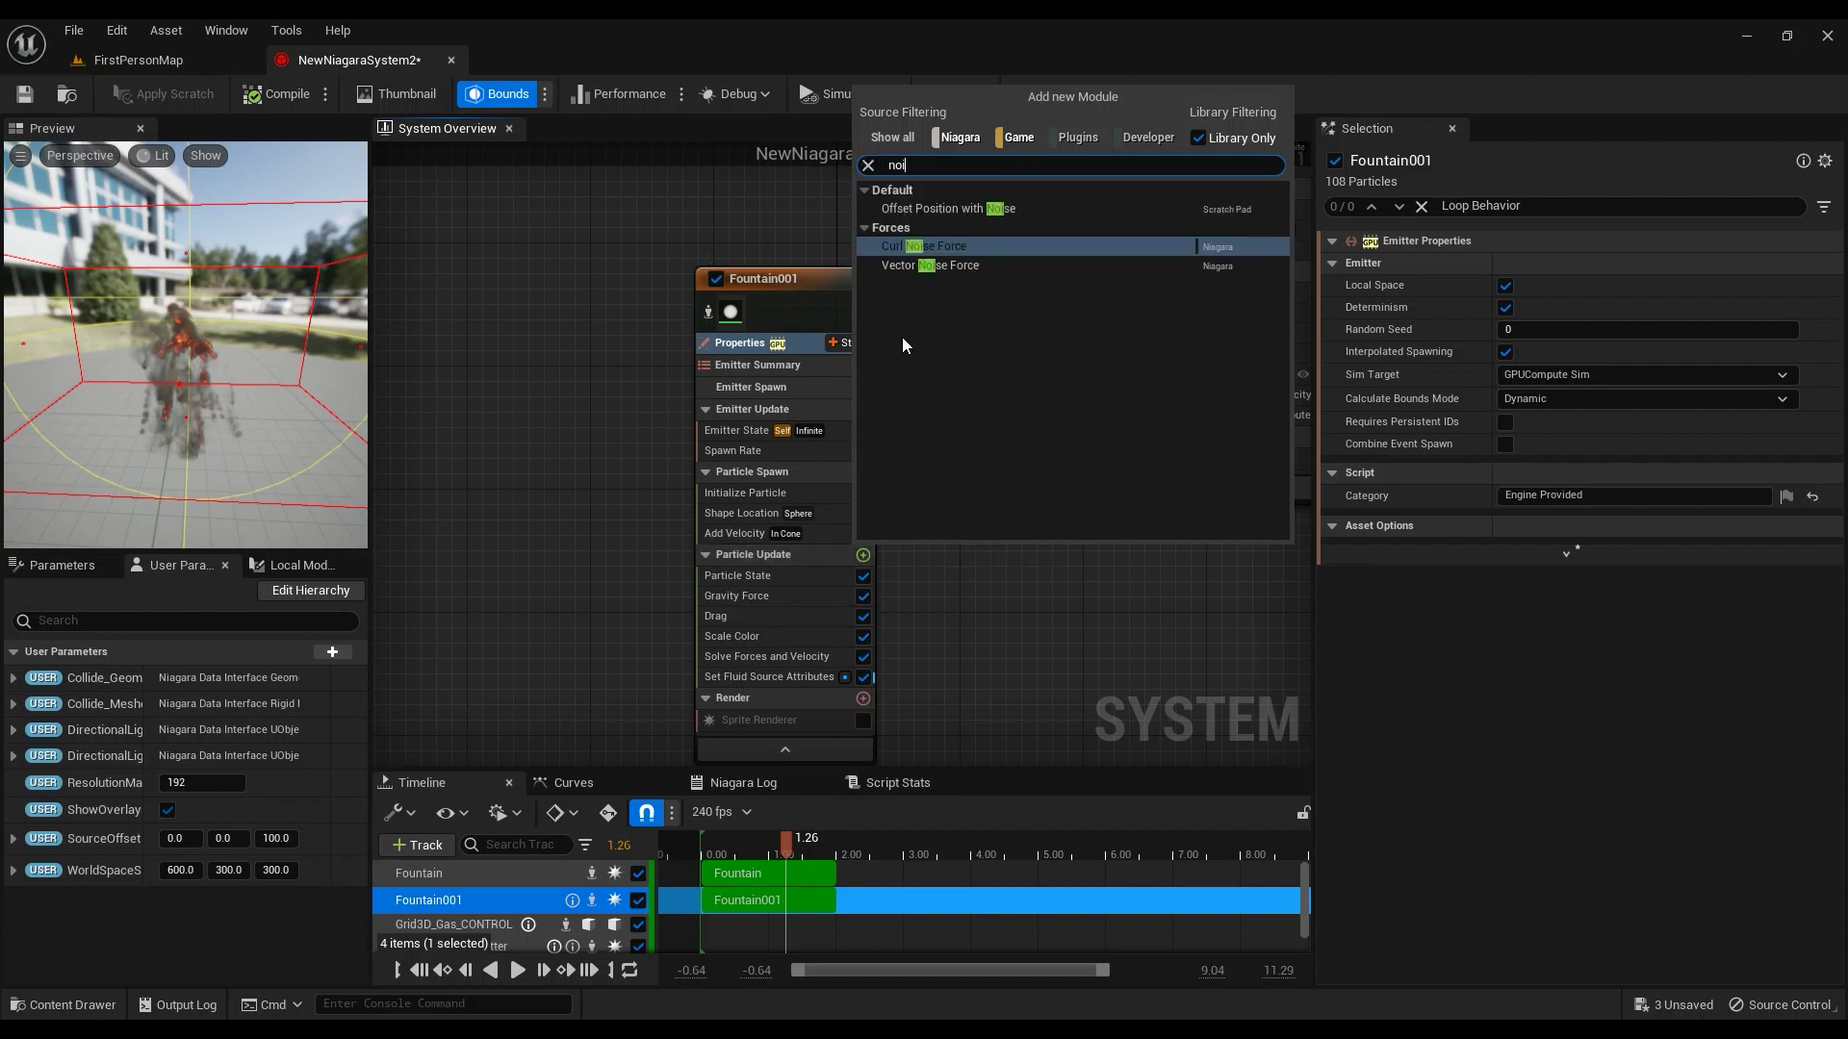
click(956, 245)
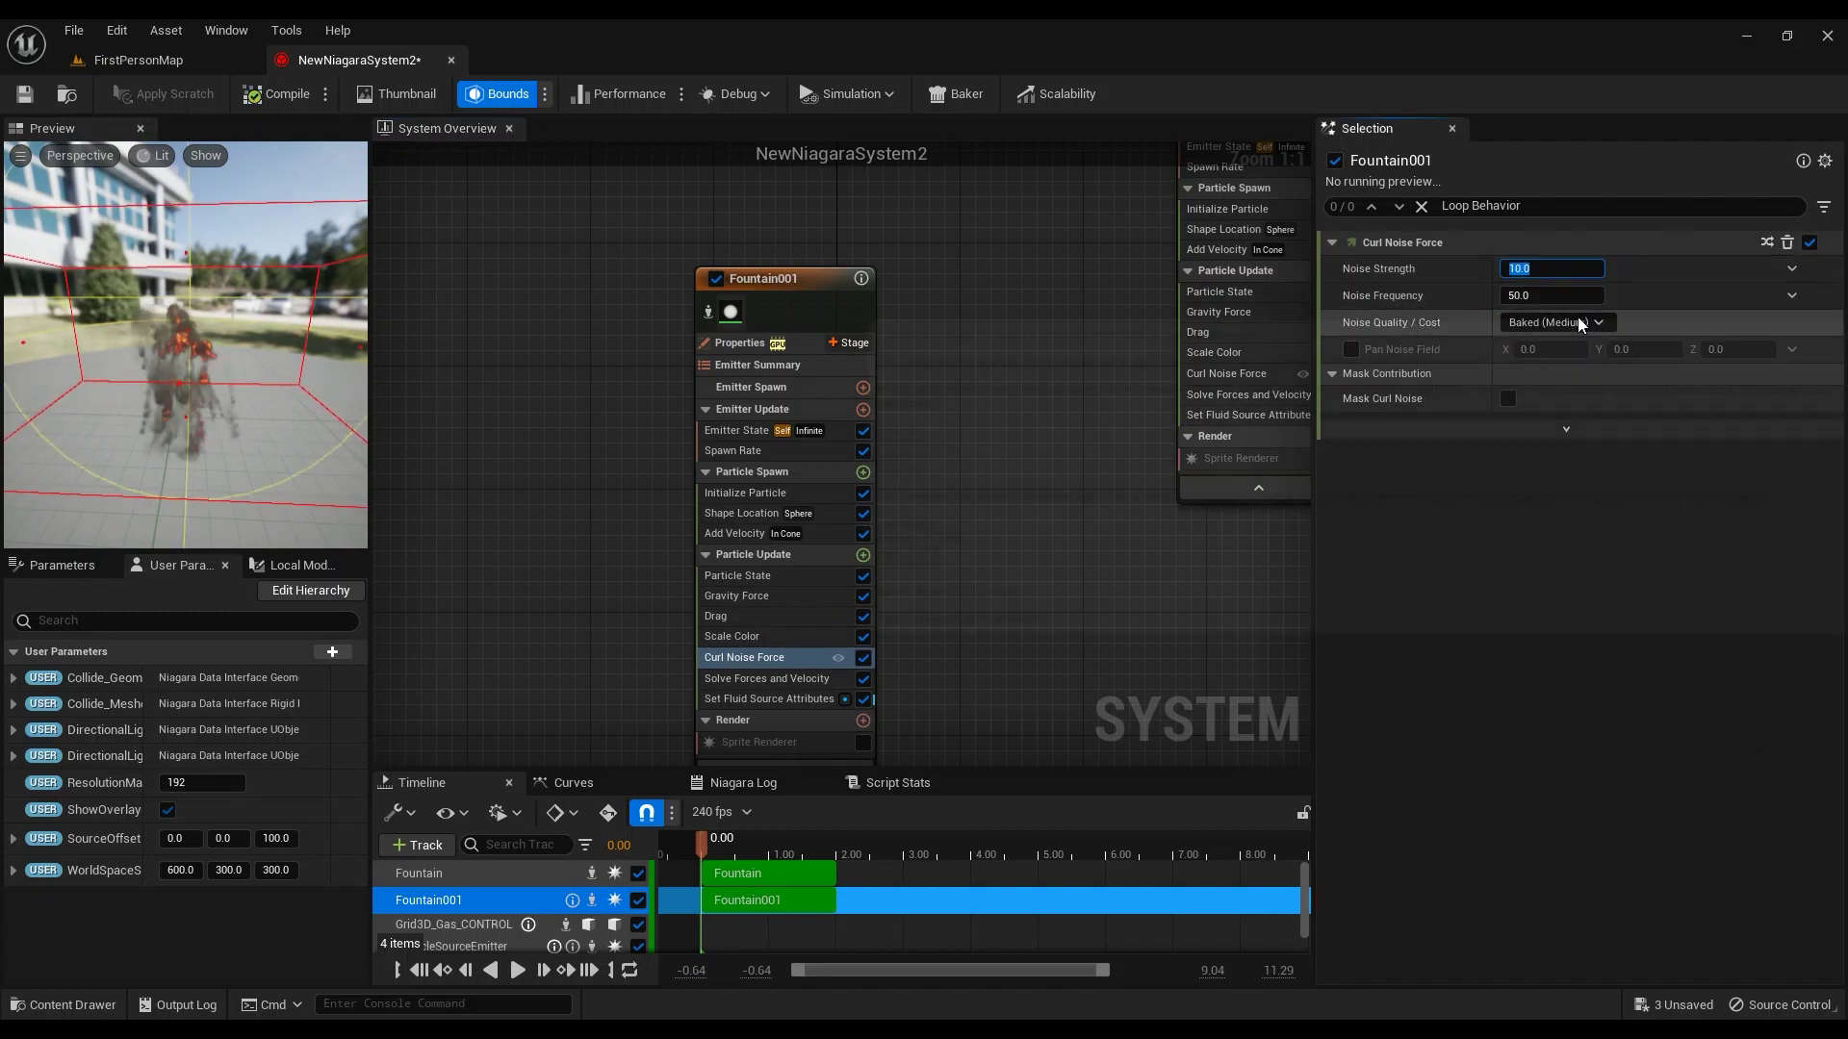
text(50)
key(Return)
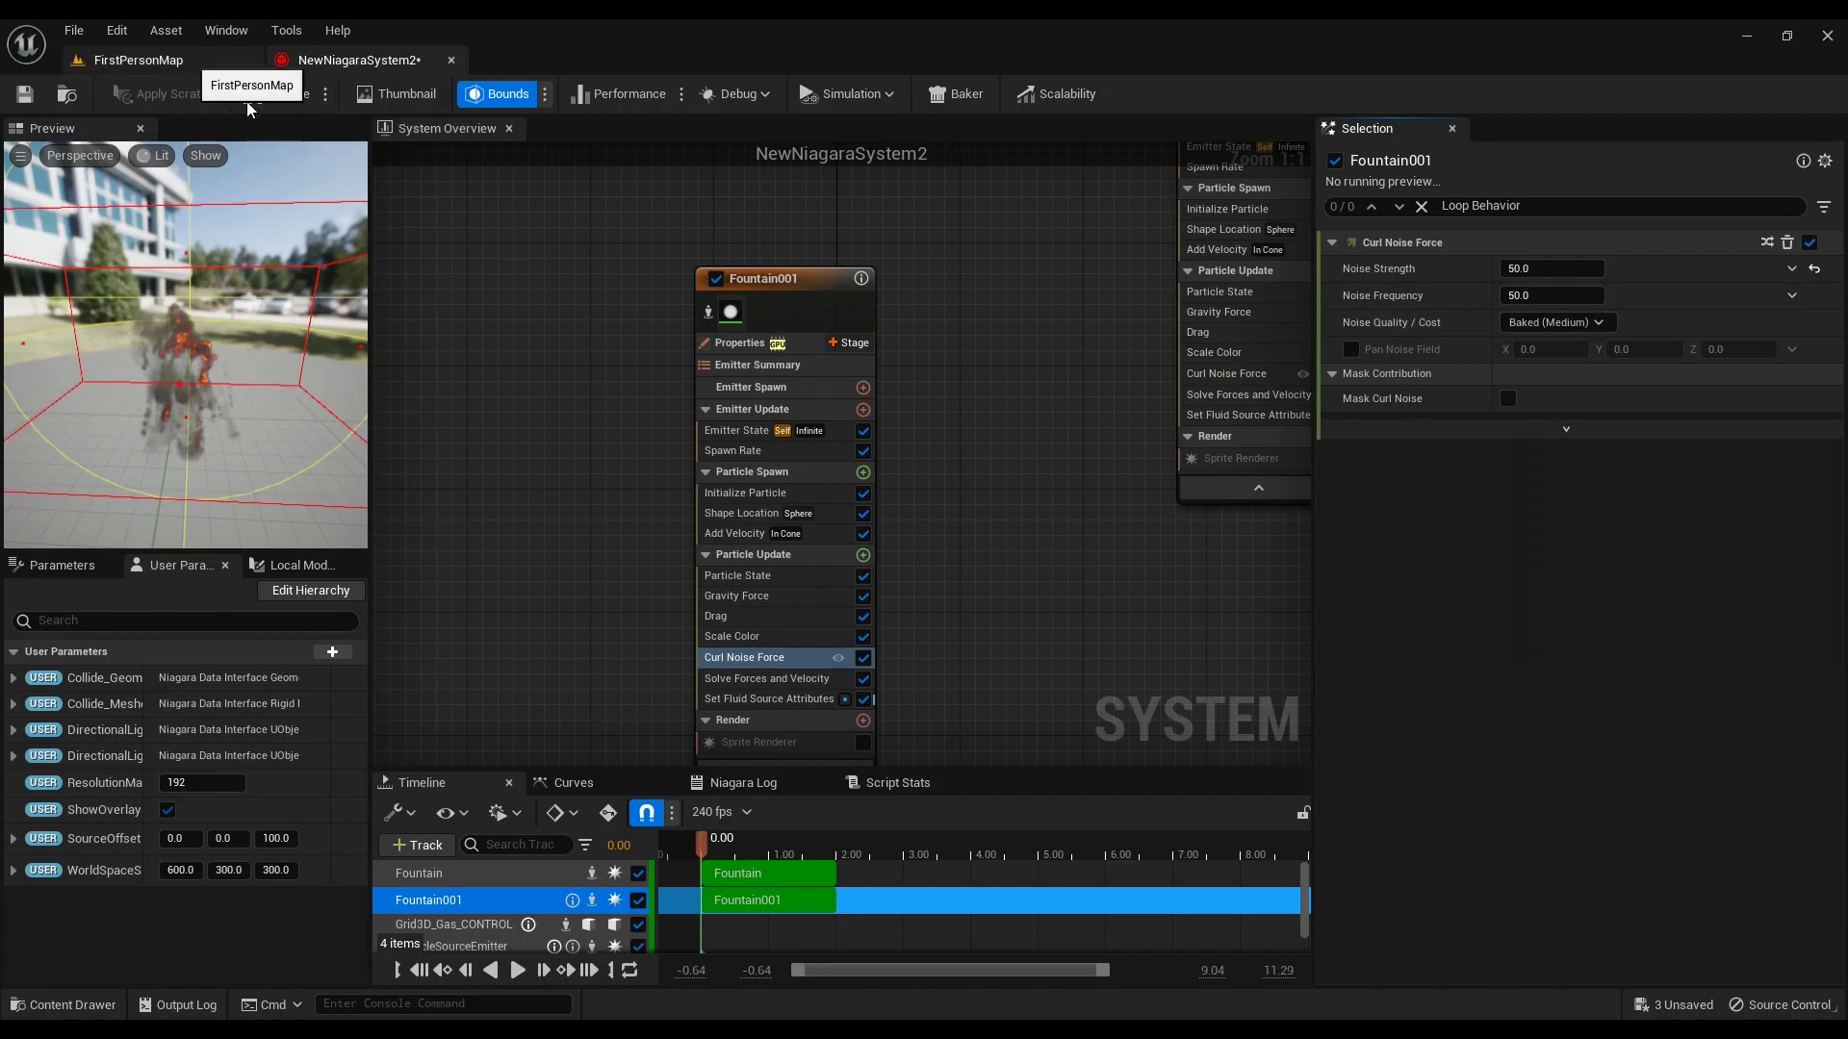
Preview the curl-noise smoke head-on in the FirstPersonMap level
click(192, 62)
right_drag(776, 540, 702, 539)
click(358, 60)
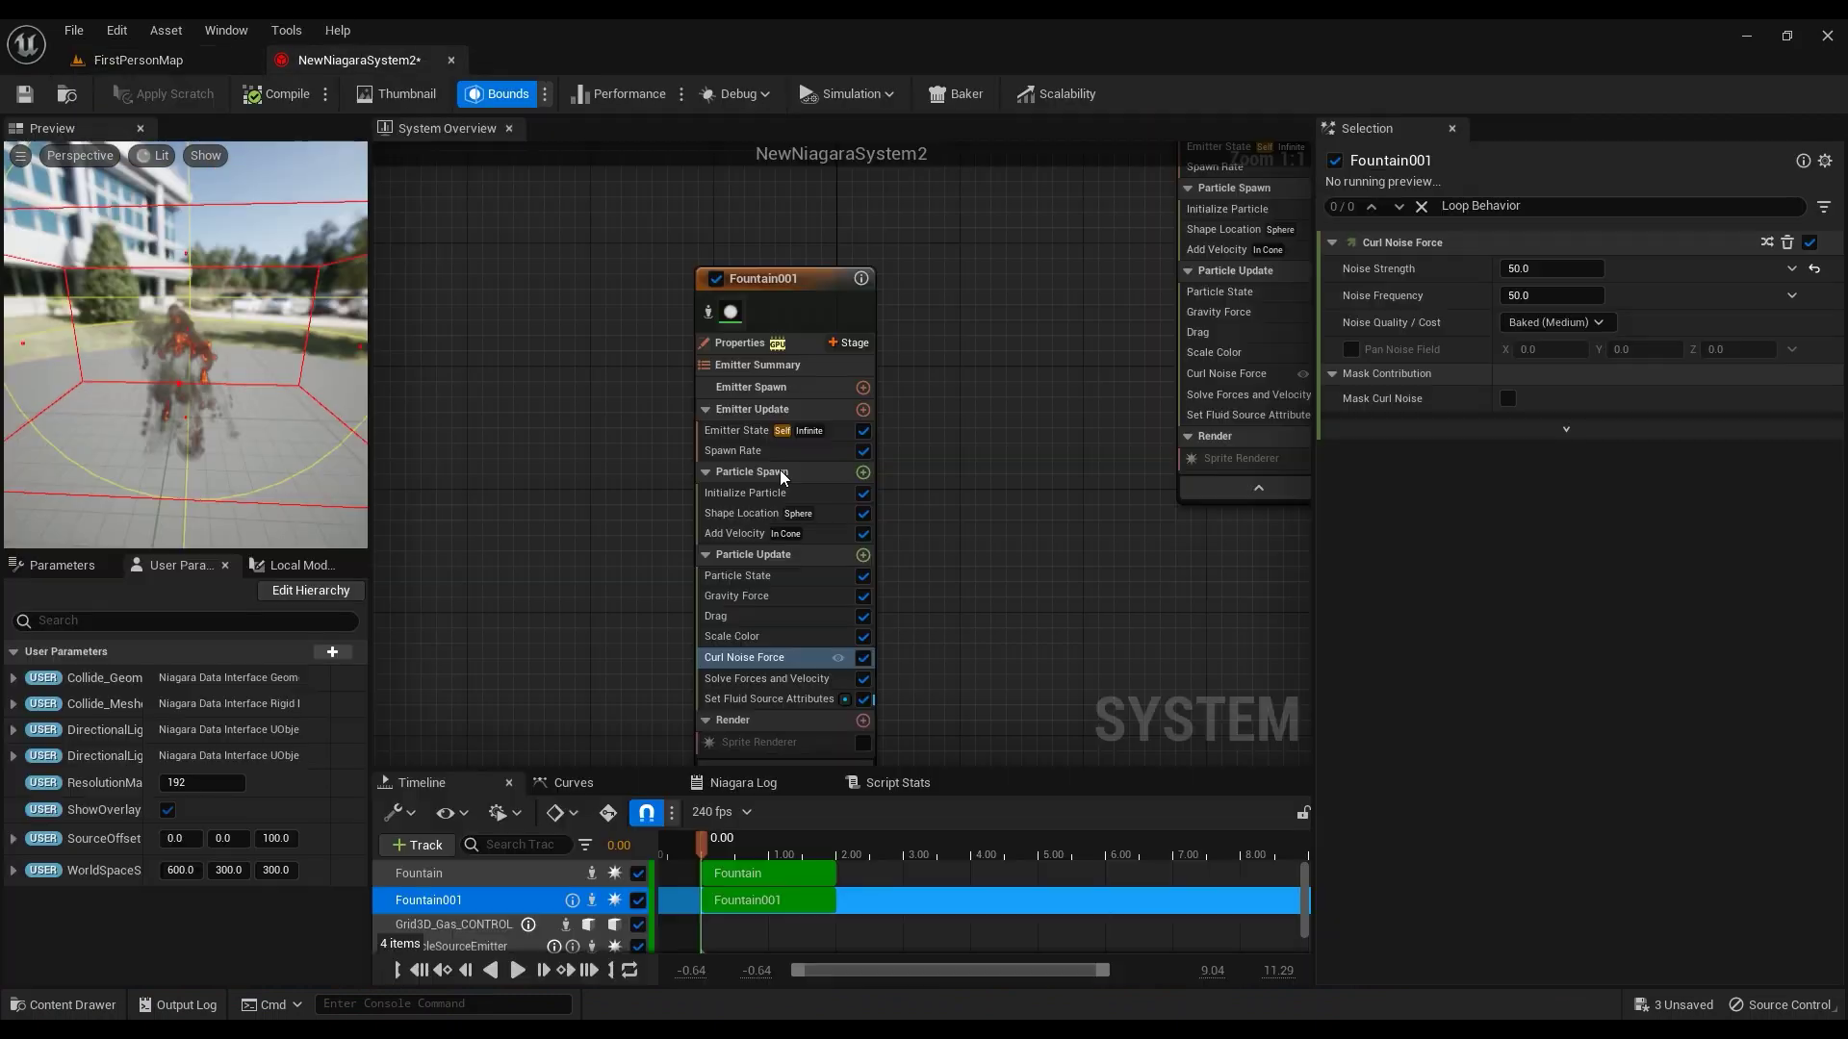
Select Grid3D_Gas_CONTROLS_Emitter and show its Emitter Summary settings
right_drag(818, 625, 610, 760)
scroll(909, 326, down, 1)
right_drag(910, 326, 833, 508)
click(886, 271)
click(816, 313)
Reset density and temperature dissipation to 0.5 and orbit the level camera around the smoke
click(1427, 271)
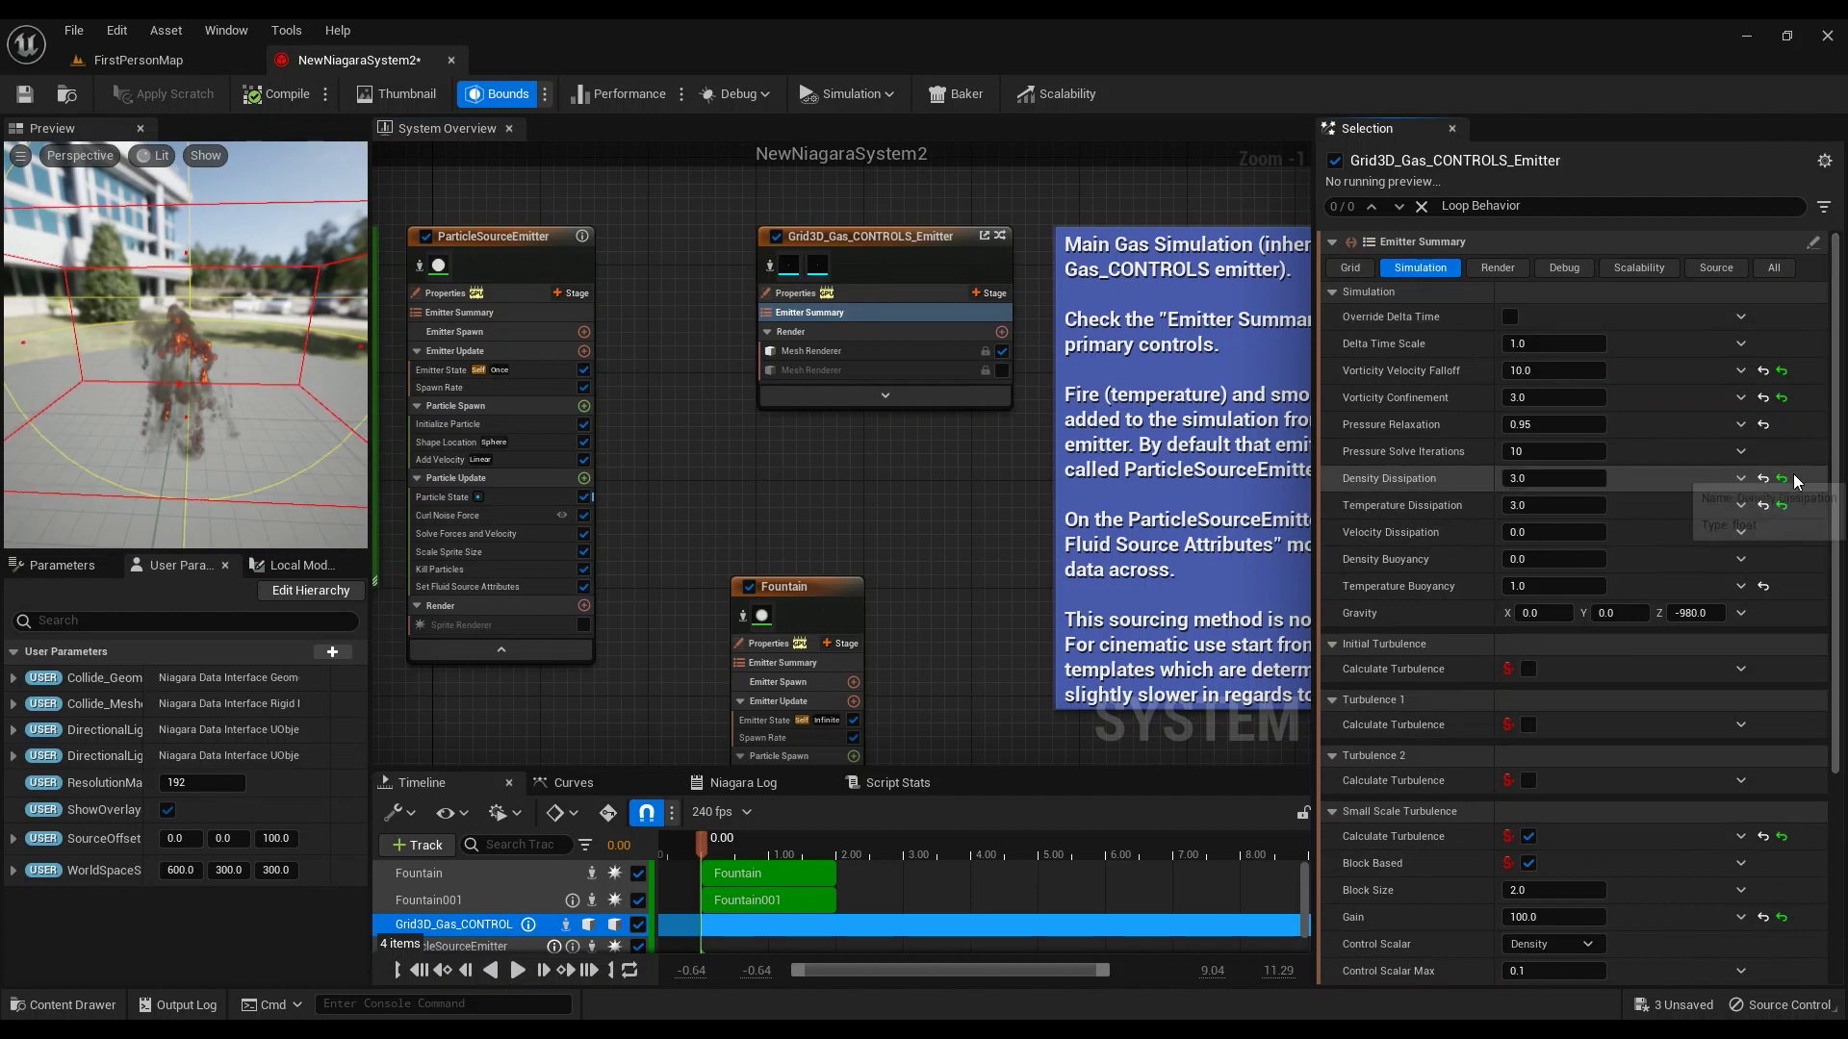
click(1782, 507)
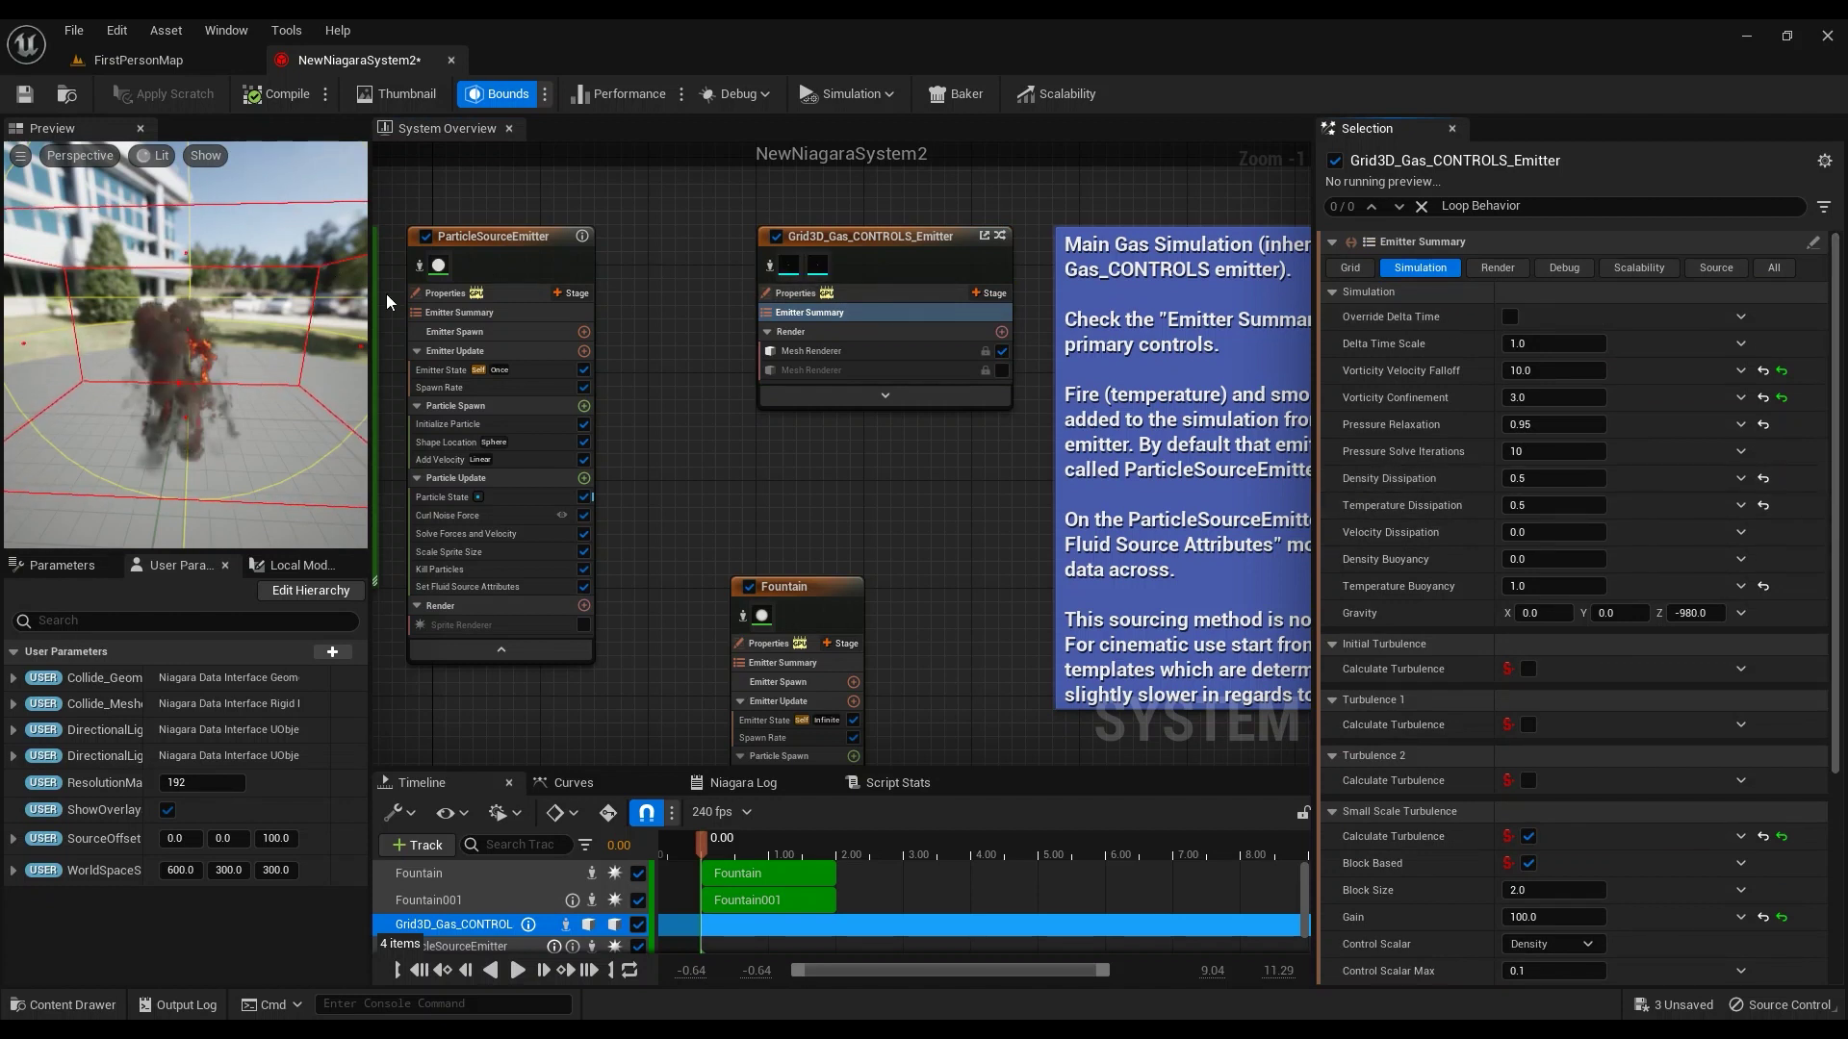
click(191, 59)
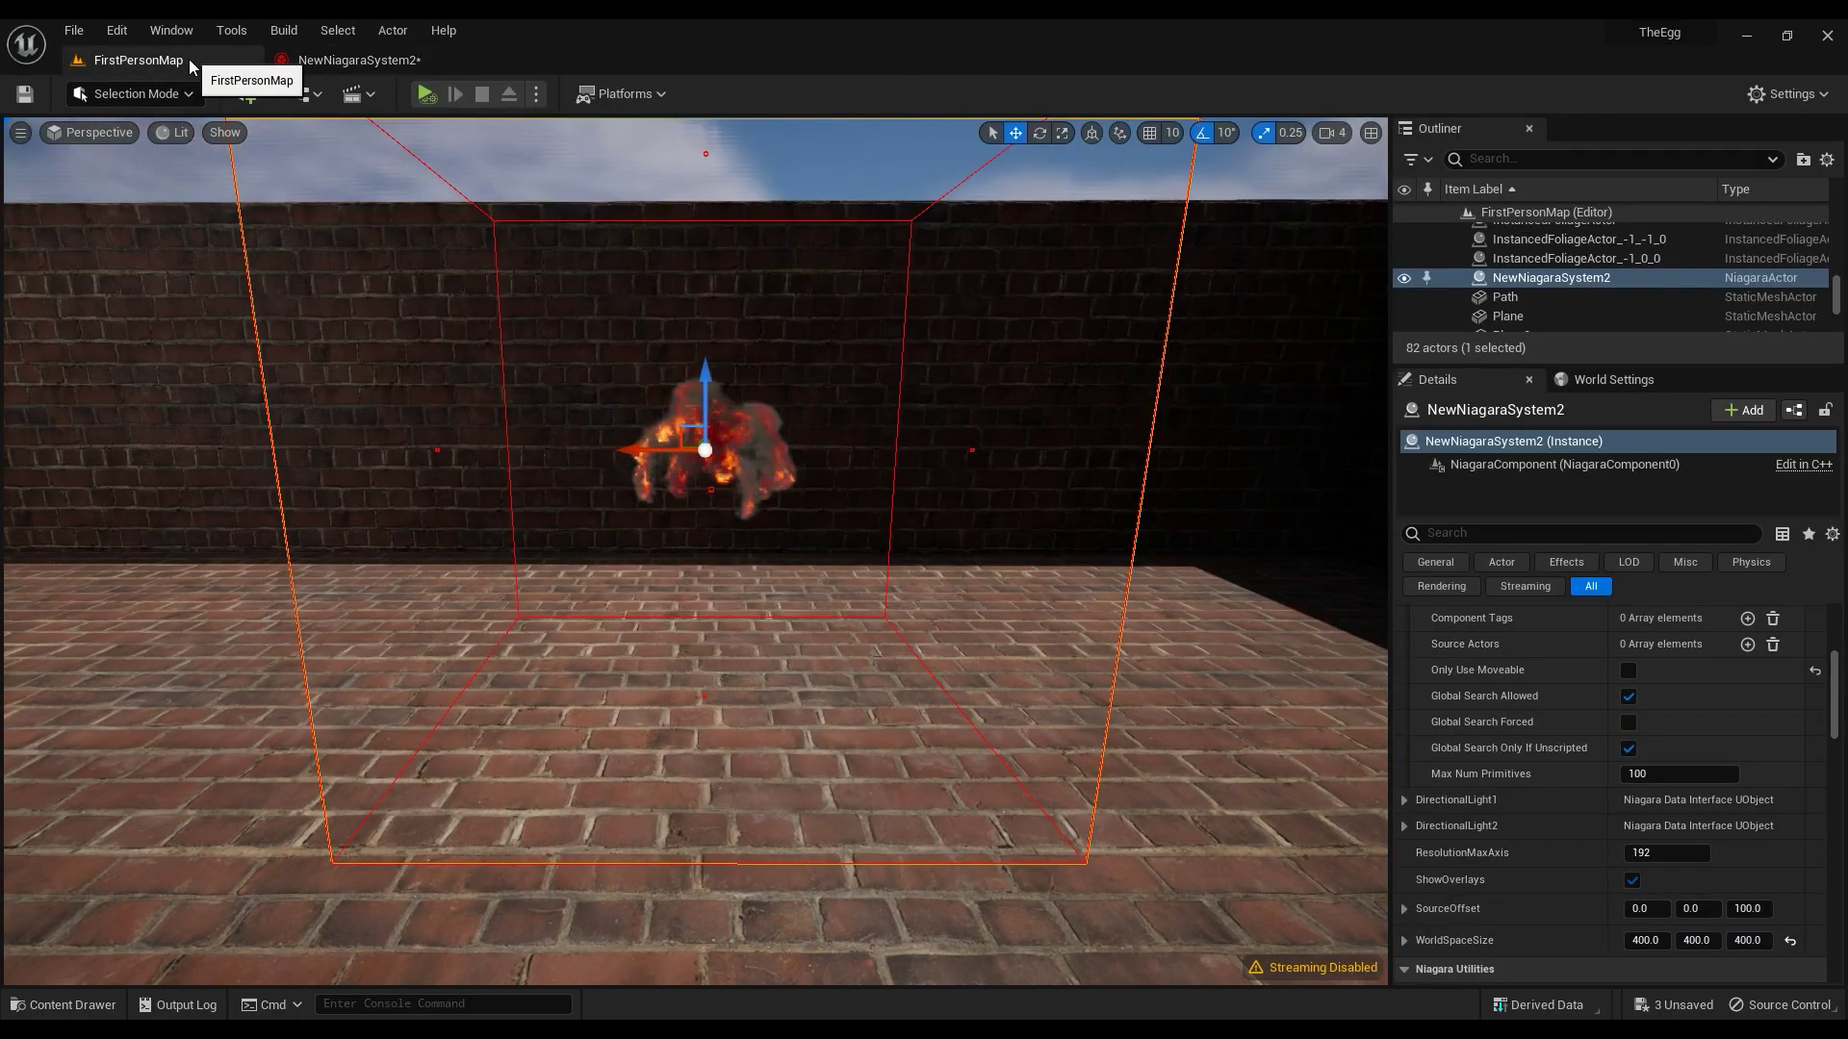
key(a)
right_drag(695, 551, 770, 539)
key(d)
key(s)
key(a)
key(d)
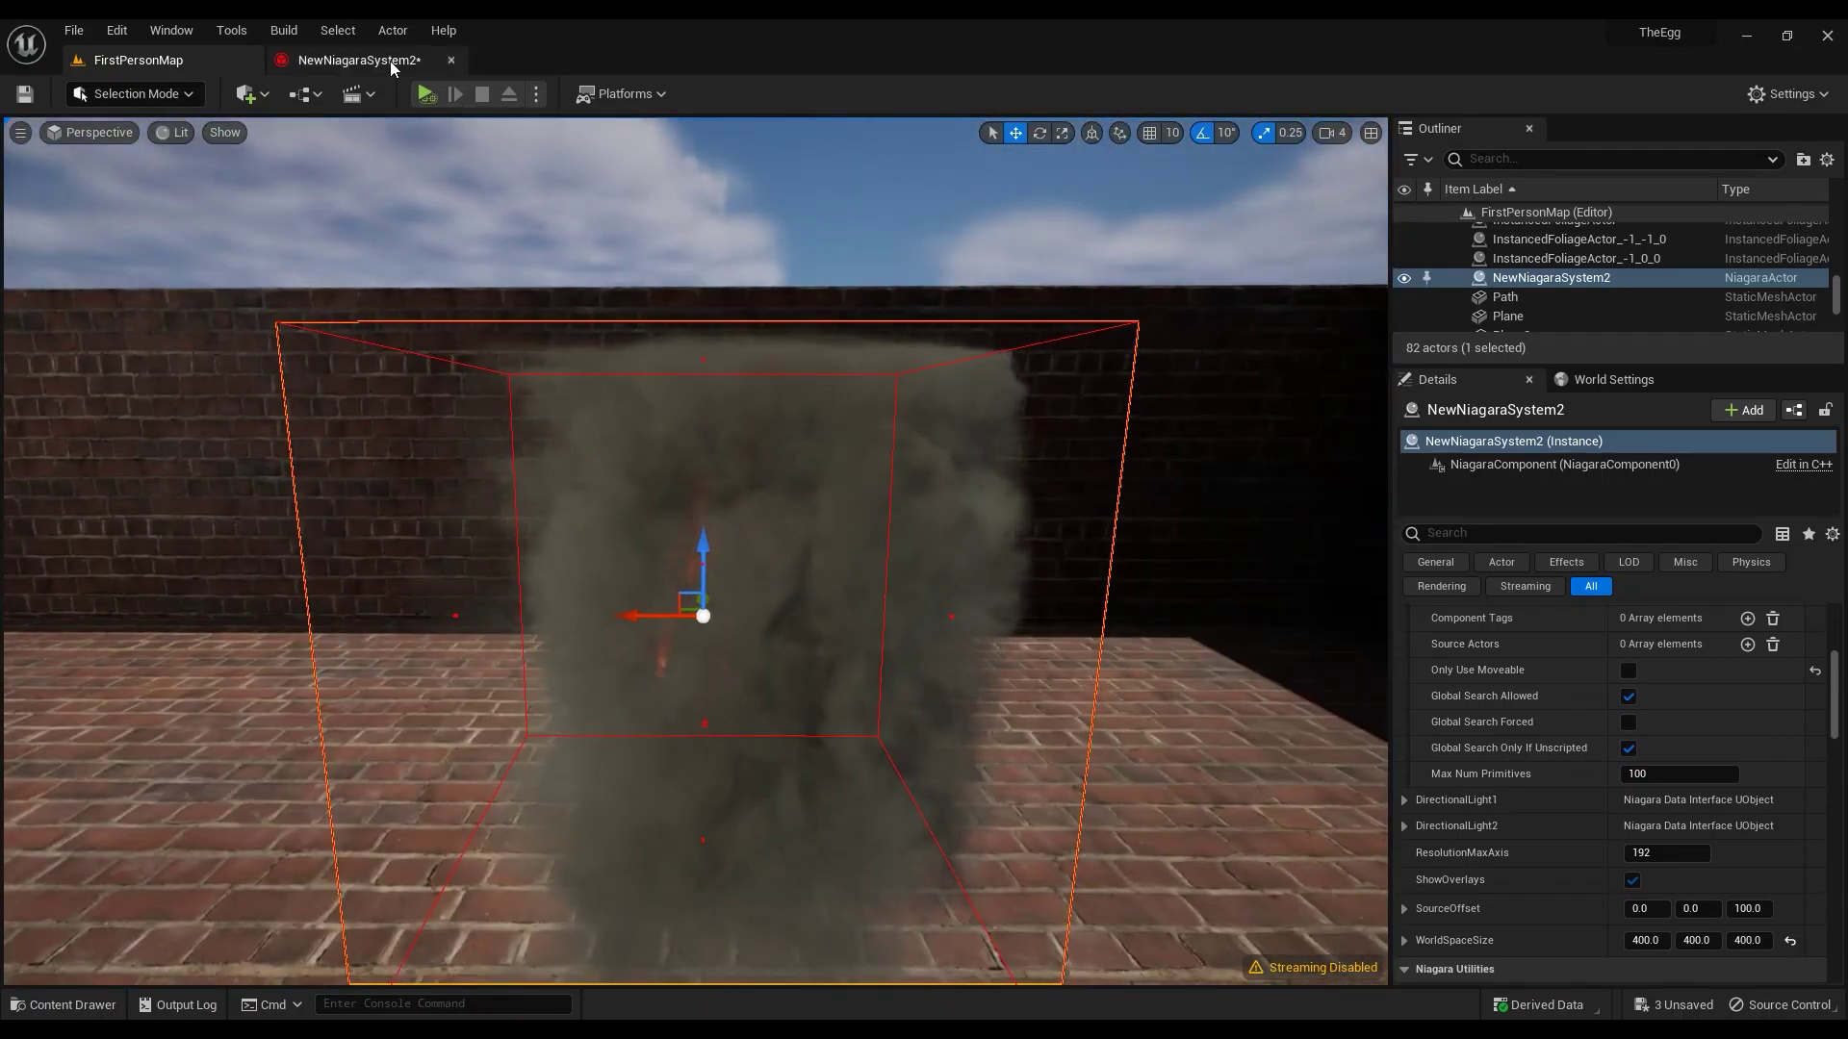
Enter Density Dissipation 1.0 and Temperature Dissipation 0.3, then preview the fire in the level
click(359, 59)
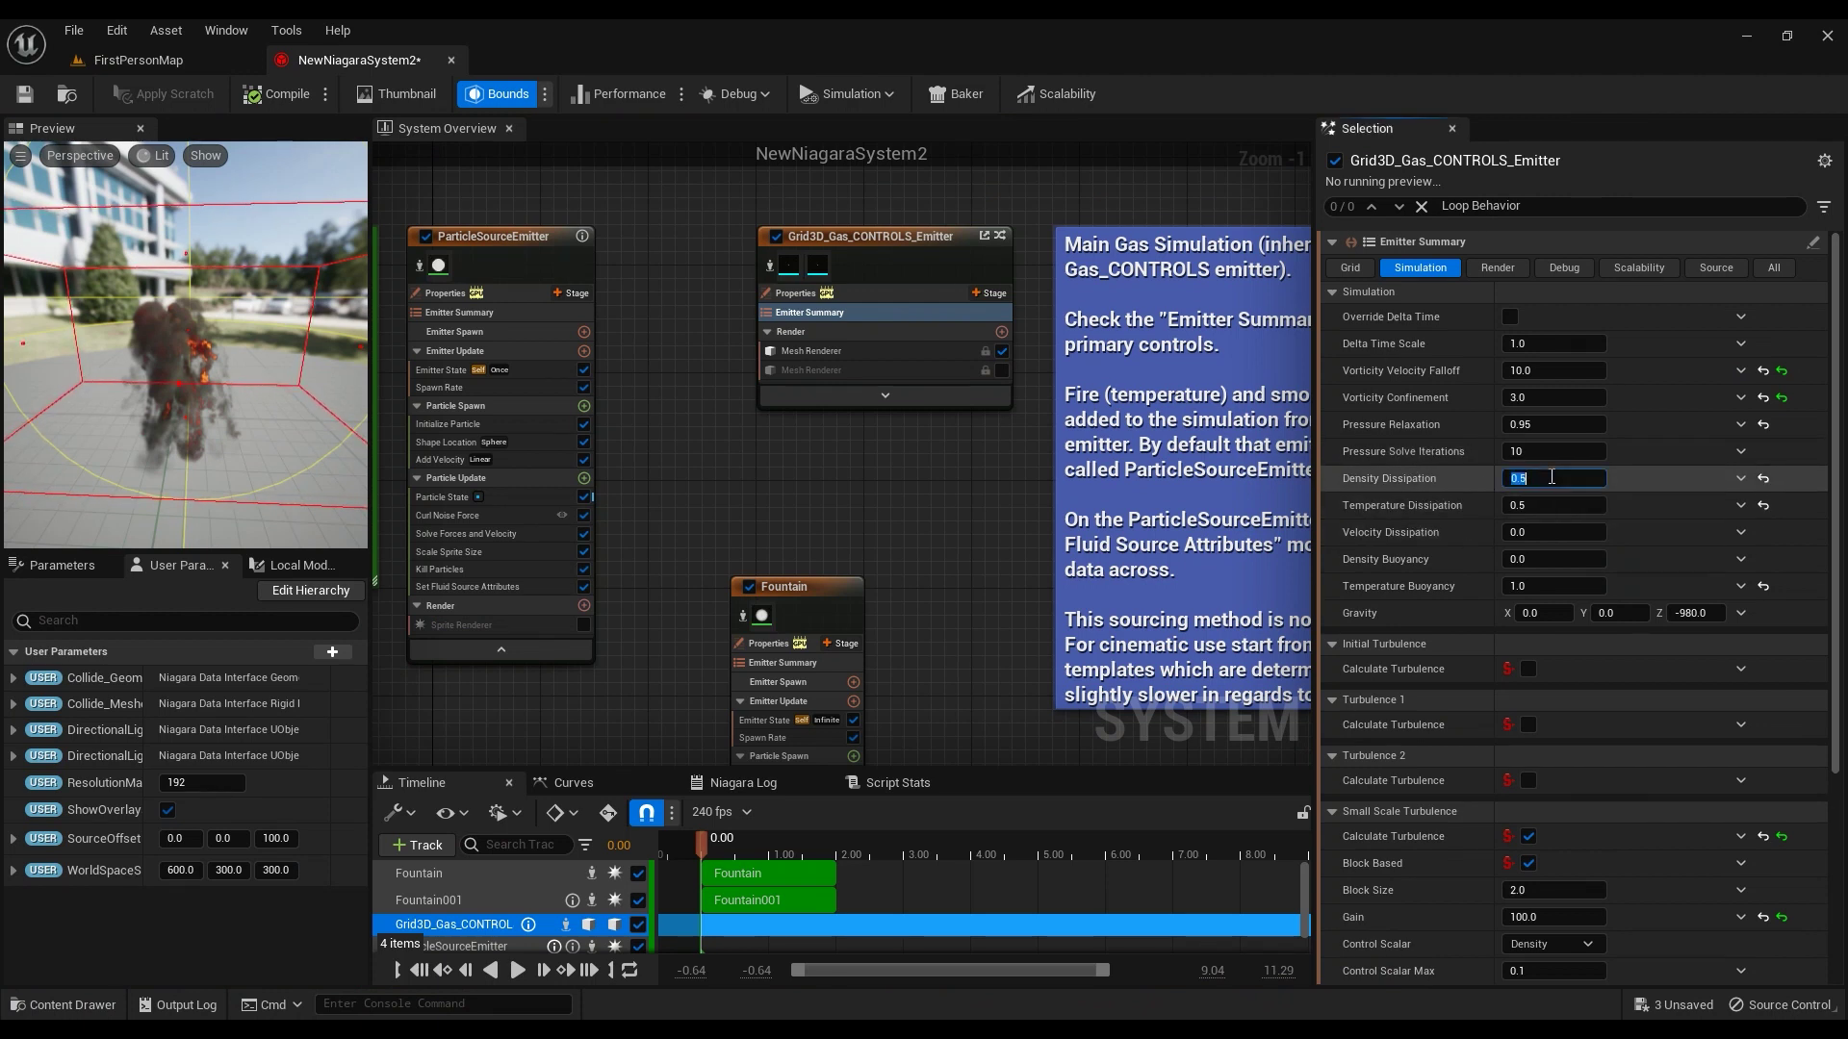
key(Return)
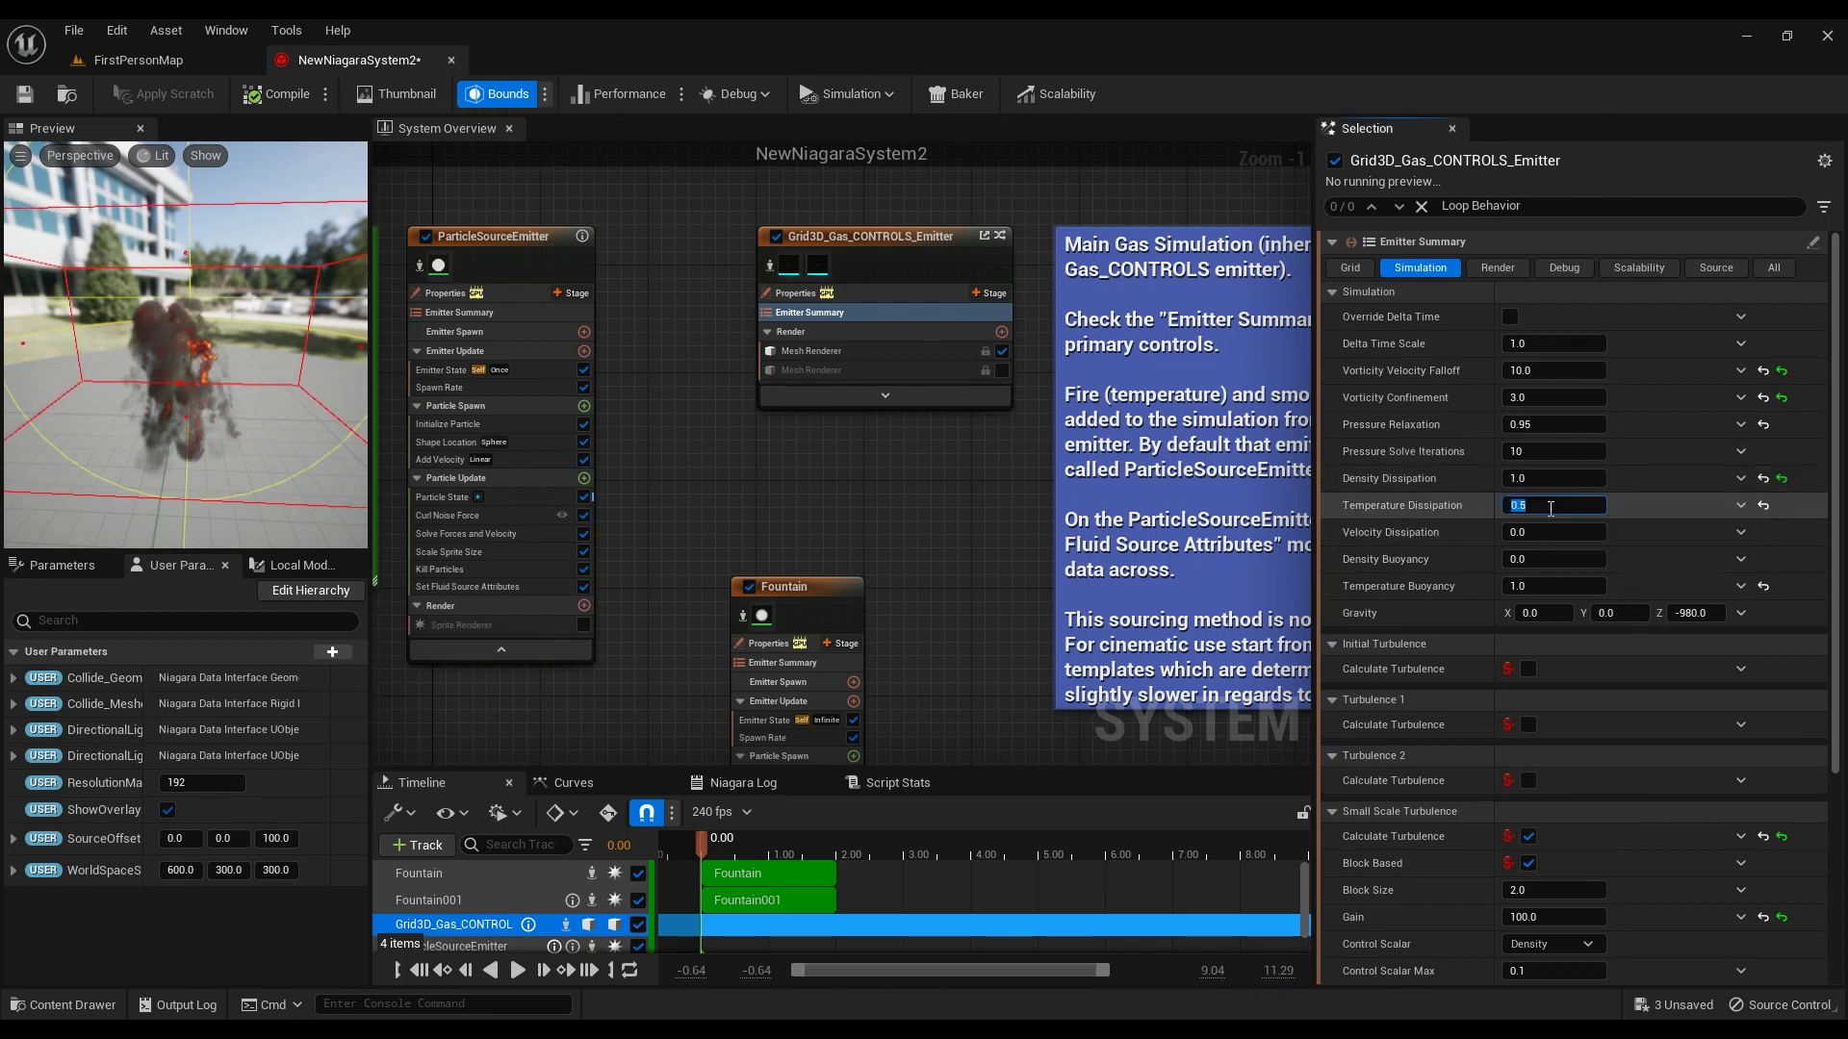
text(0.3)
key(Return)
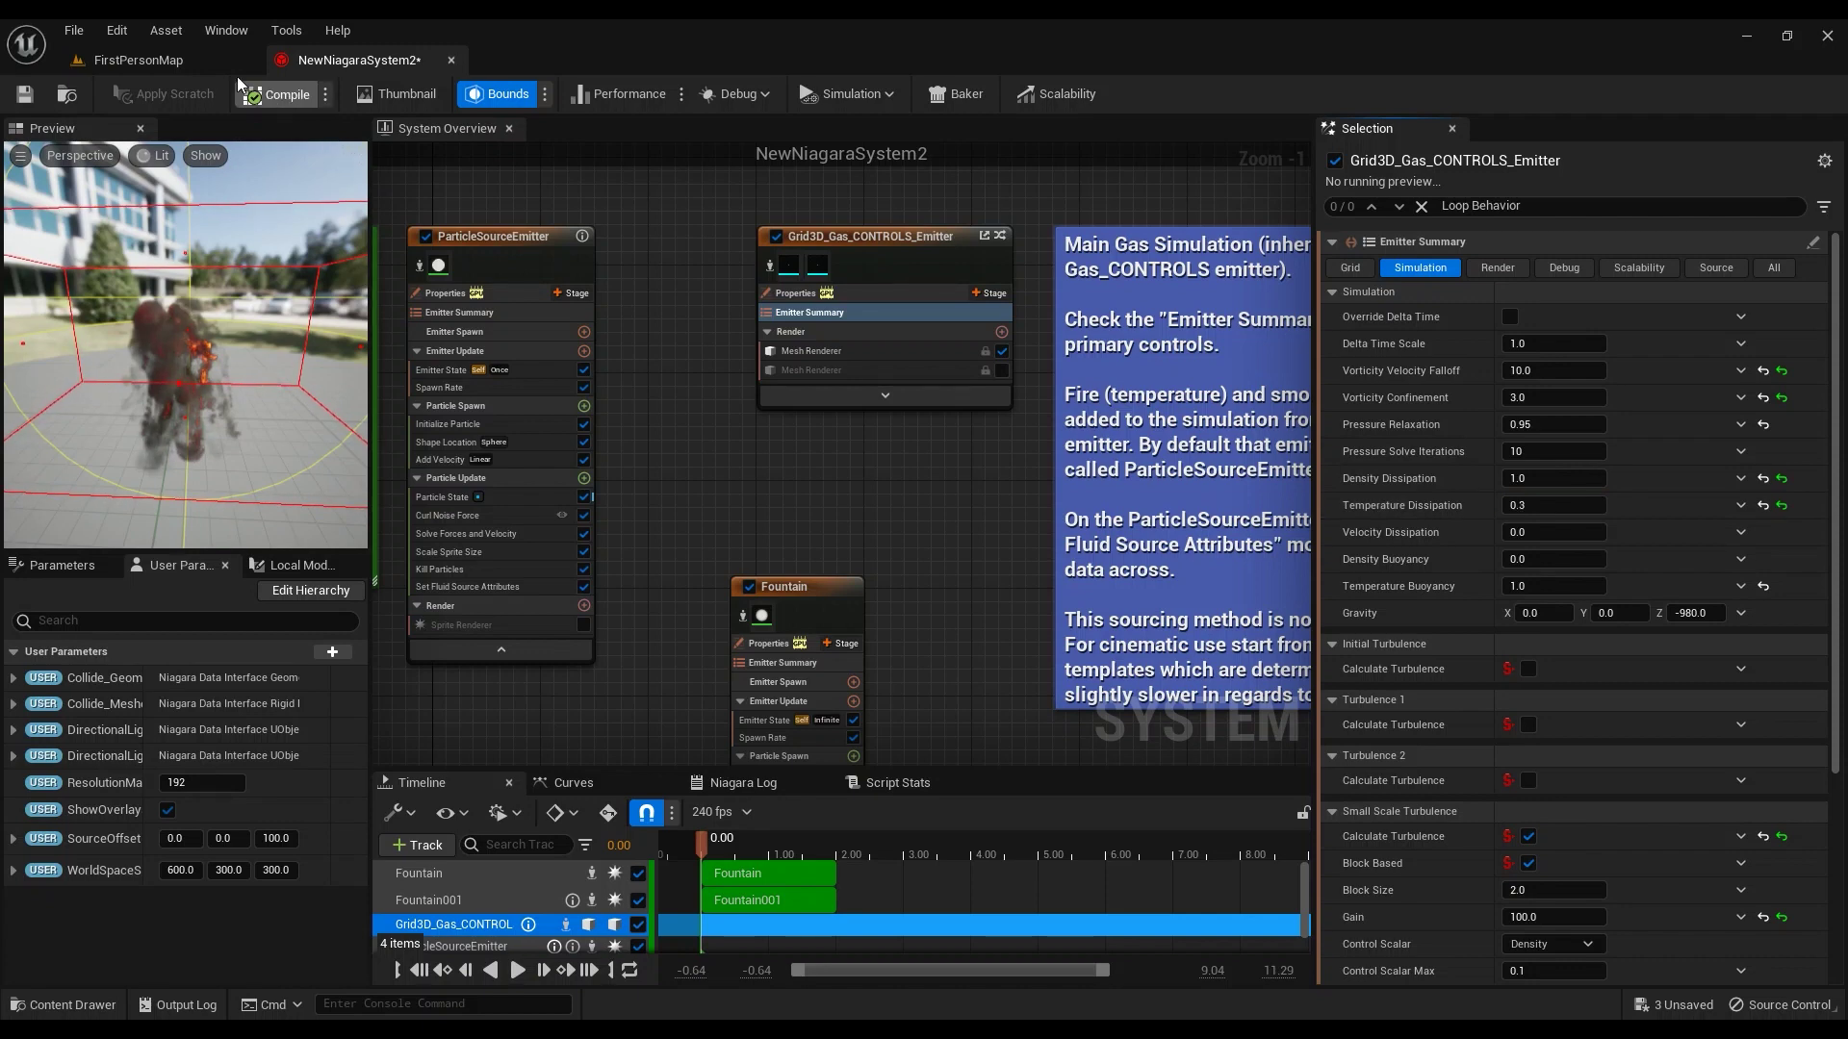
click(186, 49)
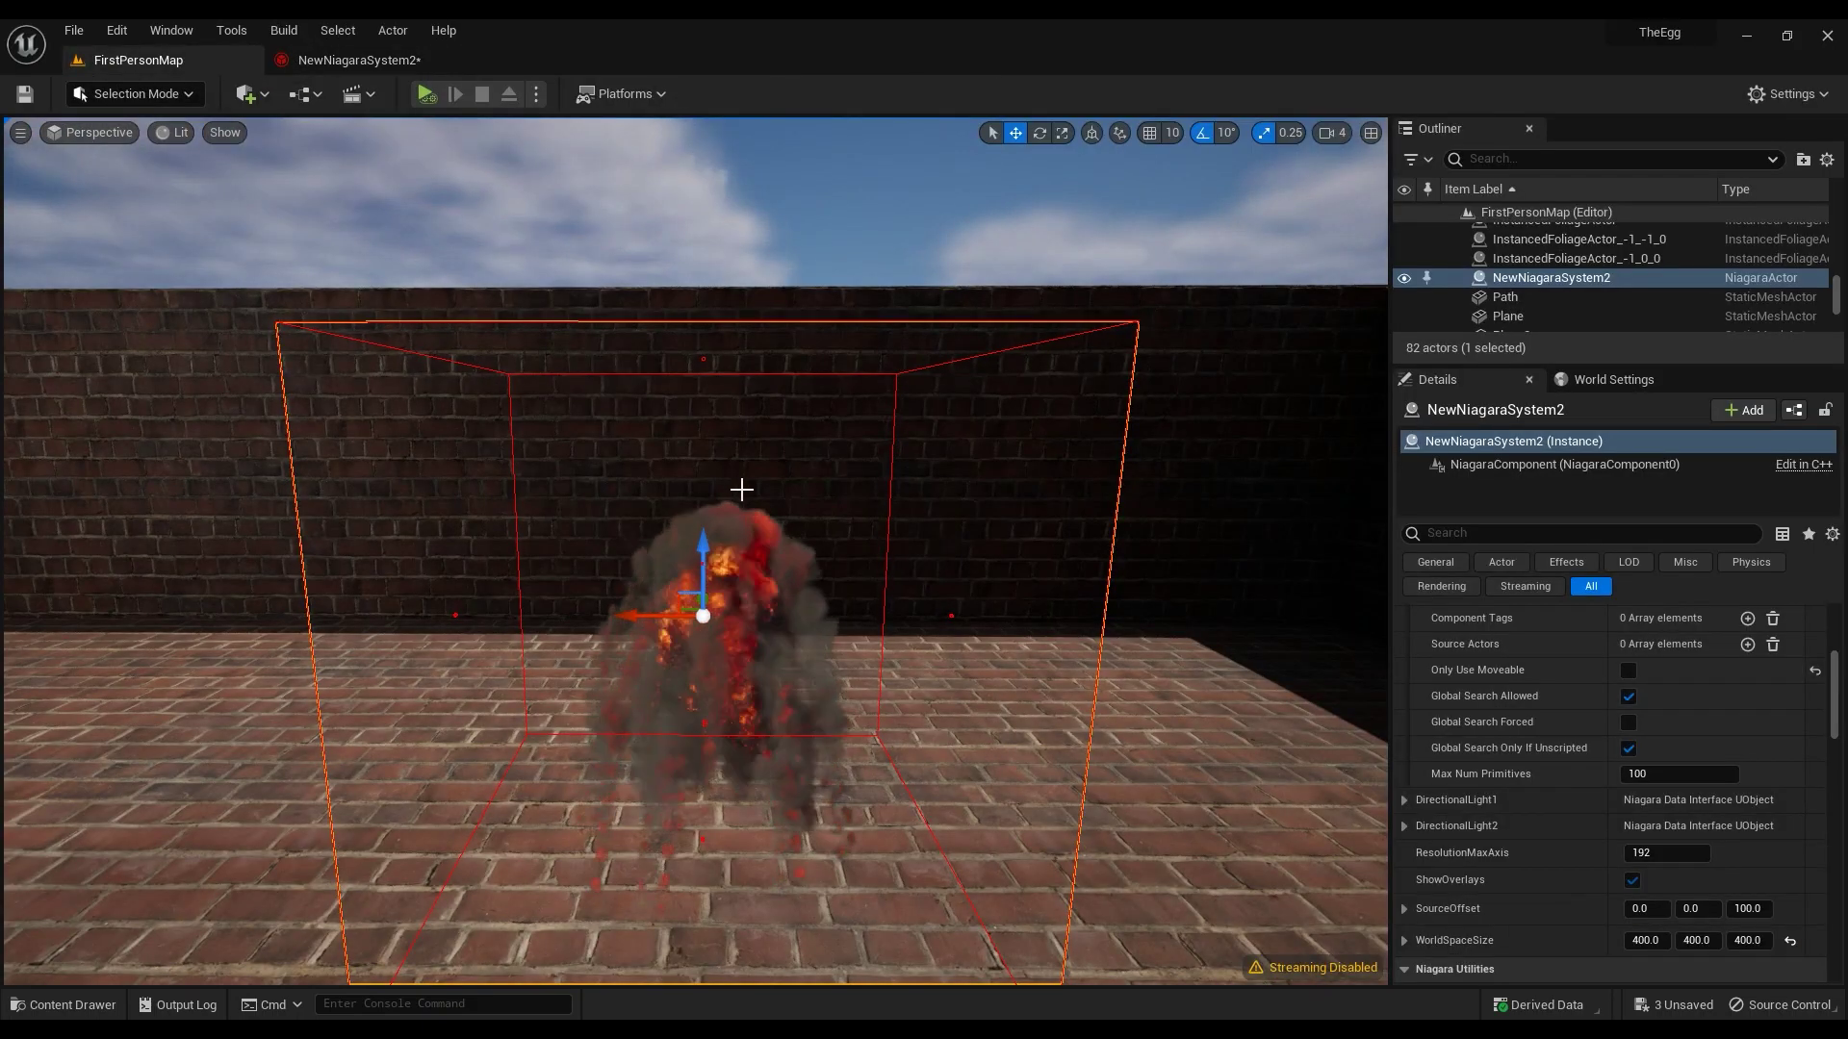
right_drag(741, 490, 722, 450)
key(a)
Read the comment box in the System Overview graph and pan until the Fountain001 node shows
key(d)
click(377, 56)
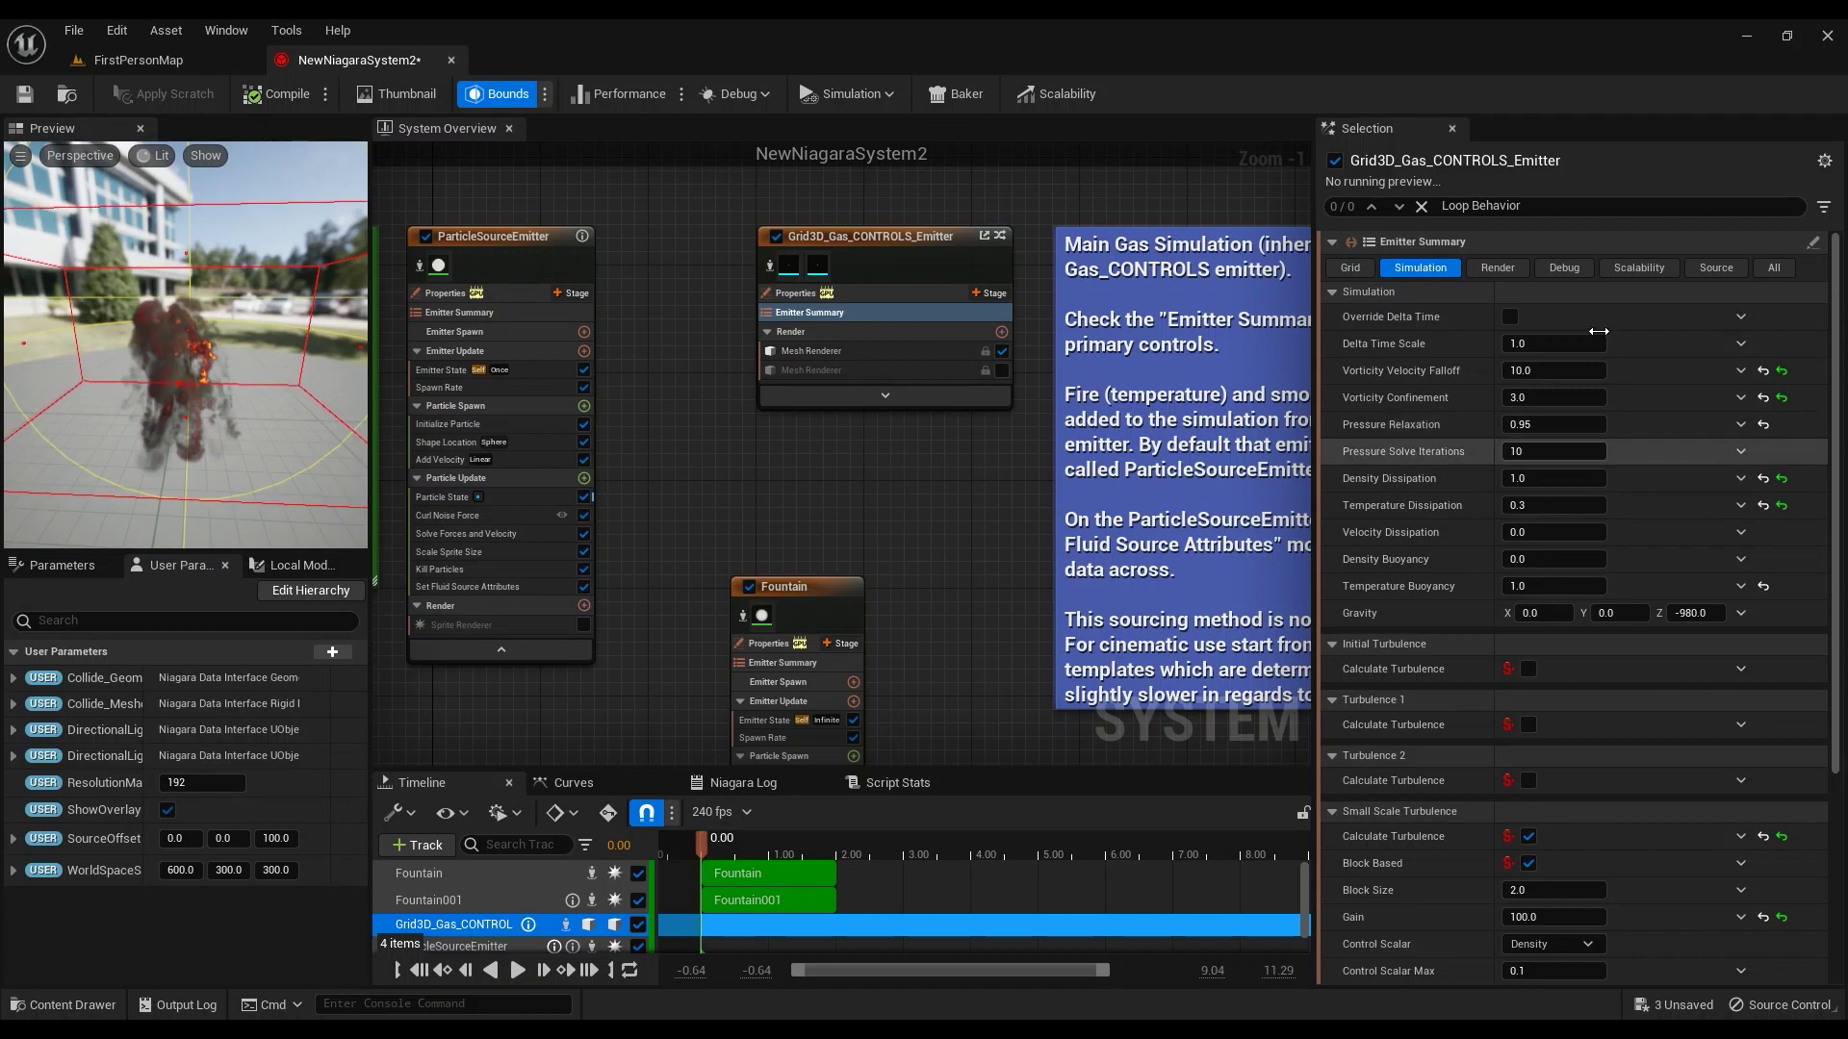
mouse_move(1211, 266)
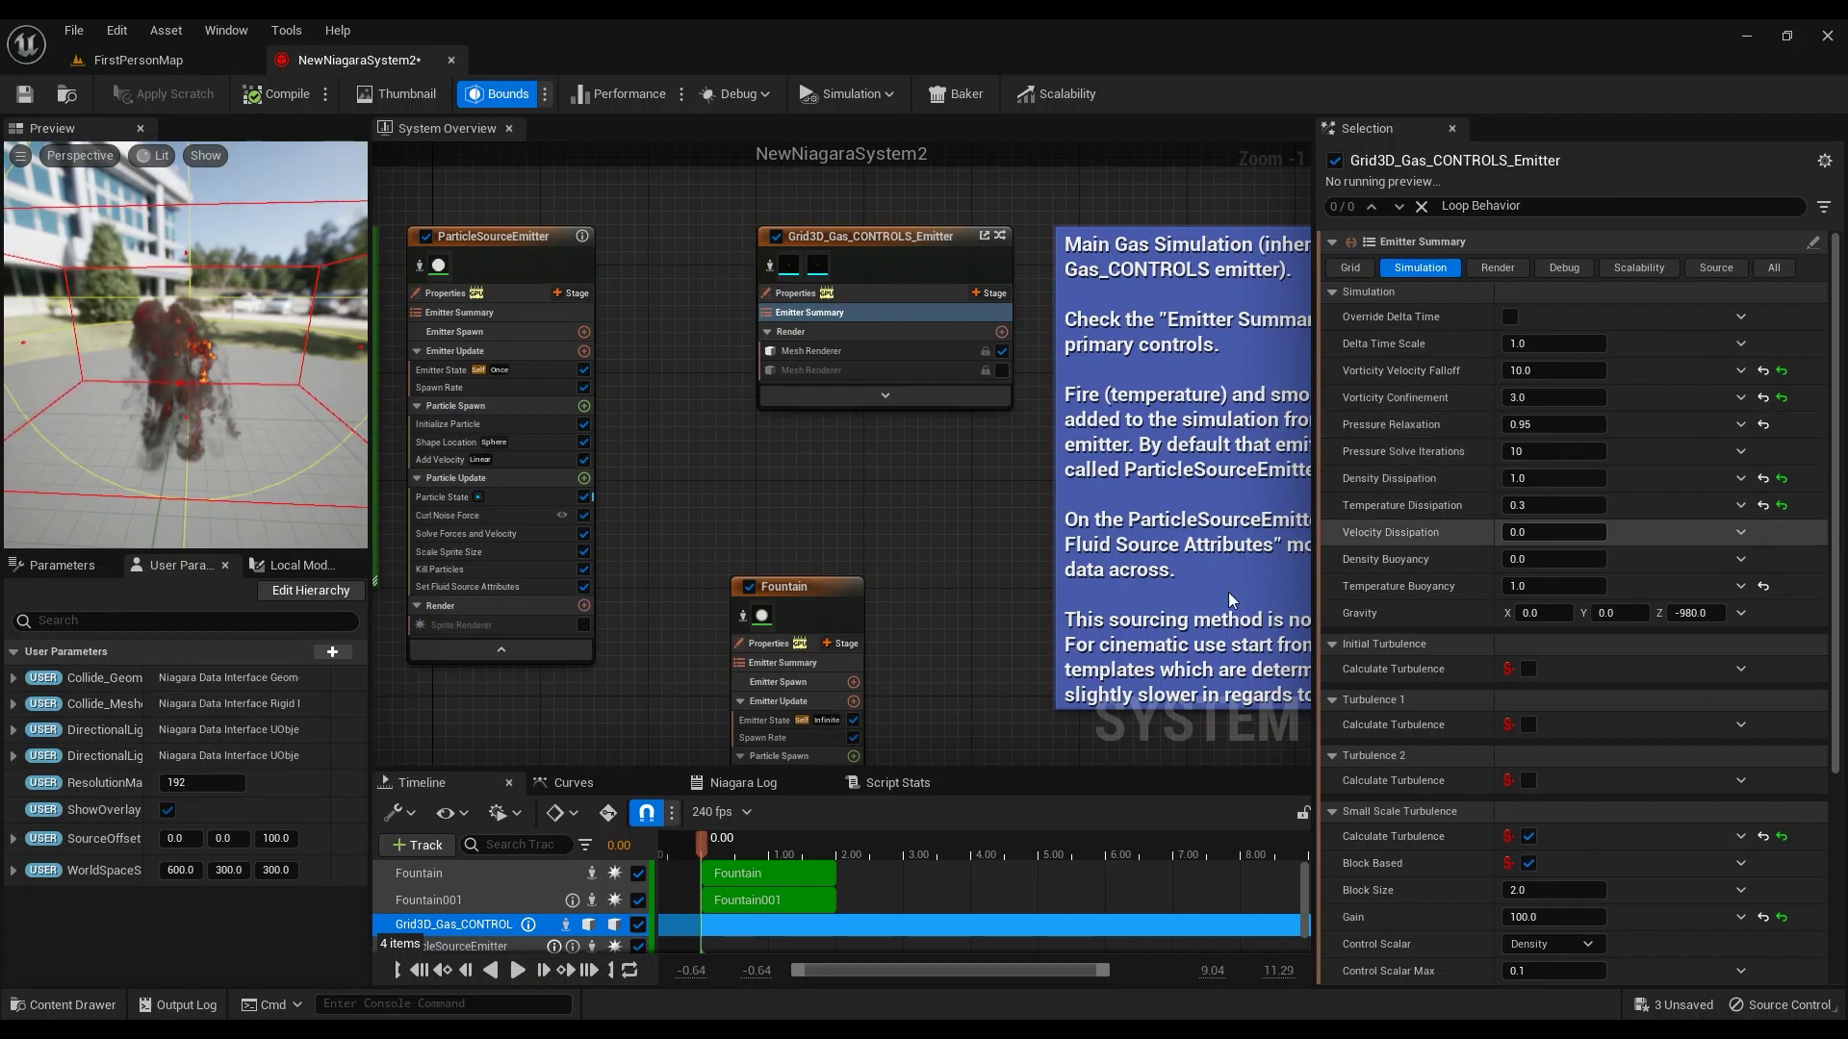
right_drag(672, 549, 936, 152)
right_drag(803, 347, 892, 371)
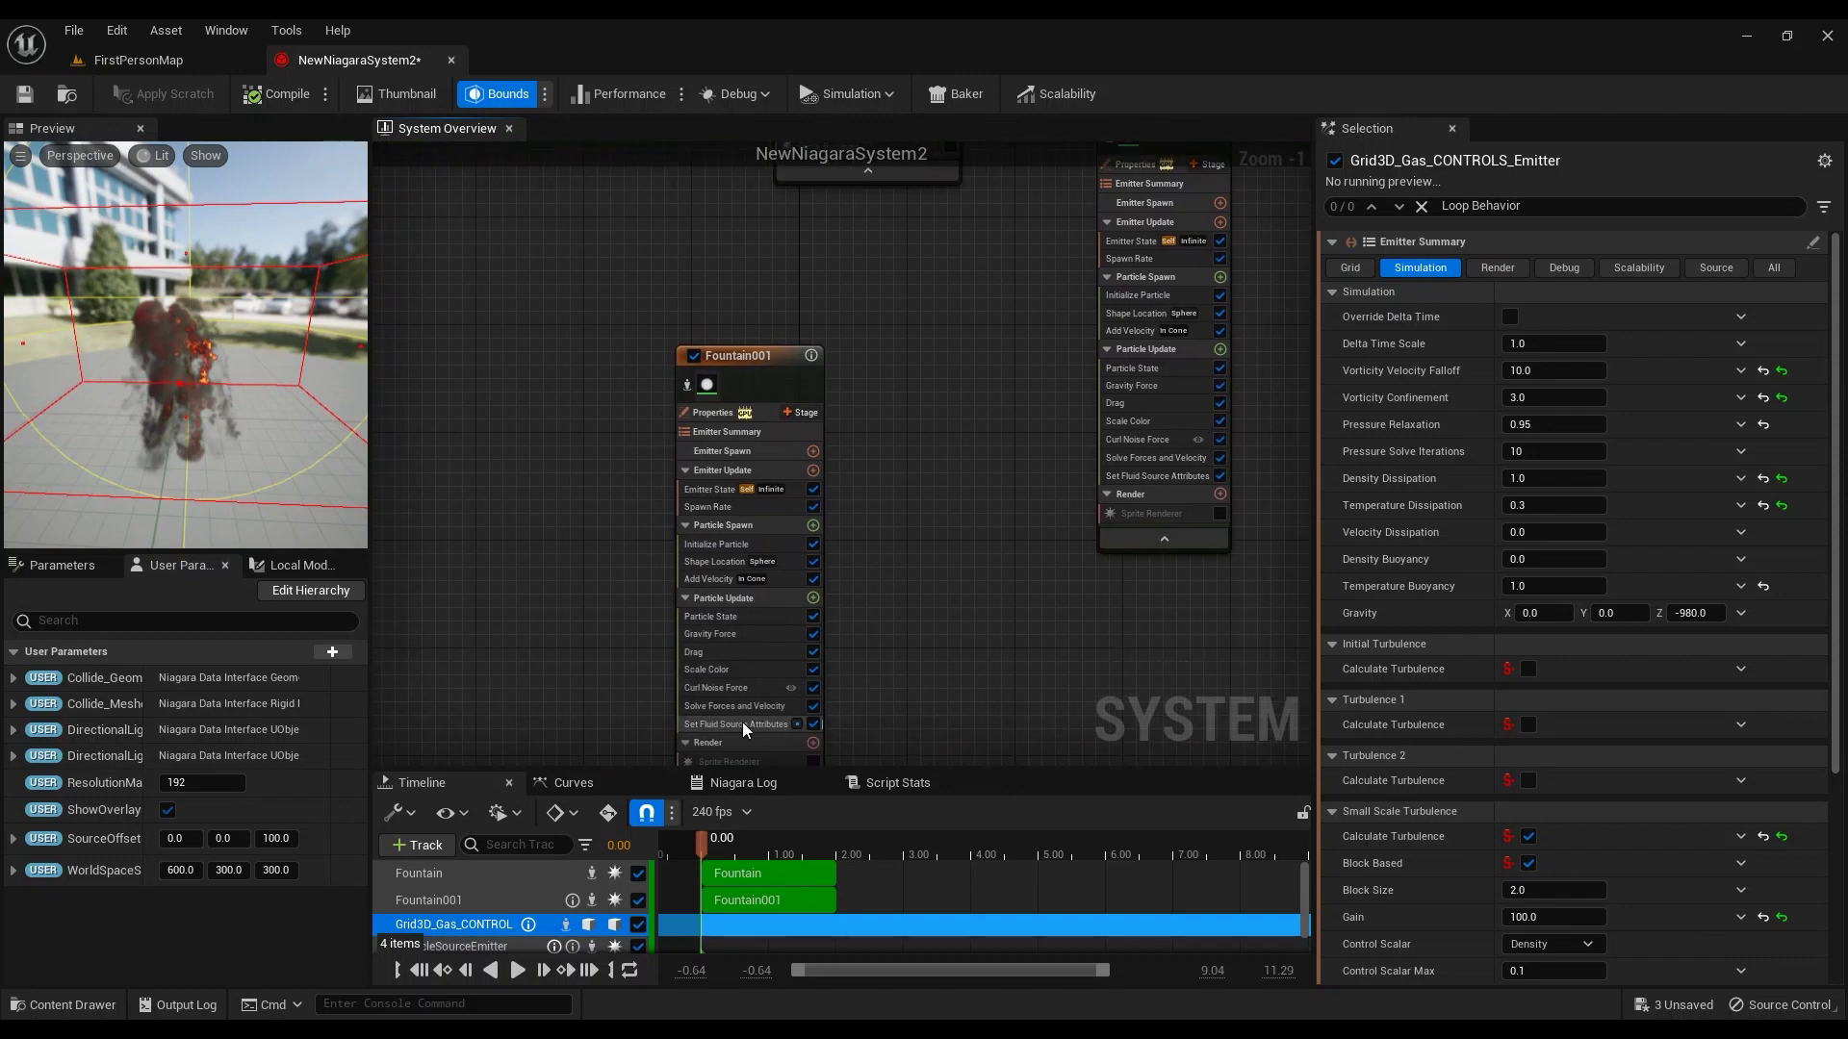
Set Fountain001's Set Fluid Source Attributes Temperature to 0.5
click(741, 725)
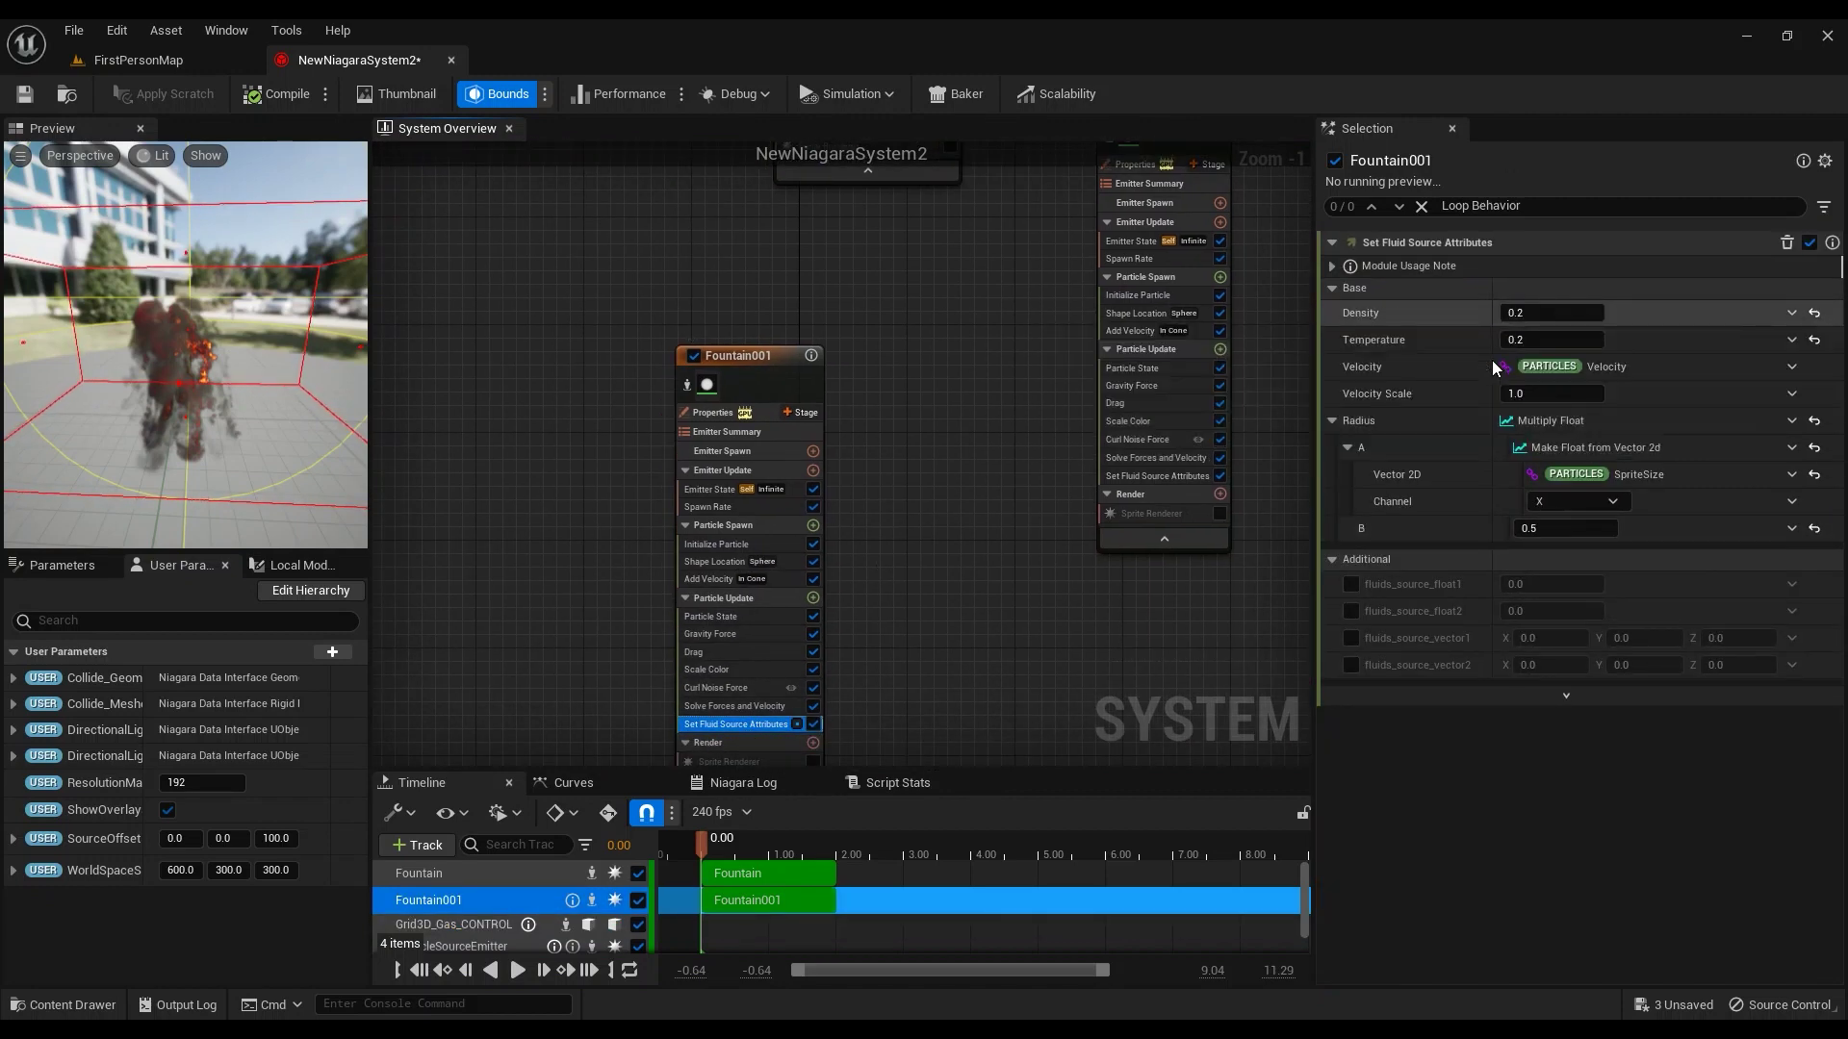
click(1542, 342)
text(0.5)
key(Return)
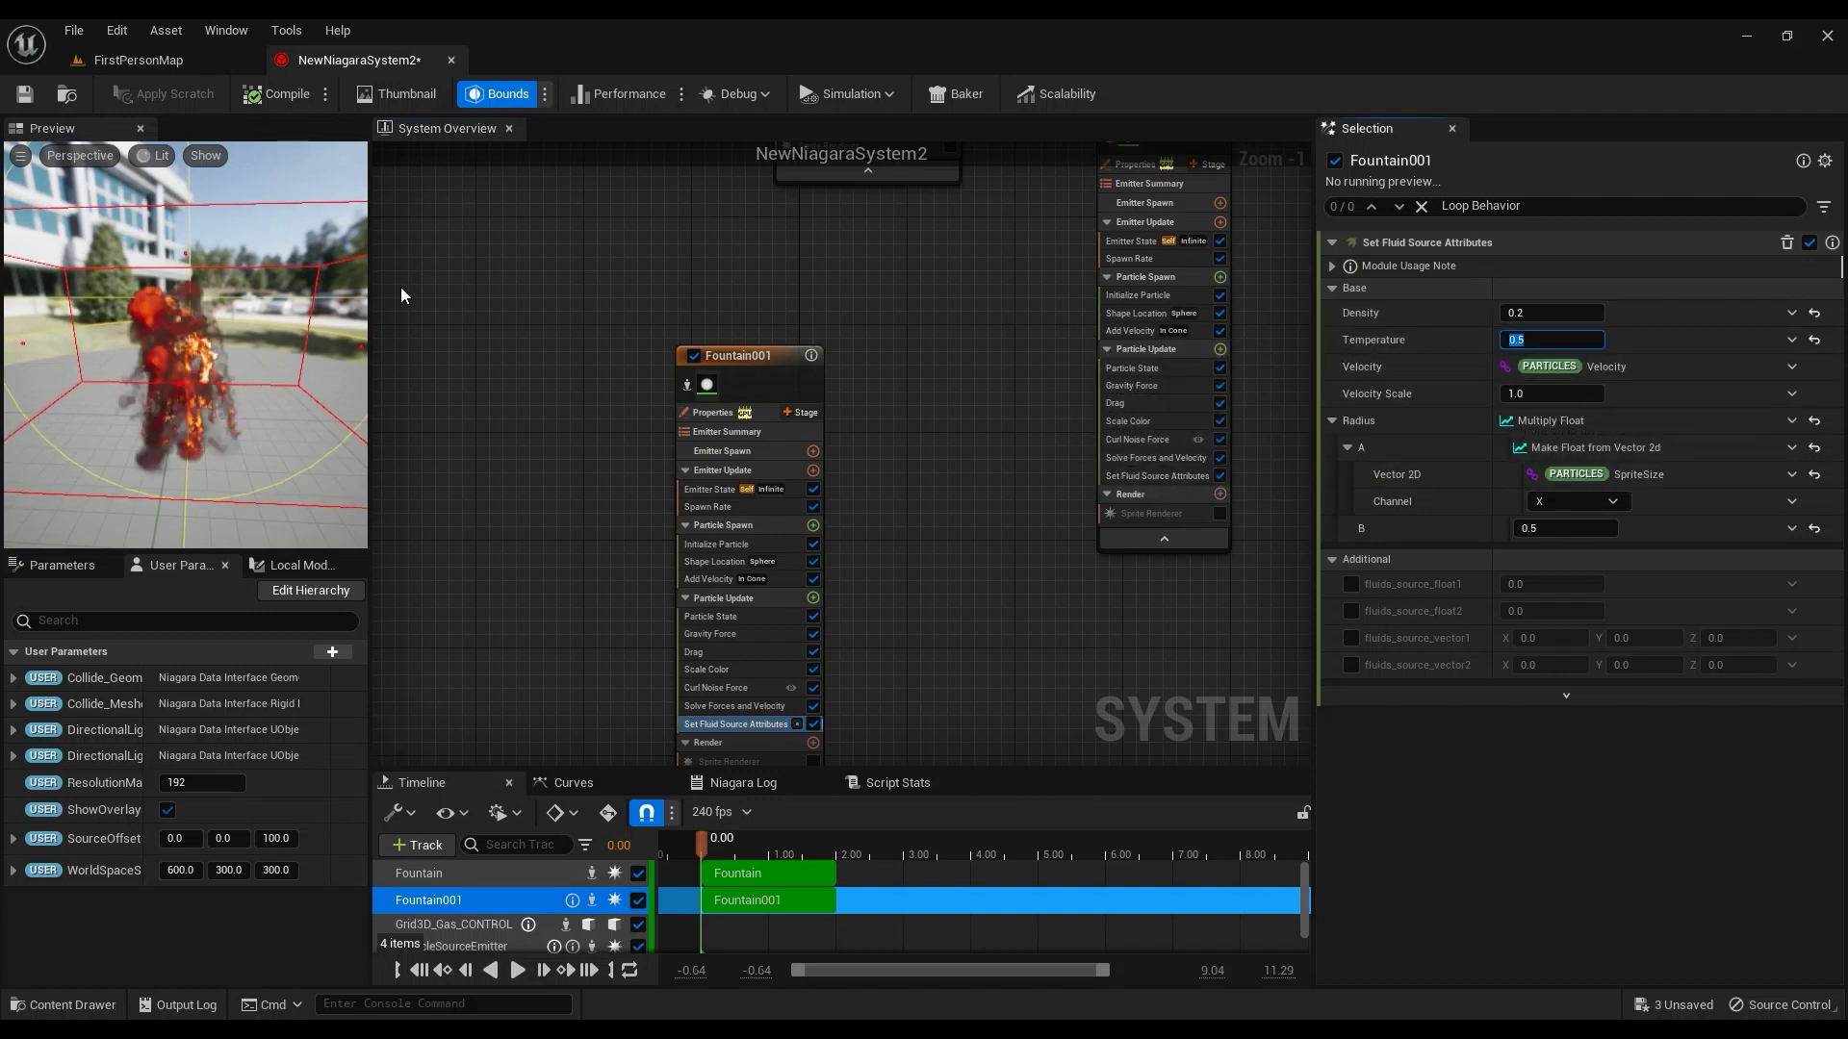
click(1410, 339)
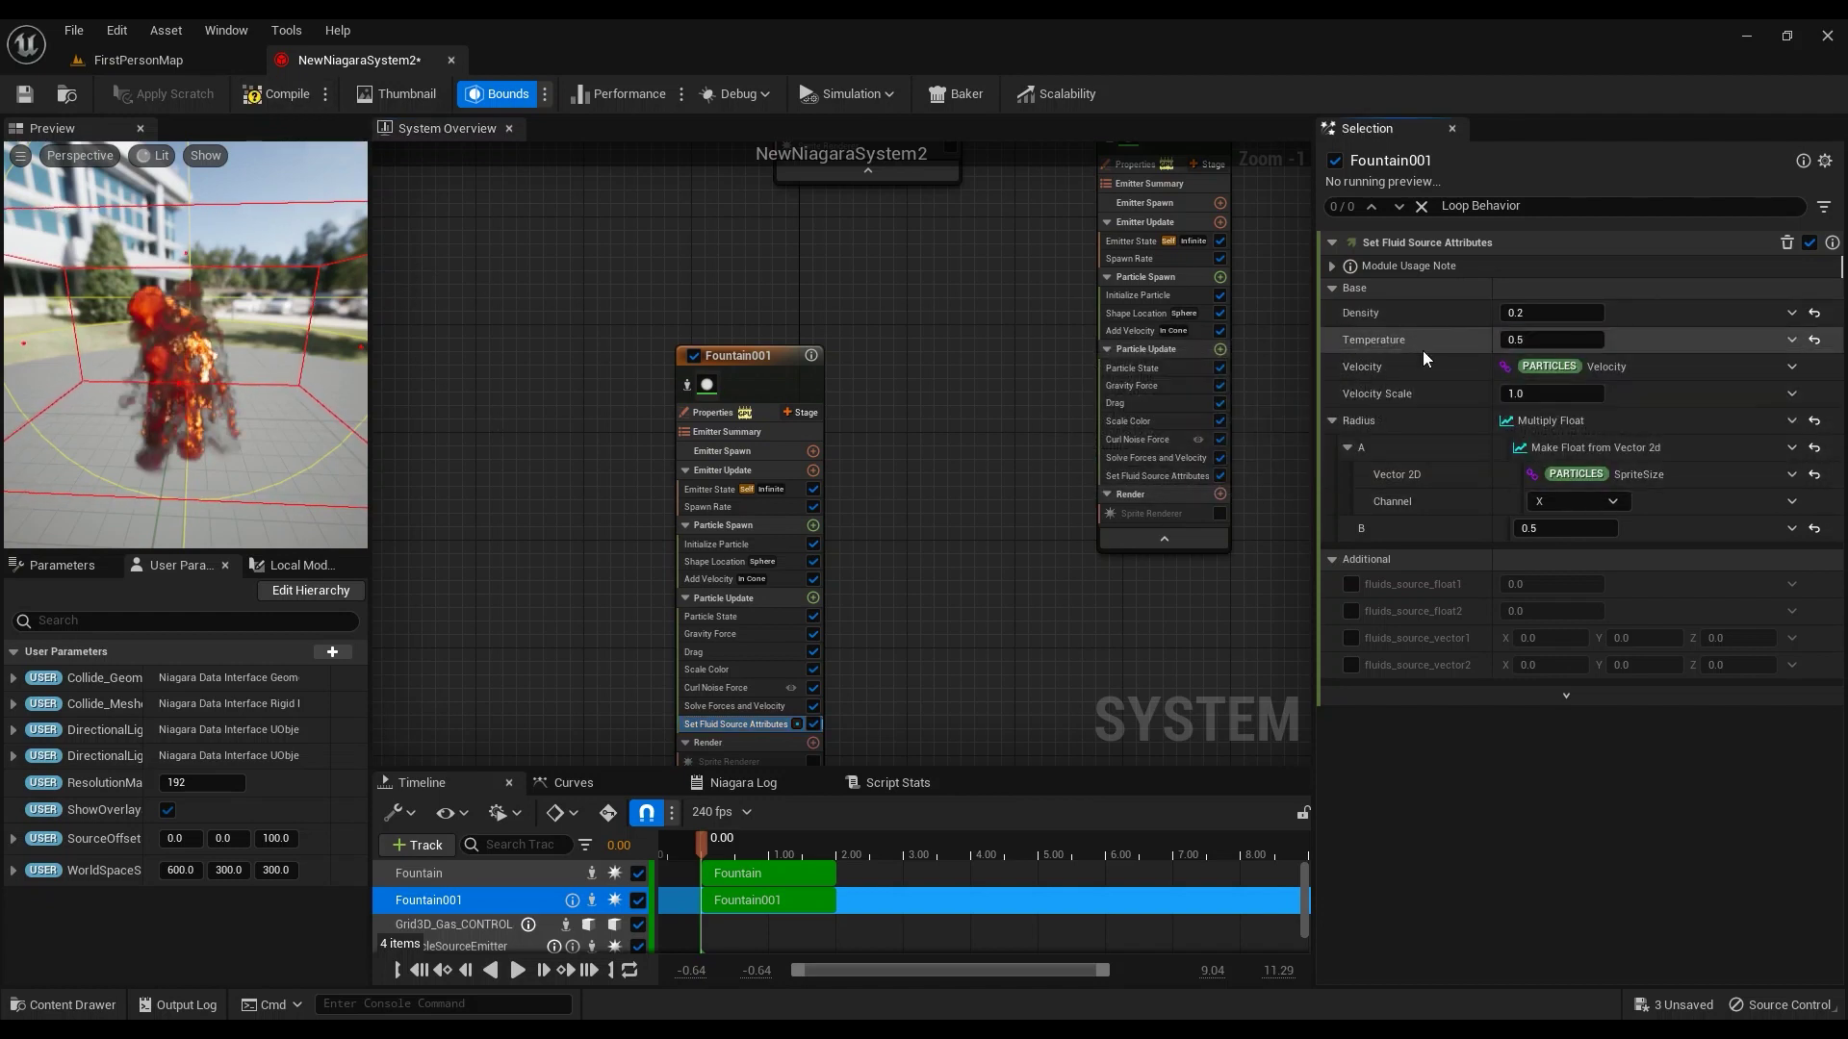
View the brighter fire box corner-on in the FirstPersonMap viewport
click(159, 60)
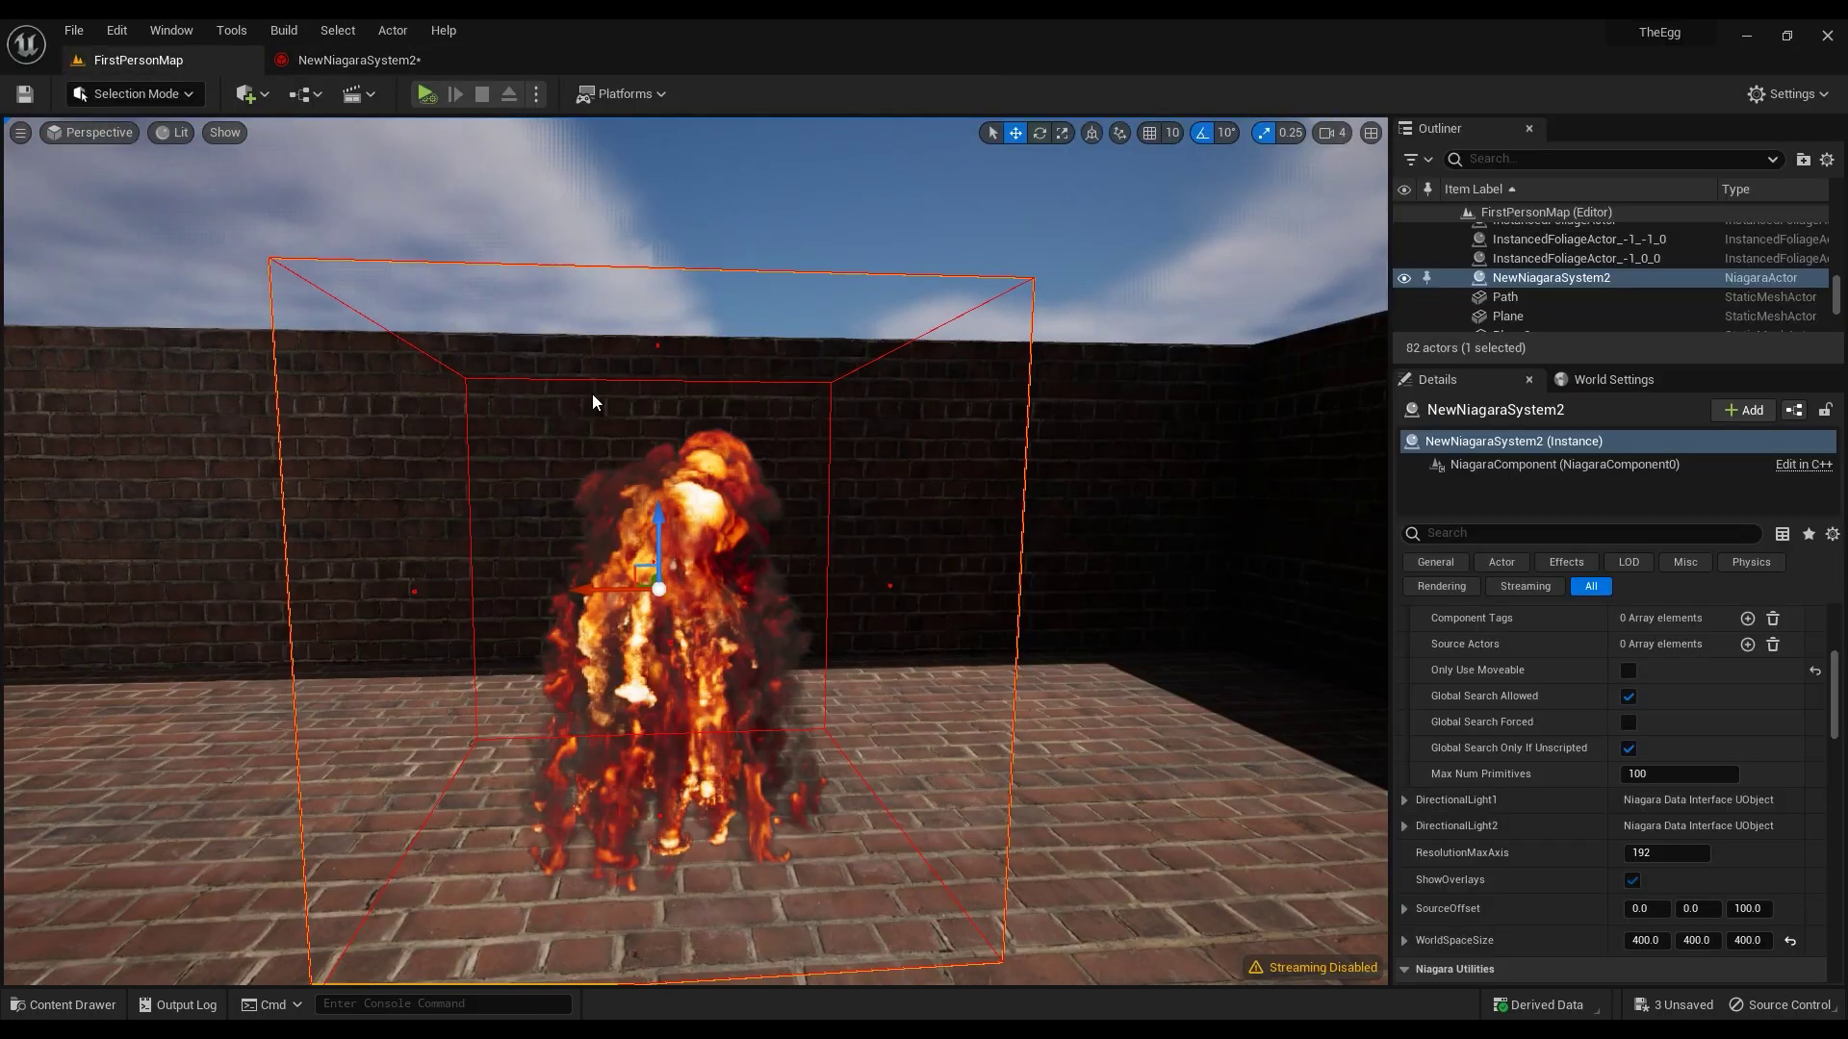
key(a)
mouse_move(791, 524)
right_down()
mouse_move(972, 529)
mouse_move(792, 523)
right_up()
Set the fluid source Density to 0.5 and recompile the system
key(d)
key(e)
key(w)
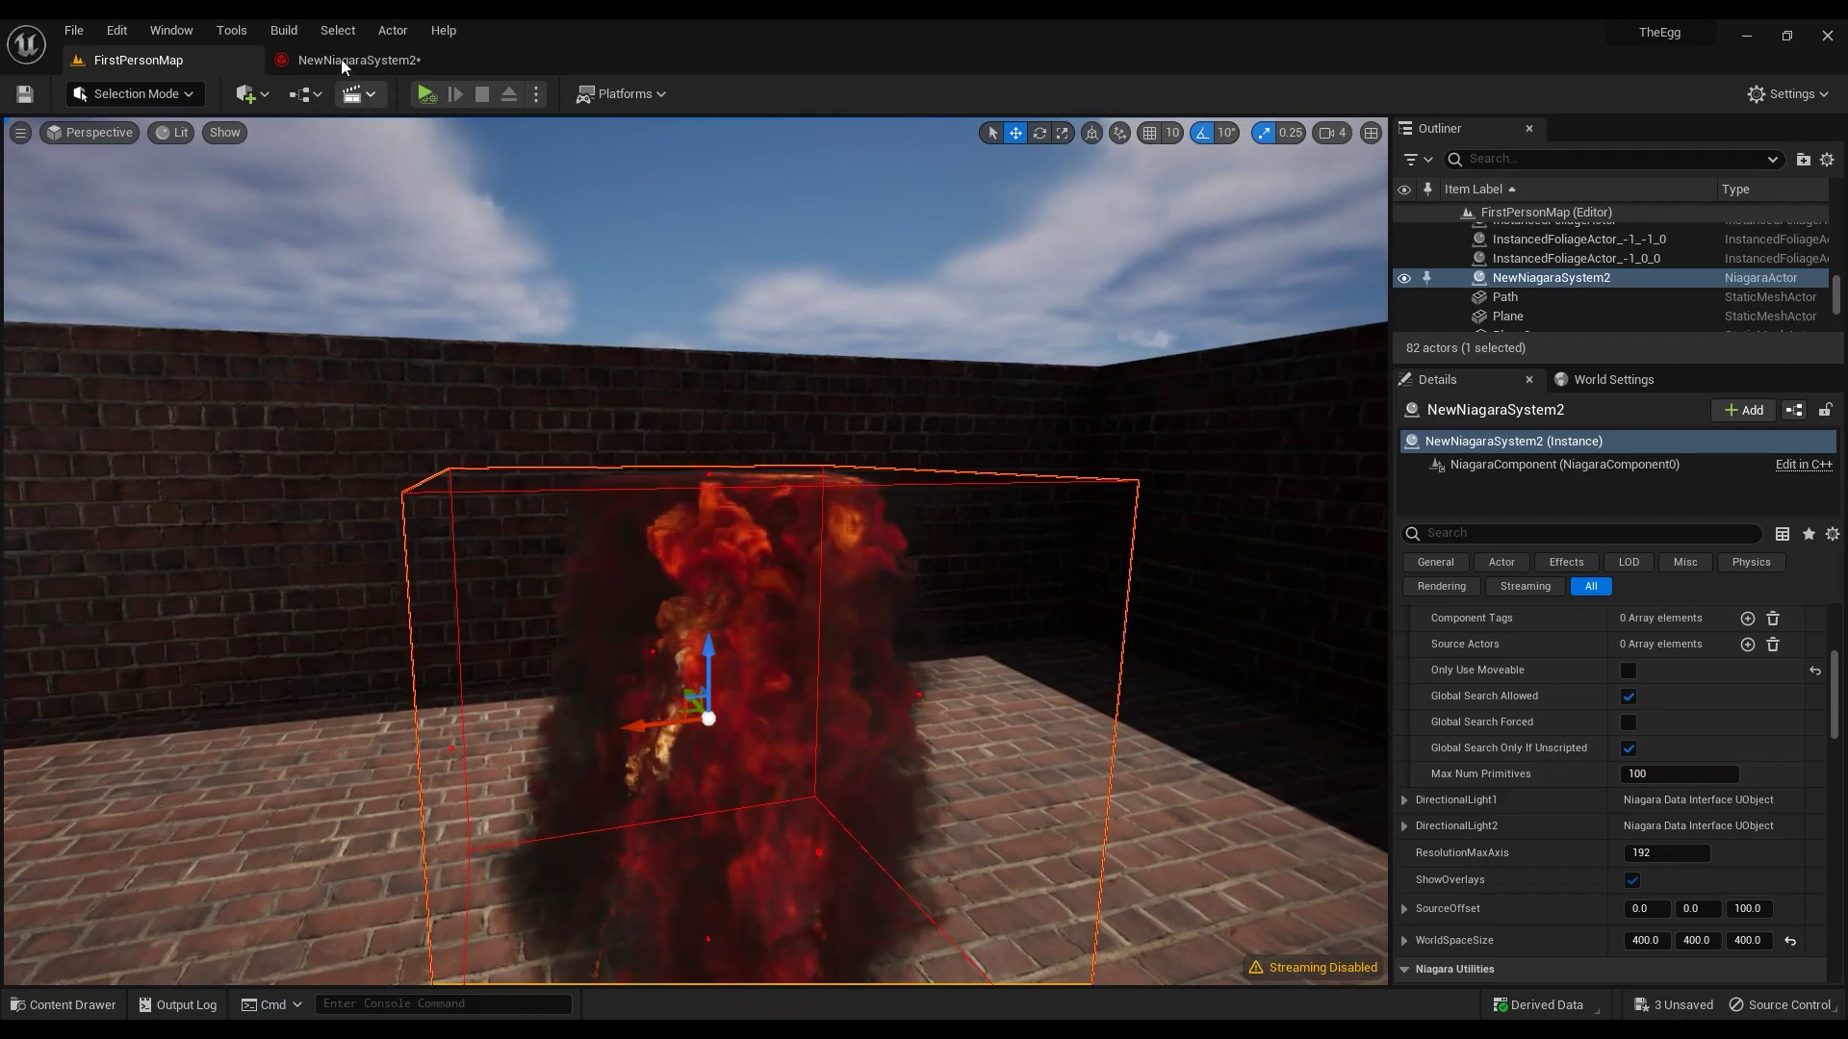
click(342, 60)
click(1548, 313)
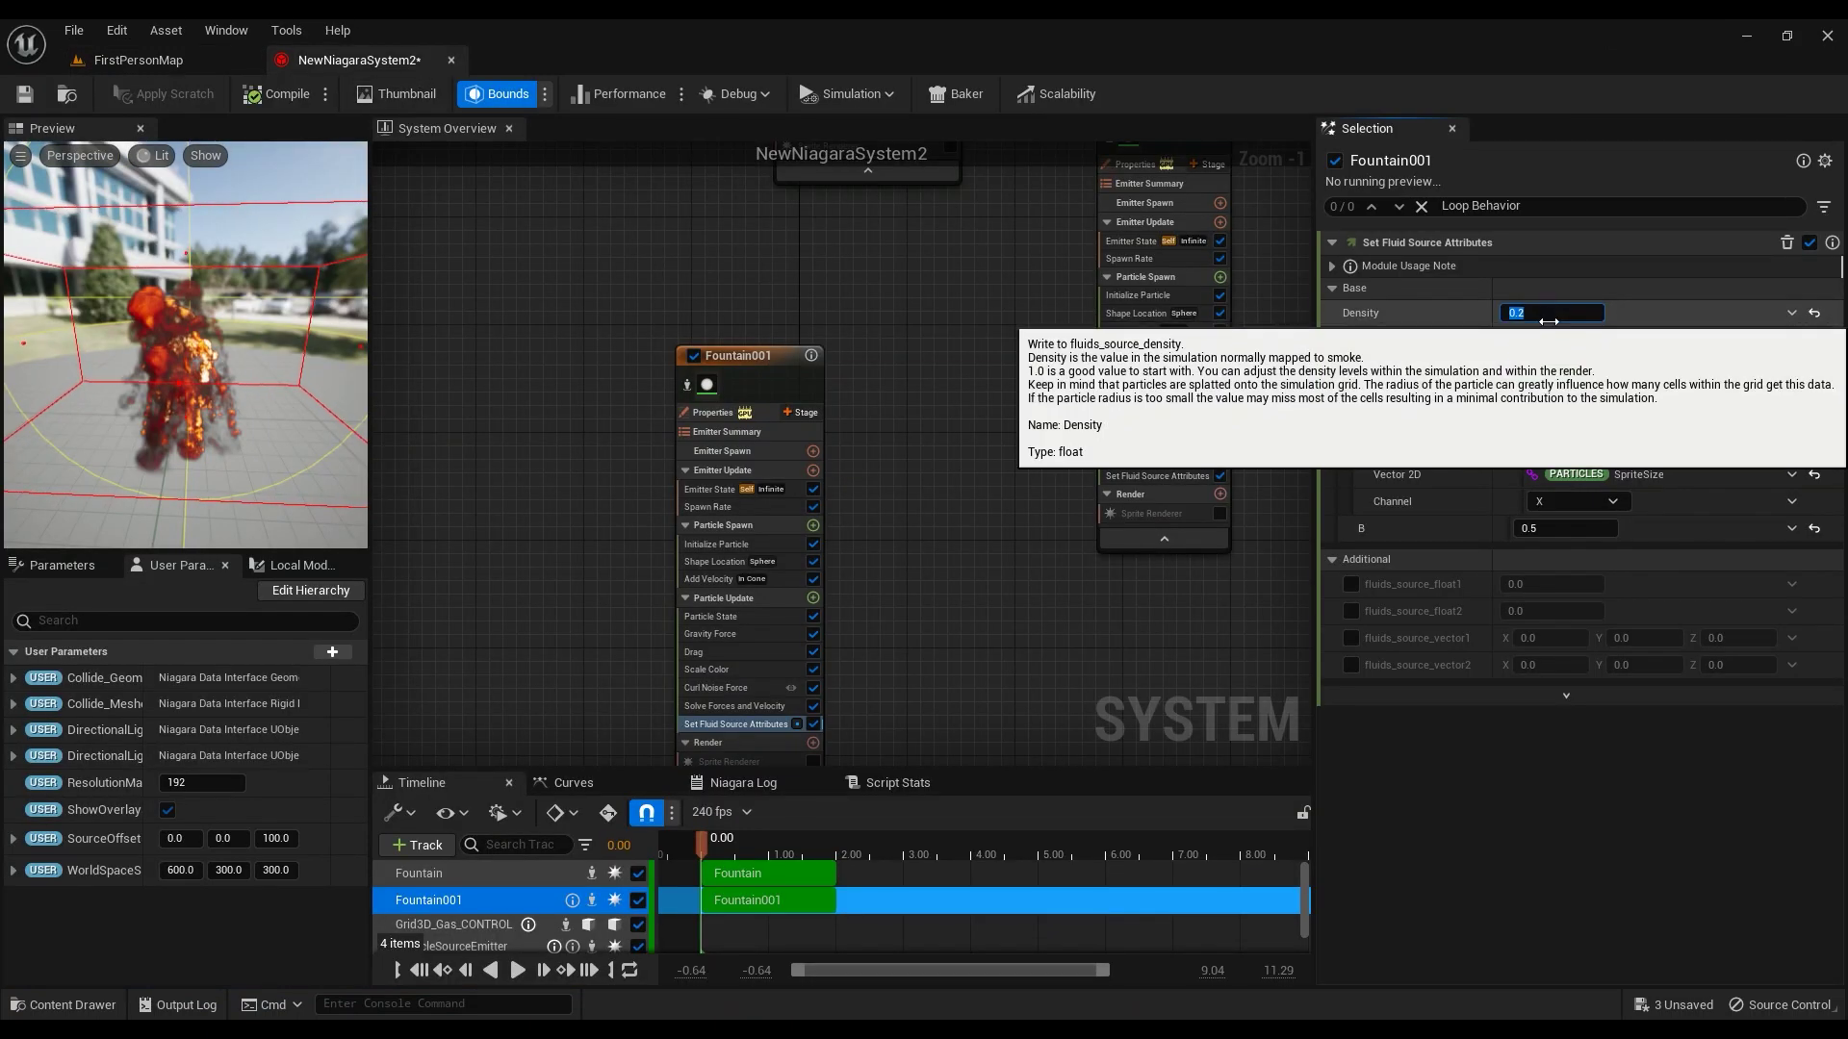
text(0.5)
key(Return)
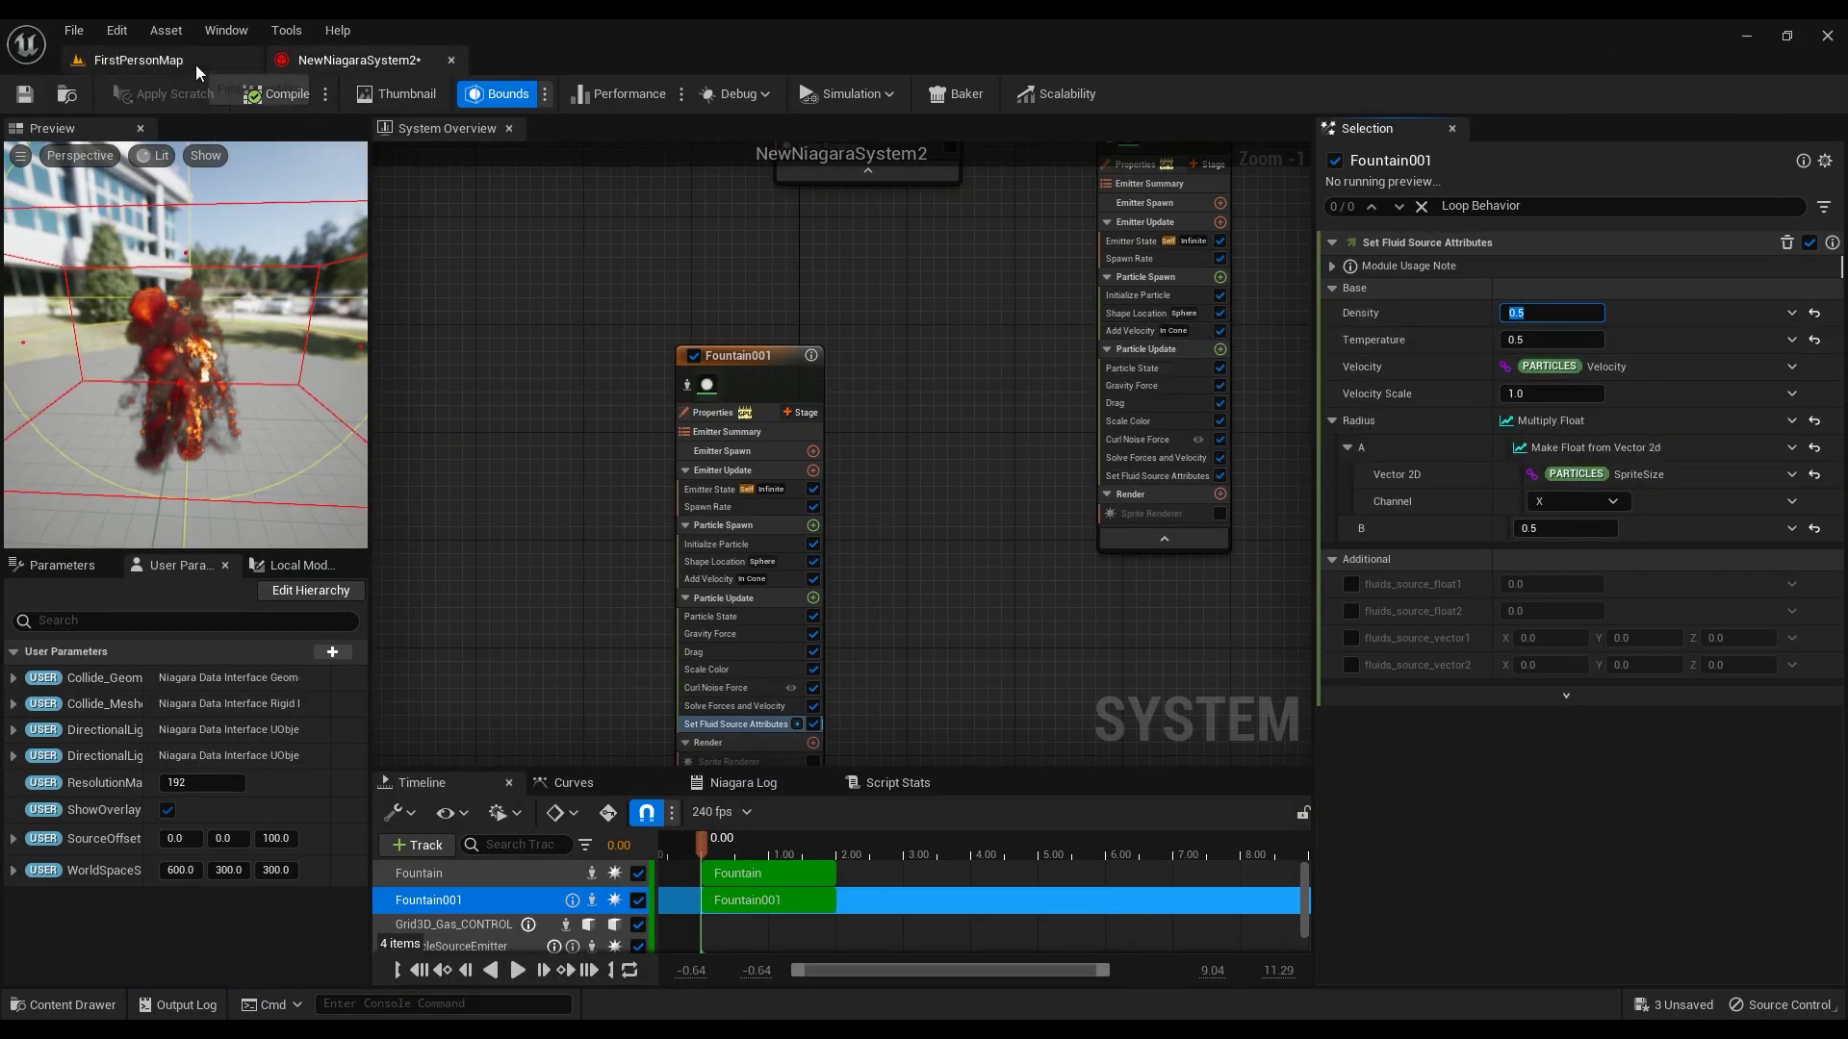
click(196, 65)
click(366, 57)
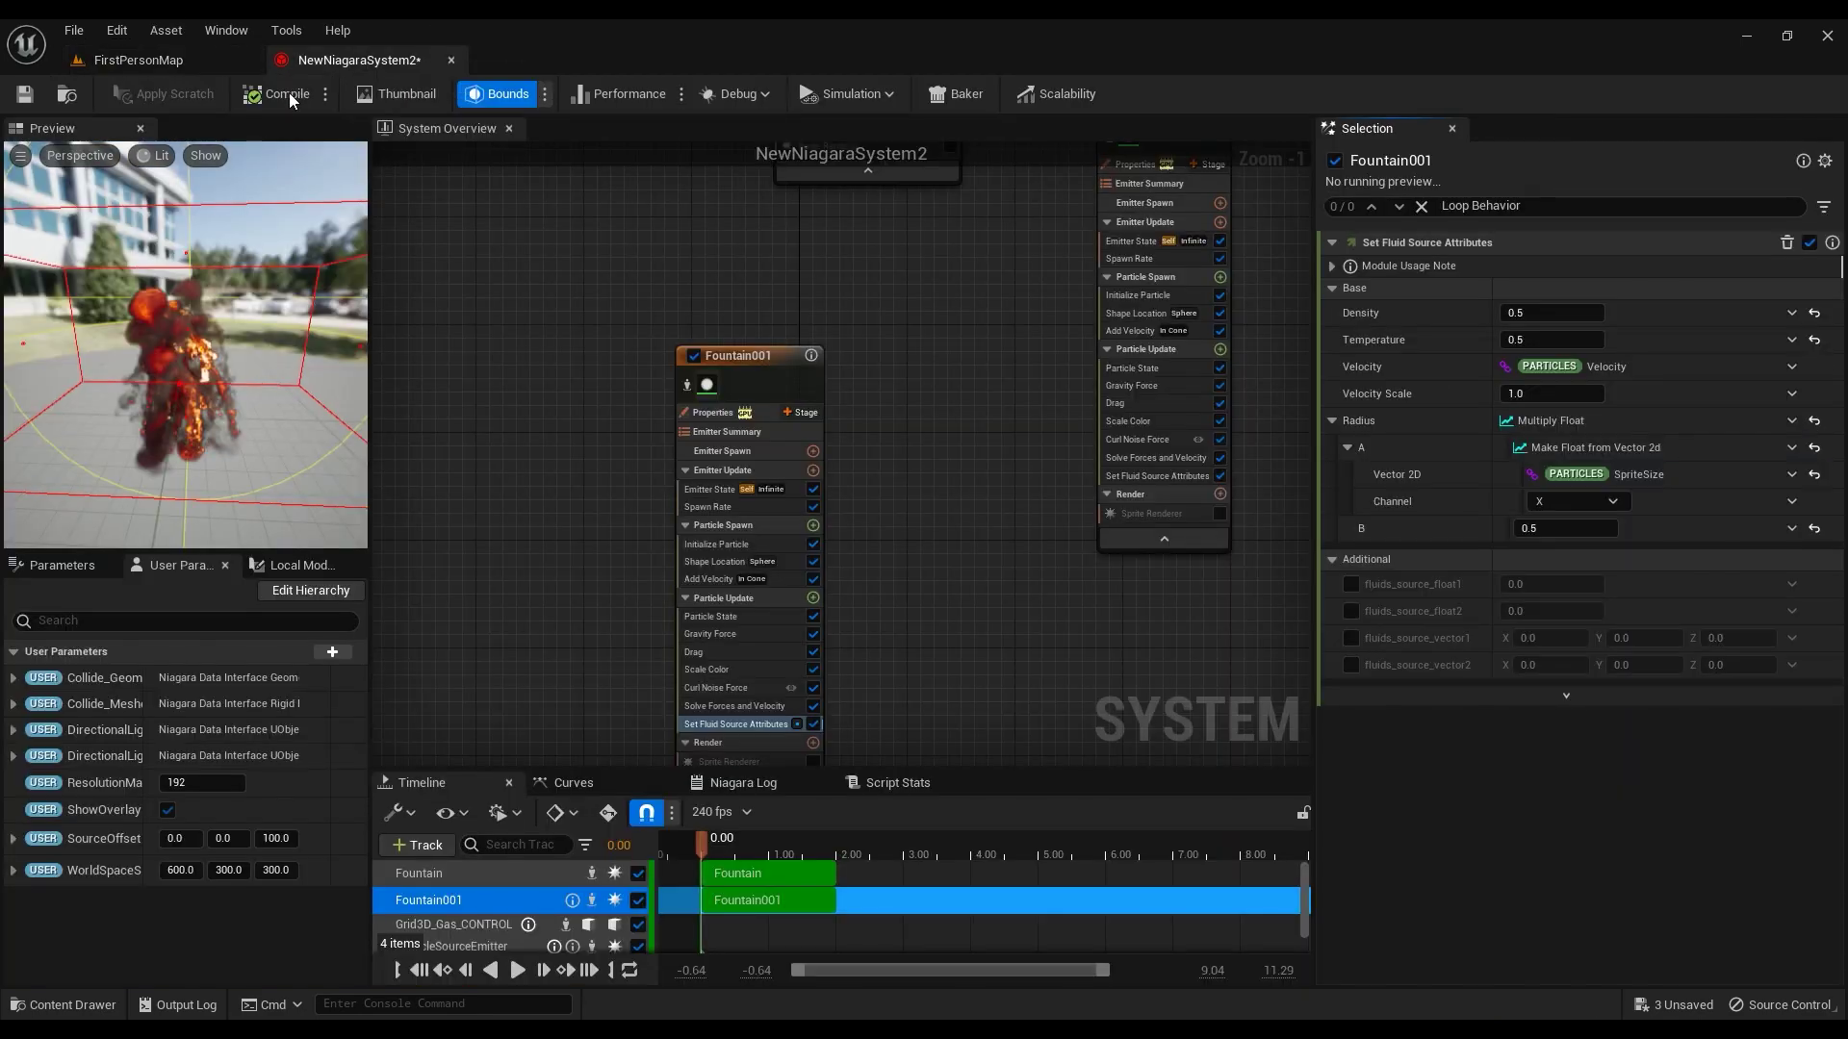
Check the thicker smoke in the FirstPersonMap viewport, then return to the Niagara editor
click(171, 57)
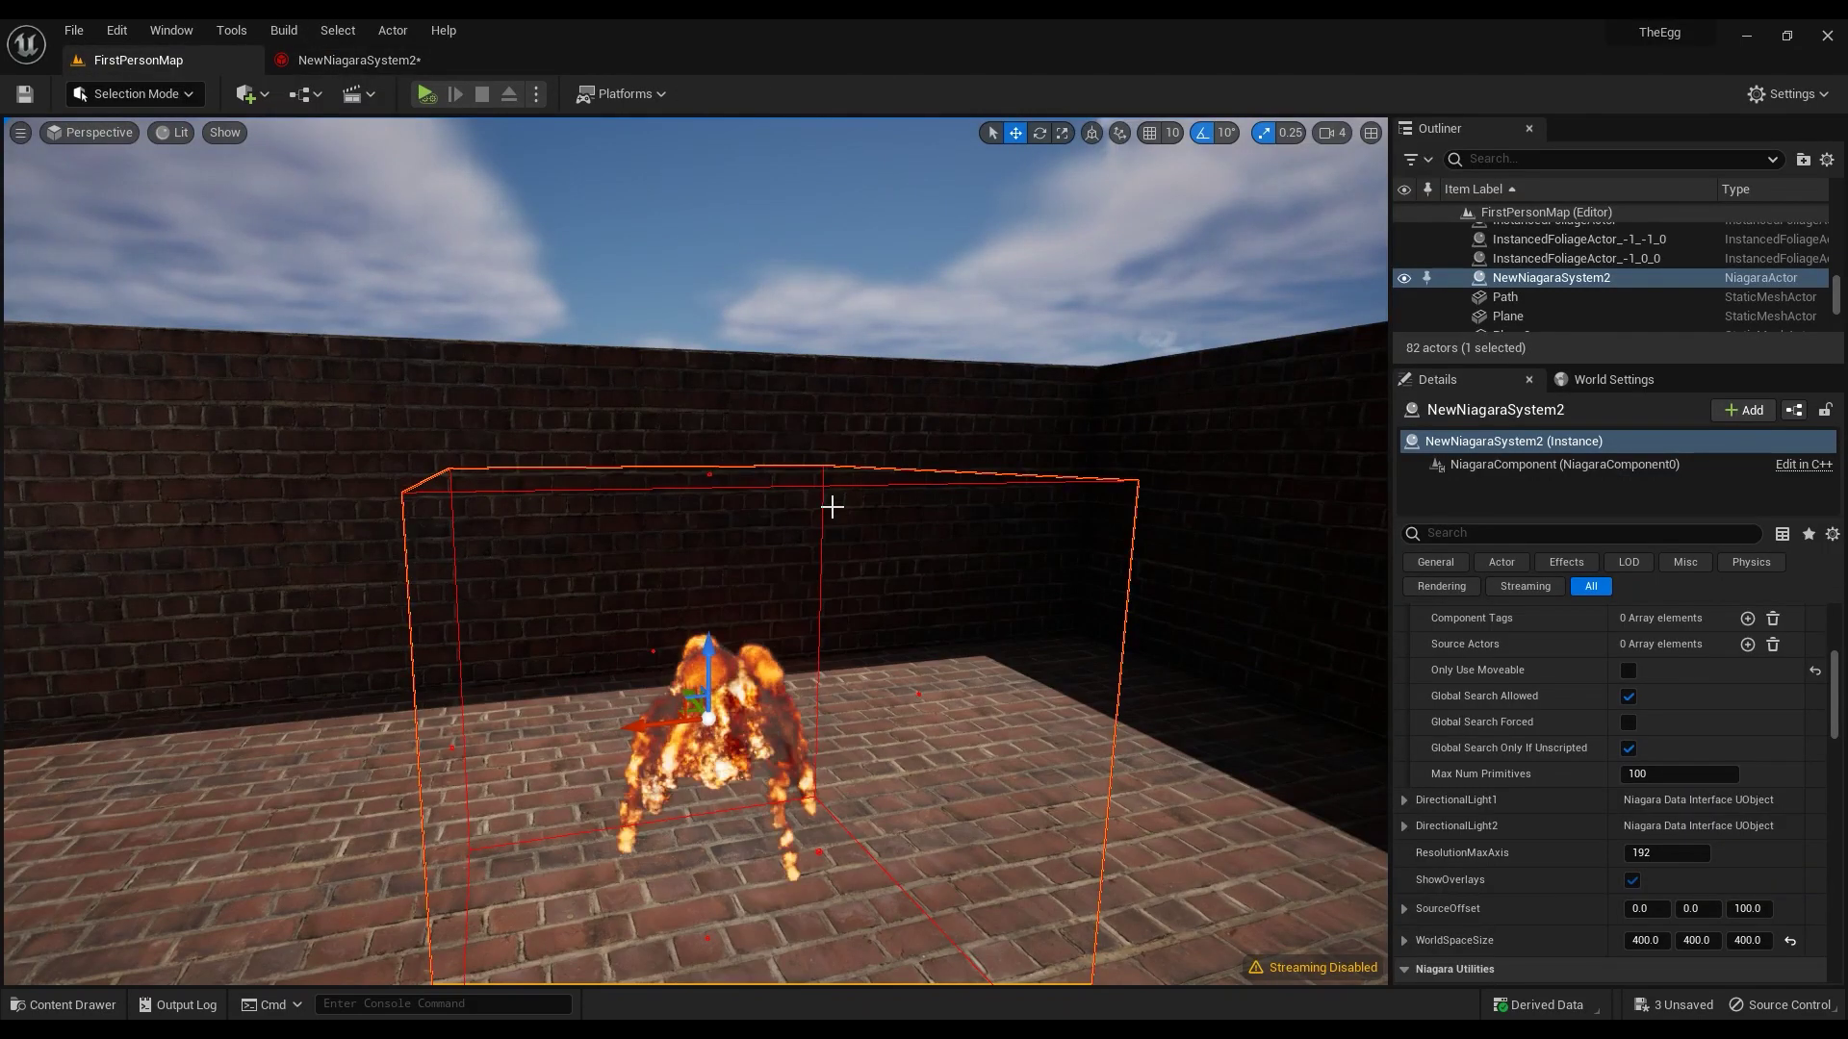
key(q)
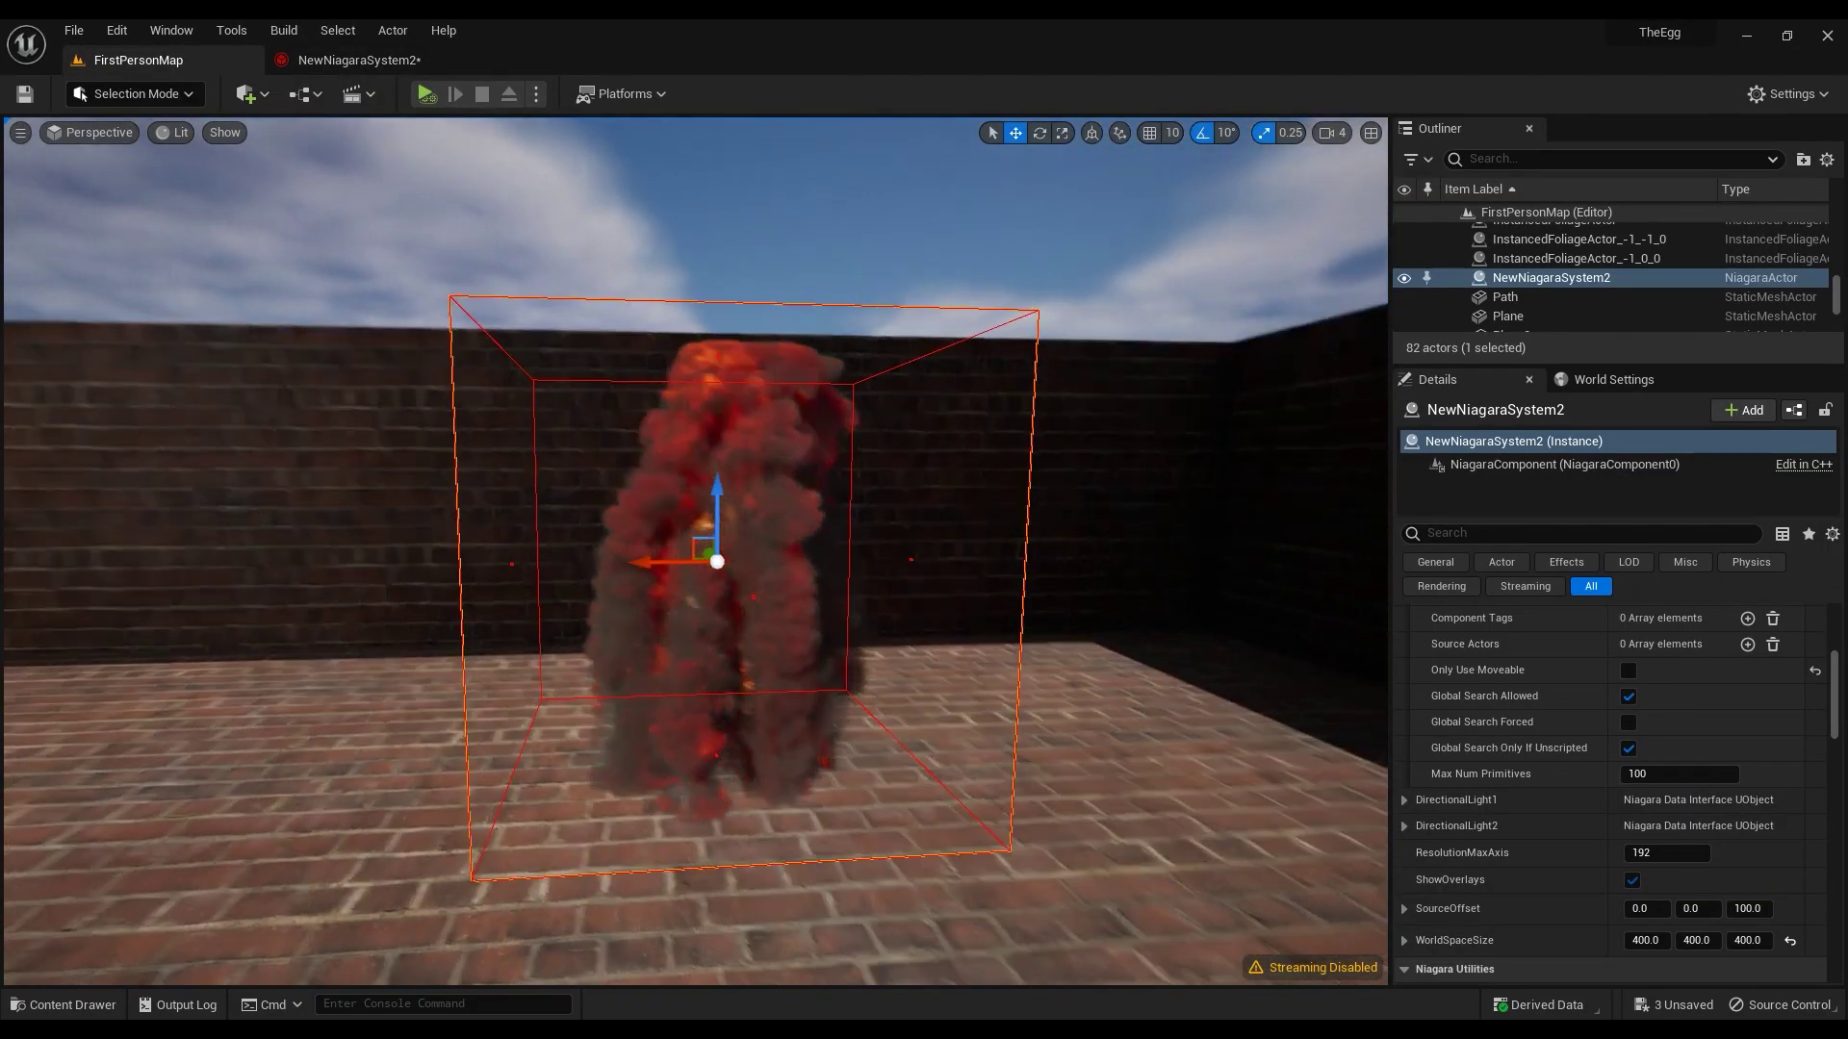
click(332, 60)
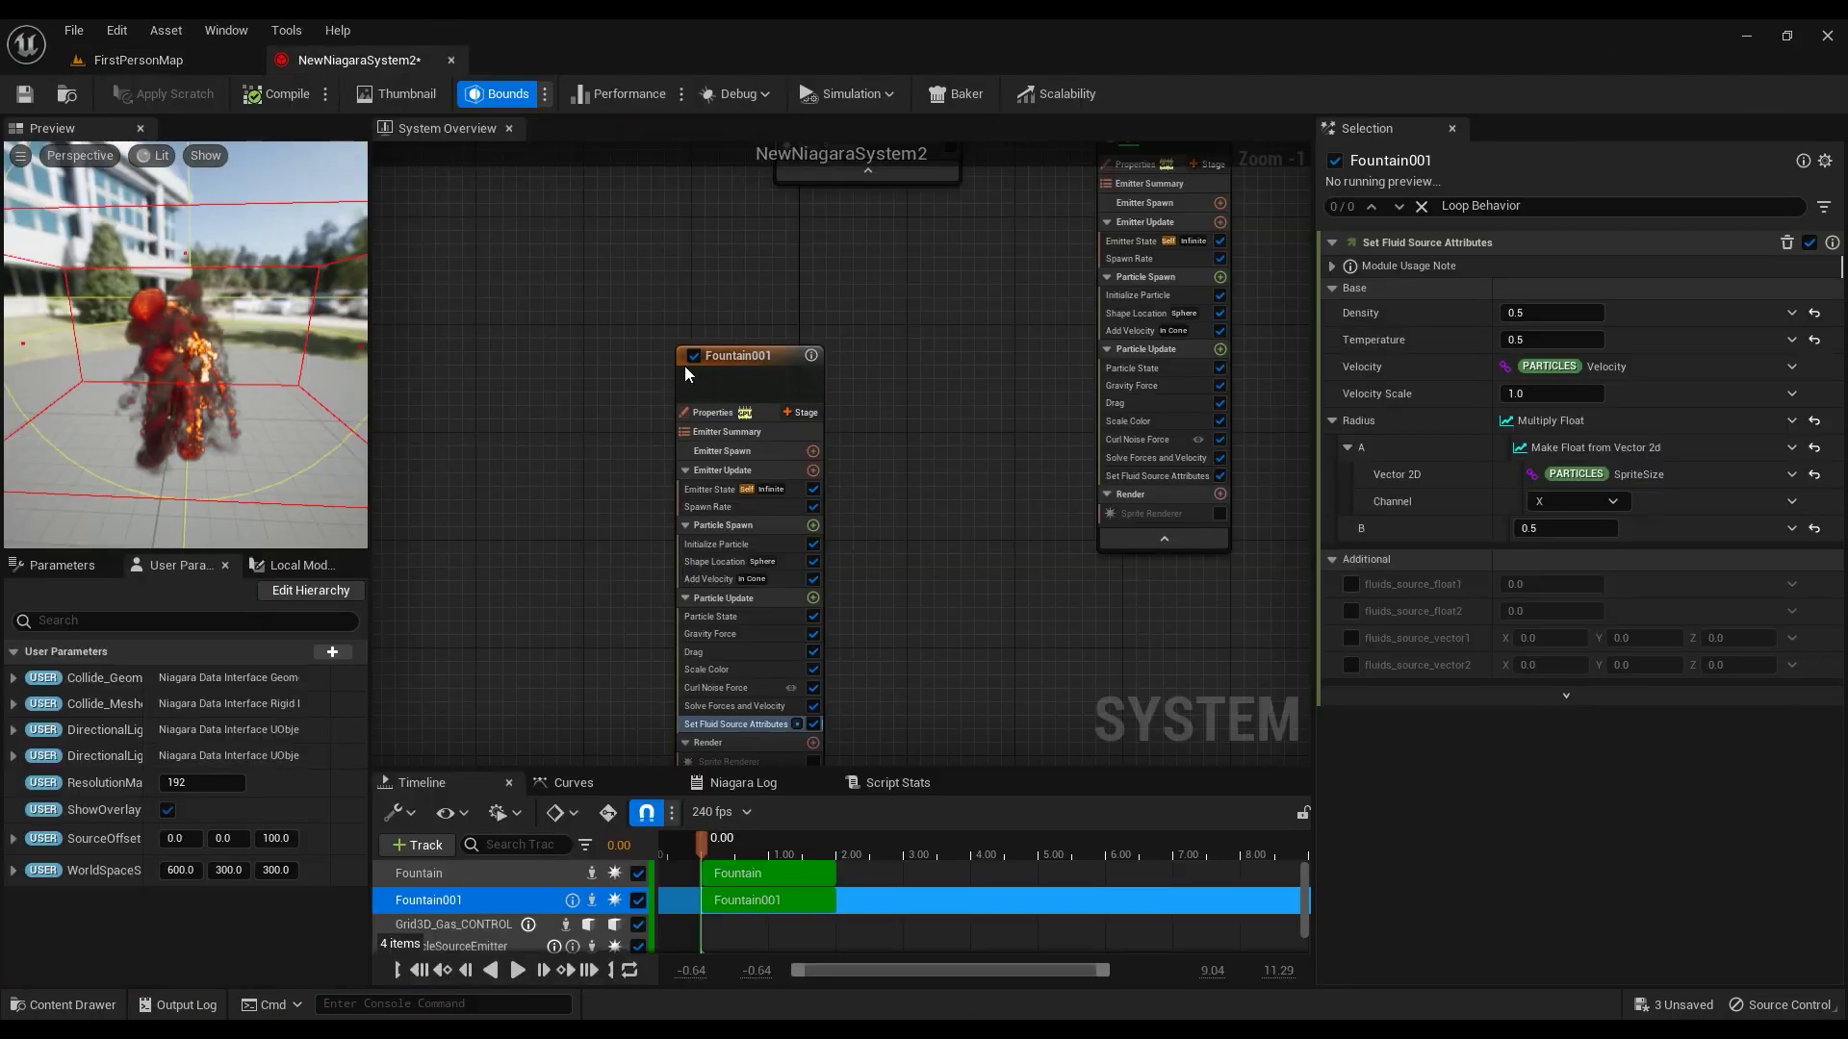